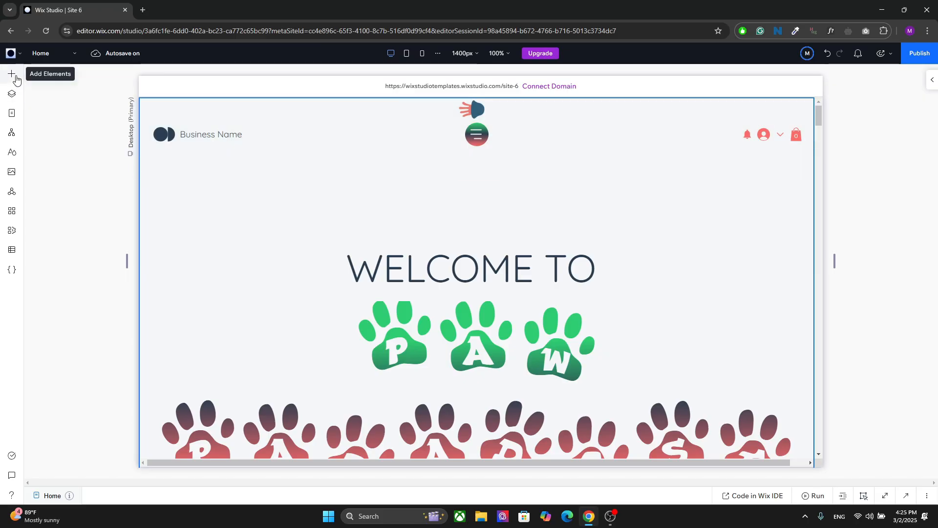
# Add a blank section below the header, reduce it to a slim strip, and place a Quick Add menu inside it
pyautogui.click(476, 171)
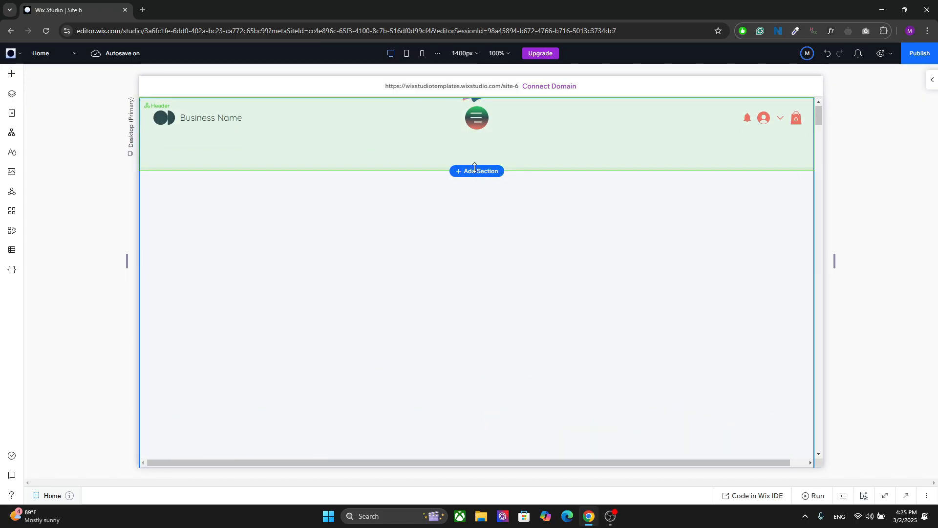
pyautogui.moveTo(575, 418); pyautogui.dragTo(582, 191)
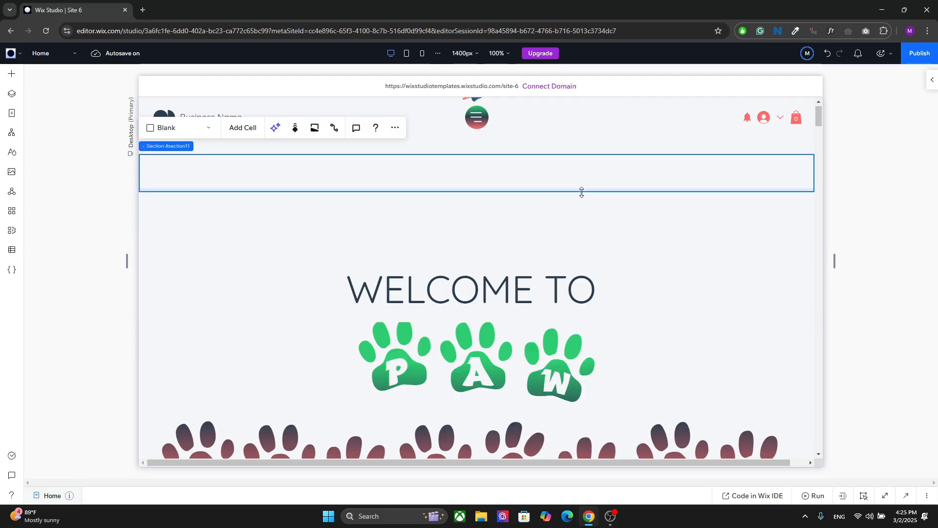
pyautogui.click(10, 78)
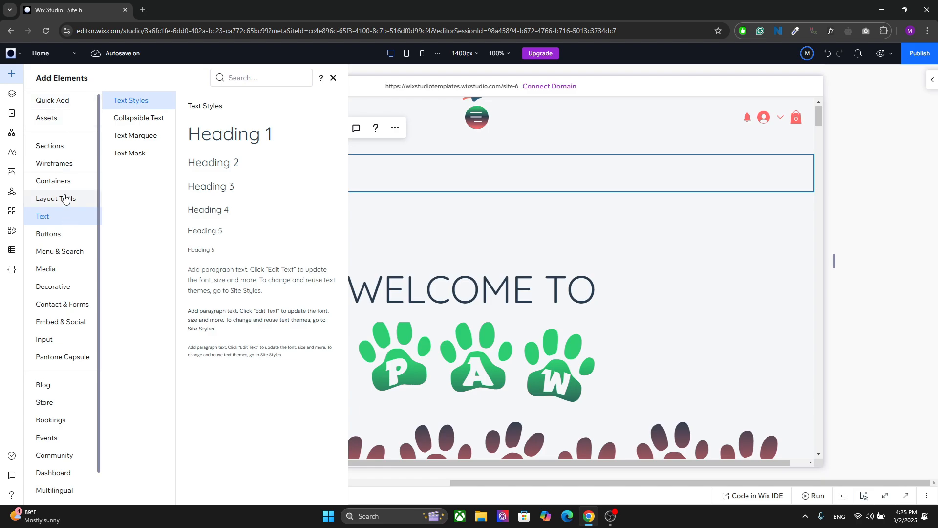
pyautogui.click(65, 253)
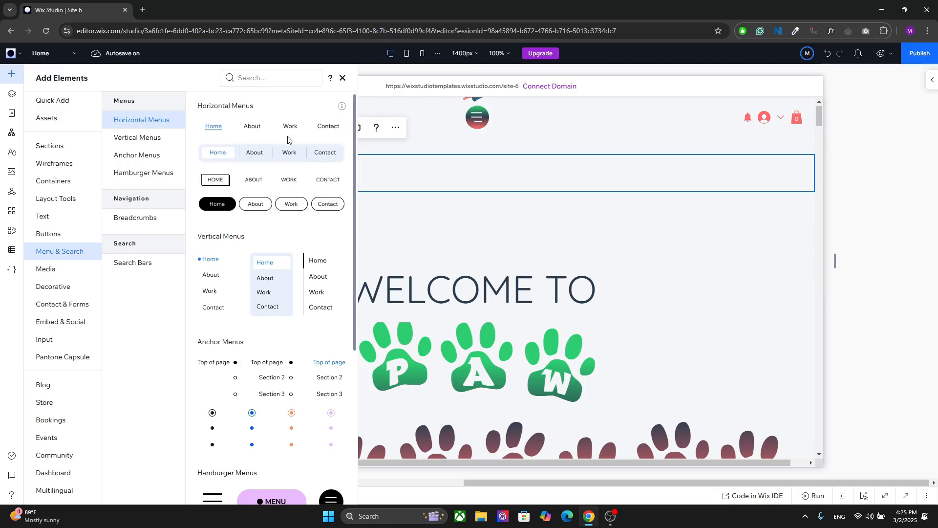
pyautogui.click(61, 100)
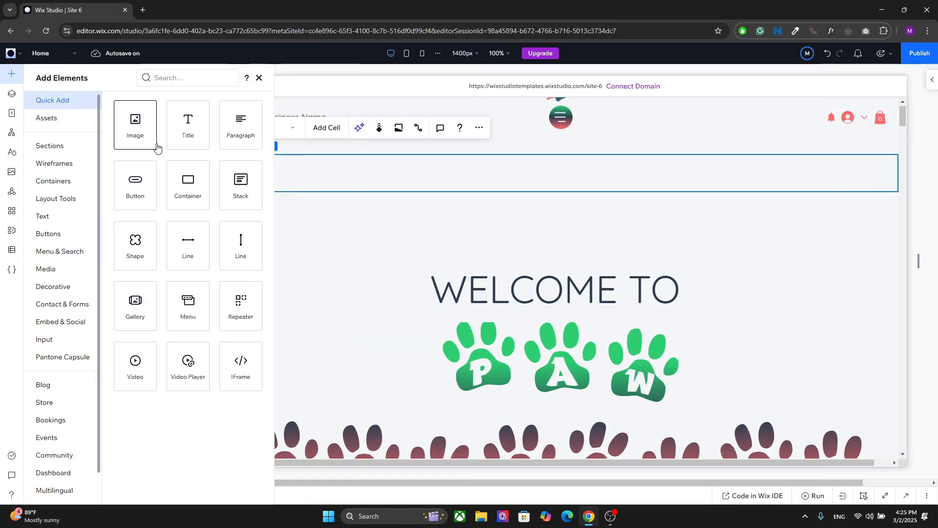
pyautogui.moveTo(189, 307); pyautogui.dragTo(149, 184)
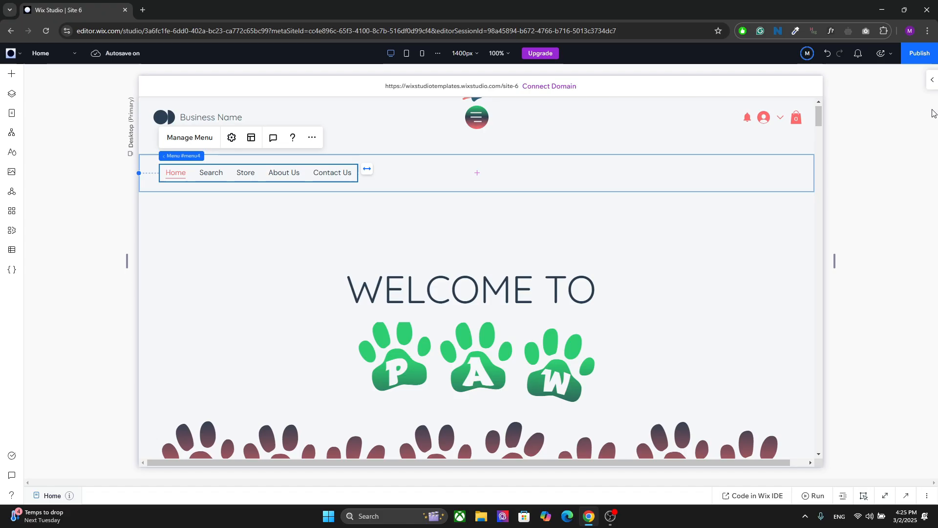
# Set the text style of the new menu's regular items to Paragraph 1
pyautogui.click(932, 80)
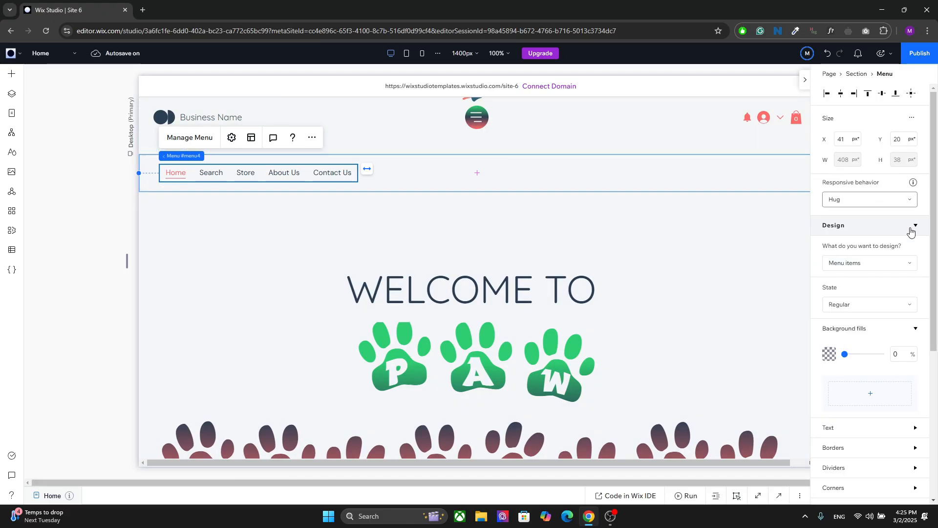
pyautogui.scroll(-4, 893, 266)
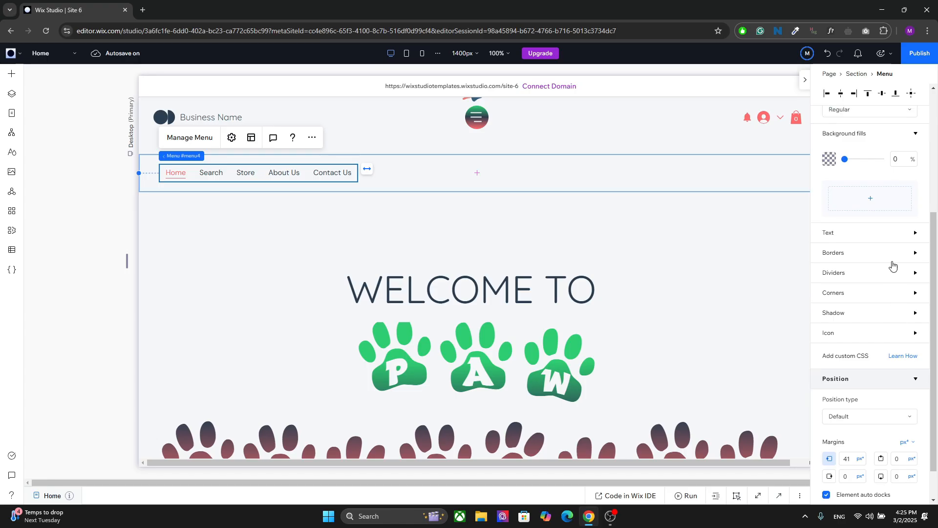
pyautogui.click(874, 231)
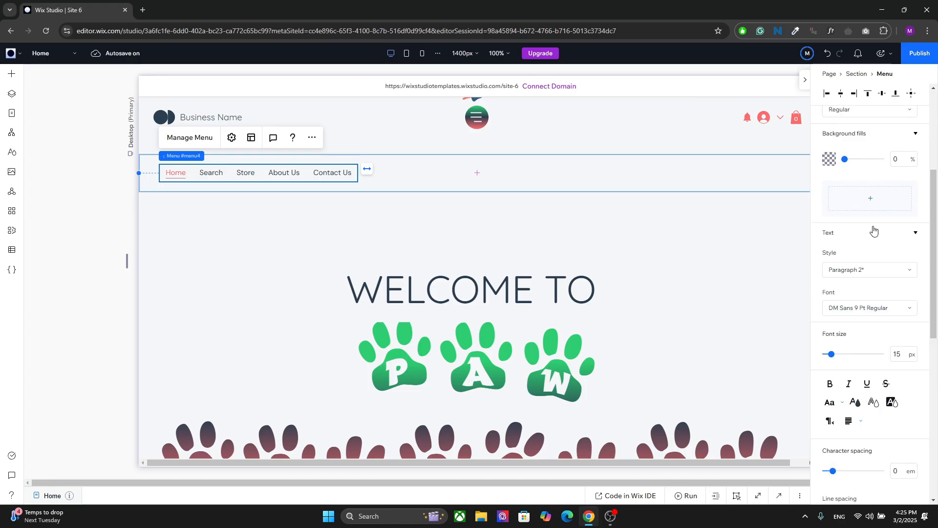
pyautogui.click(880, 278)
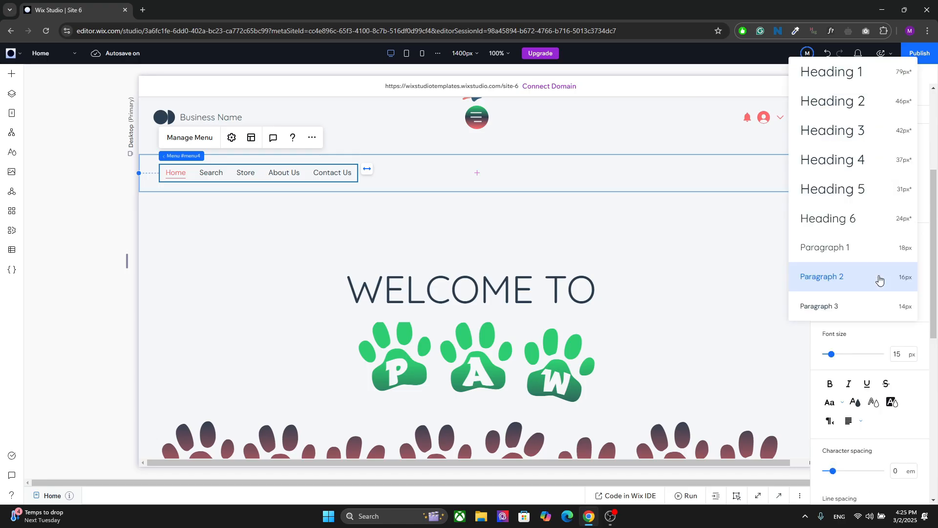
pyautogui.click(849, 248)
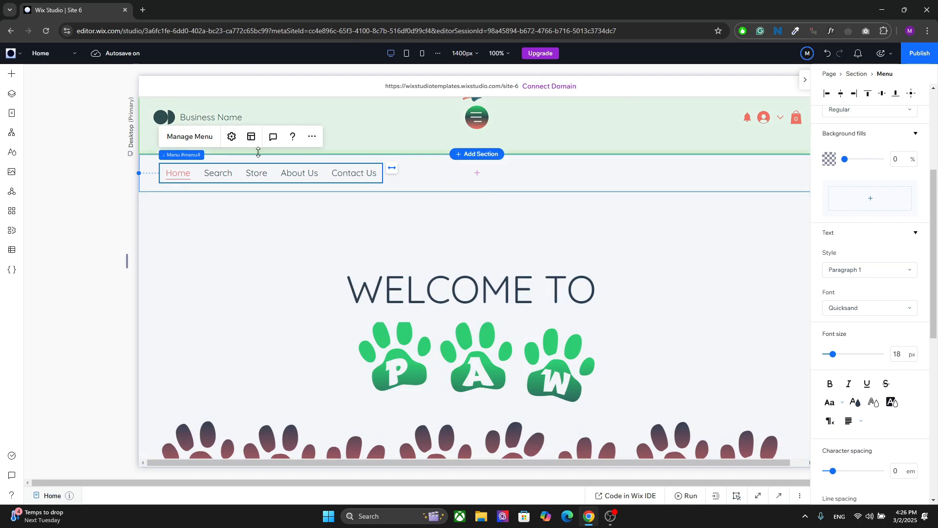
# Add a new site menu with the default name, try showing Policies in the menu element, and switch it back to Menu
pyautogui.click(194, 138)
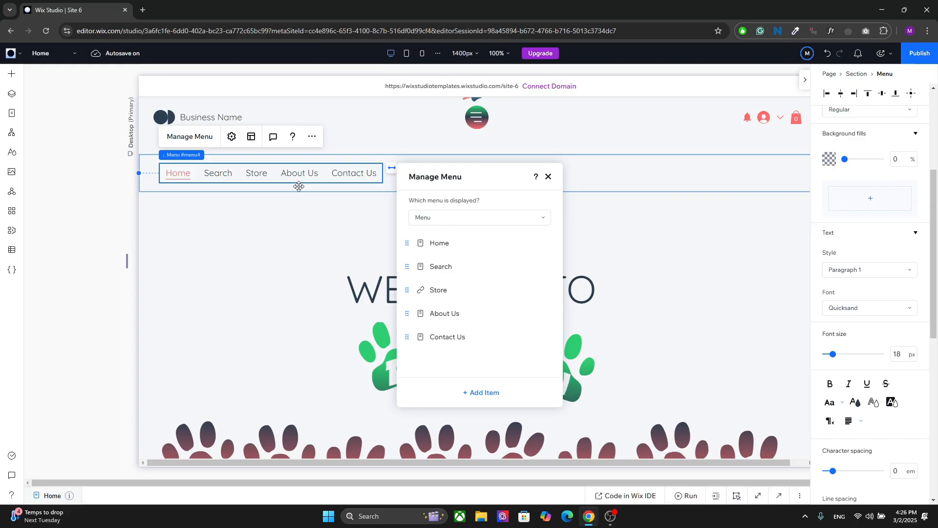
pyautogui.click(474, 227)
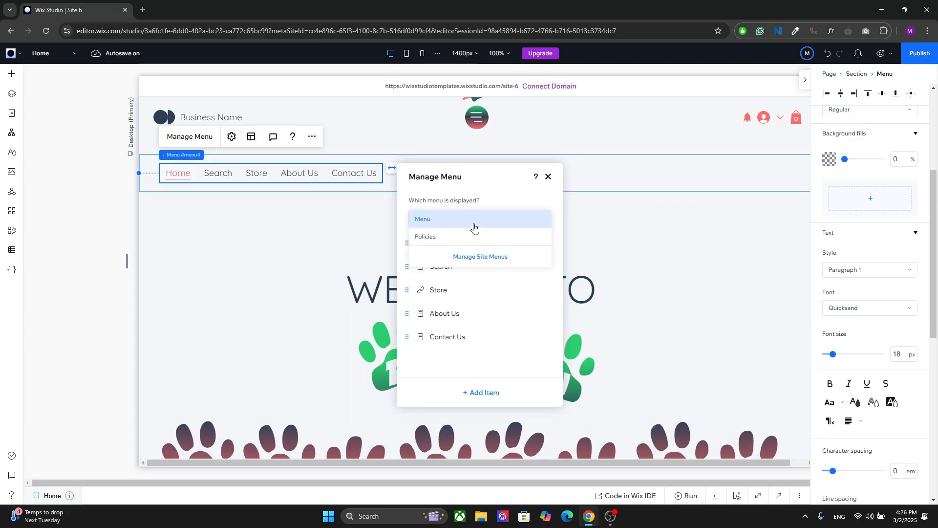
pyautogui.click(479, 259)
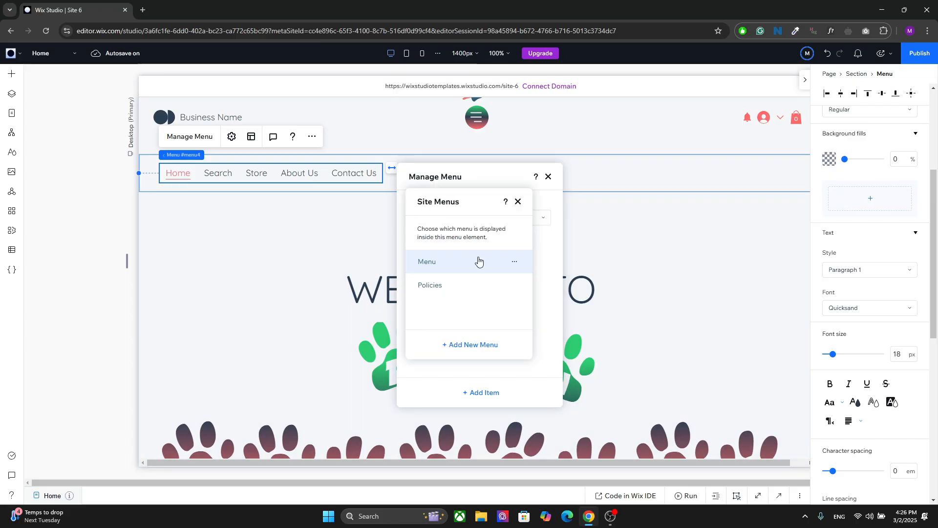
pyautogui.click(465, 345)
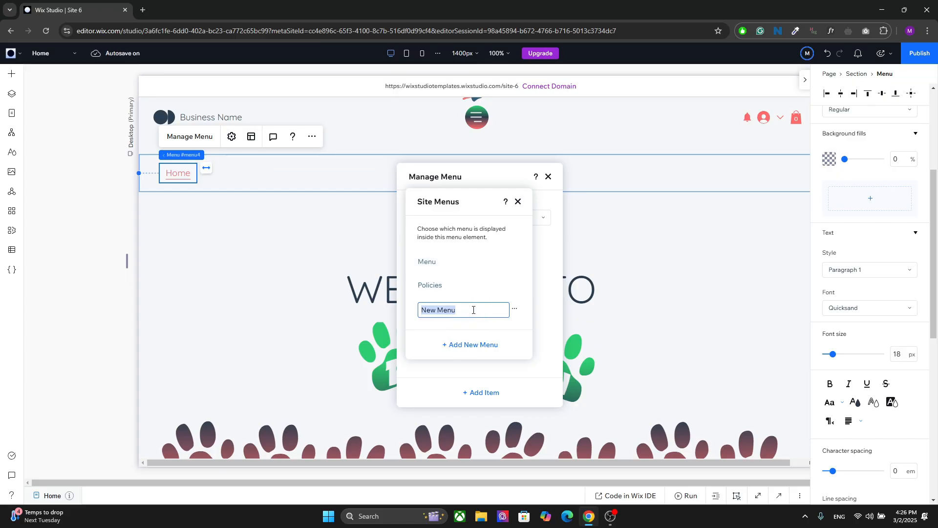
pyautogui.click(448, 280)
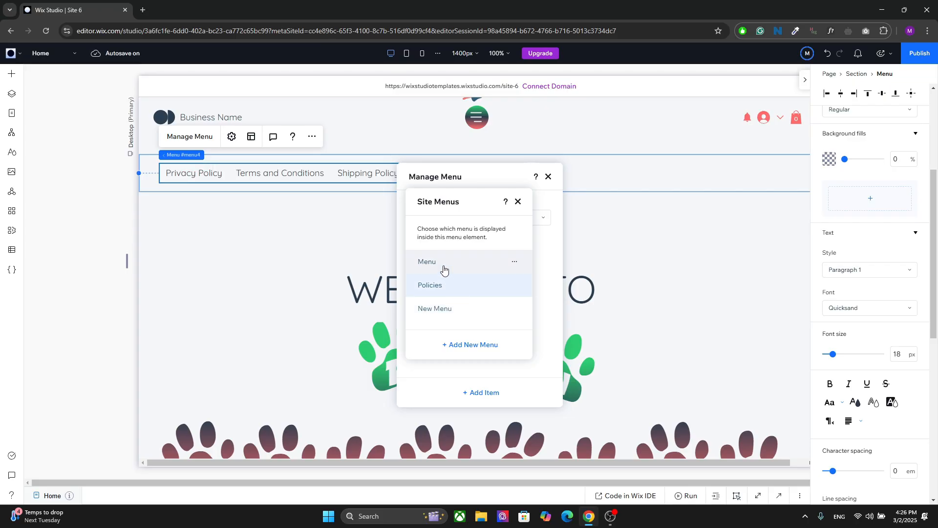
pyautogui.click(444, 268)
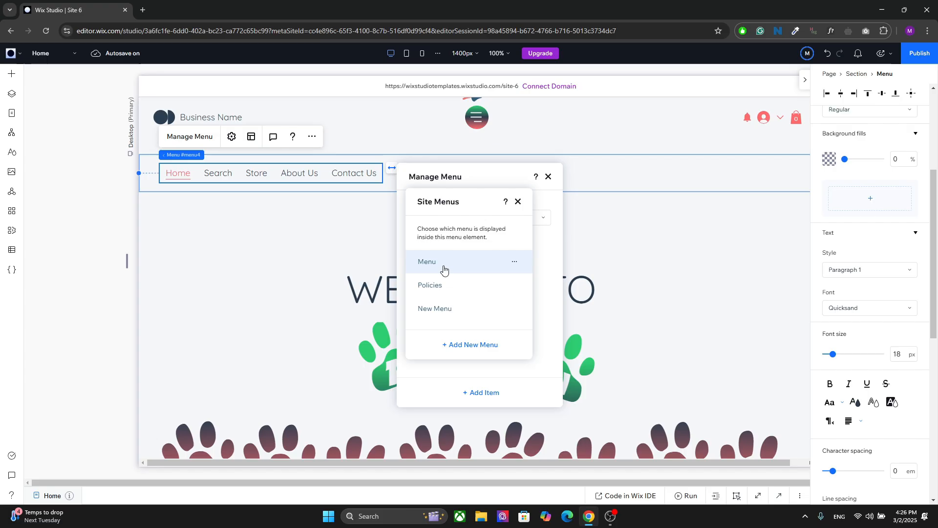
pyautogui.click(519, 202)
# Examine the policies menu in the page footer and return to the top of the page
pyautogui.click(805, 80)
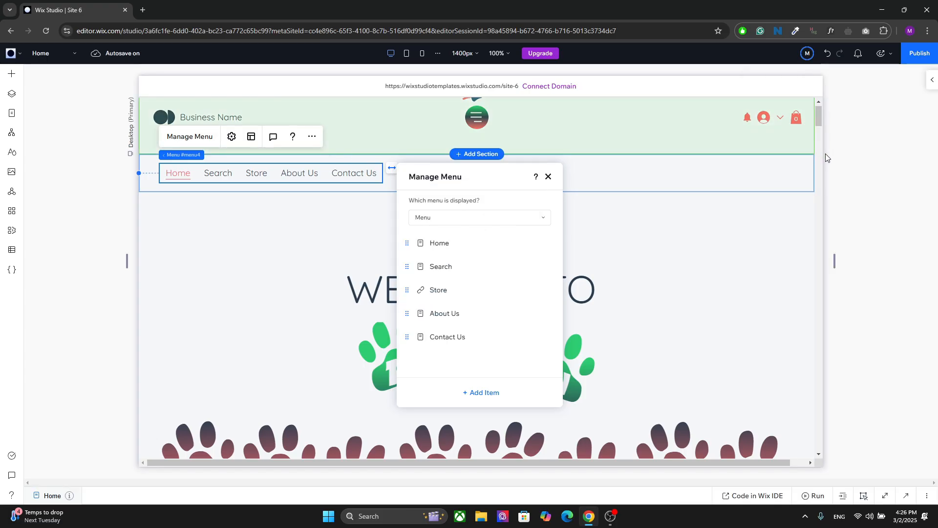
pyautogui.moveTo(817, 121); pyautogui.dragTo(812, 474)
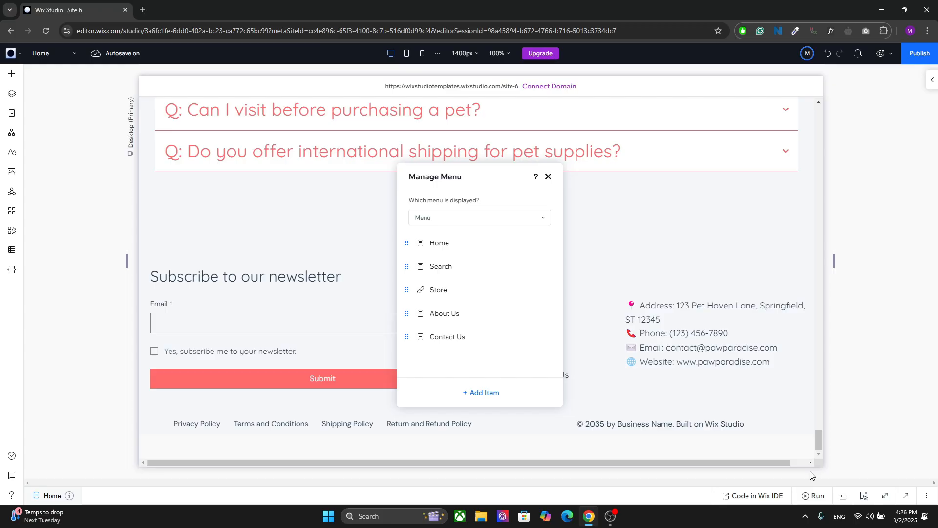
pyautogui.click(274, 424)
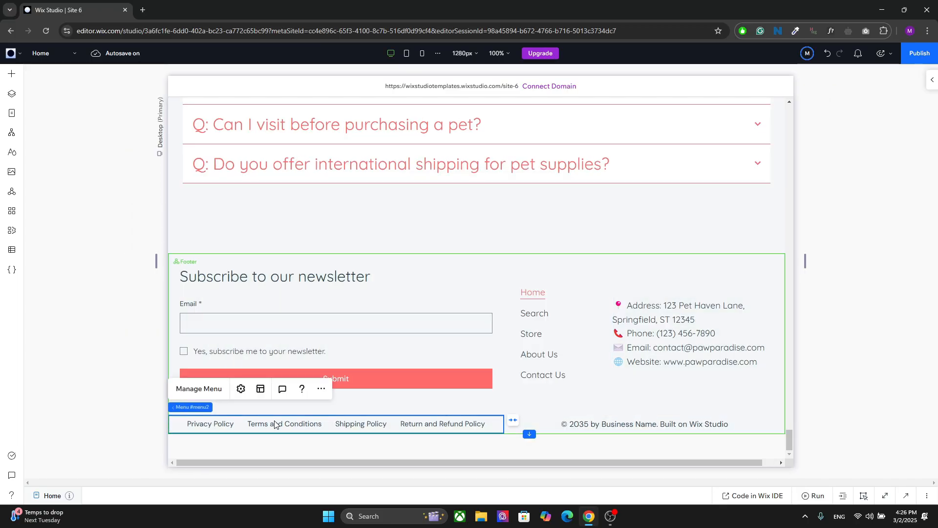
pyautogui.click(792, 412)
pyautogui.moveTo(792, 411); pyautogui.dragTo(800, 103)
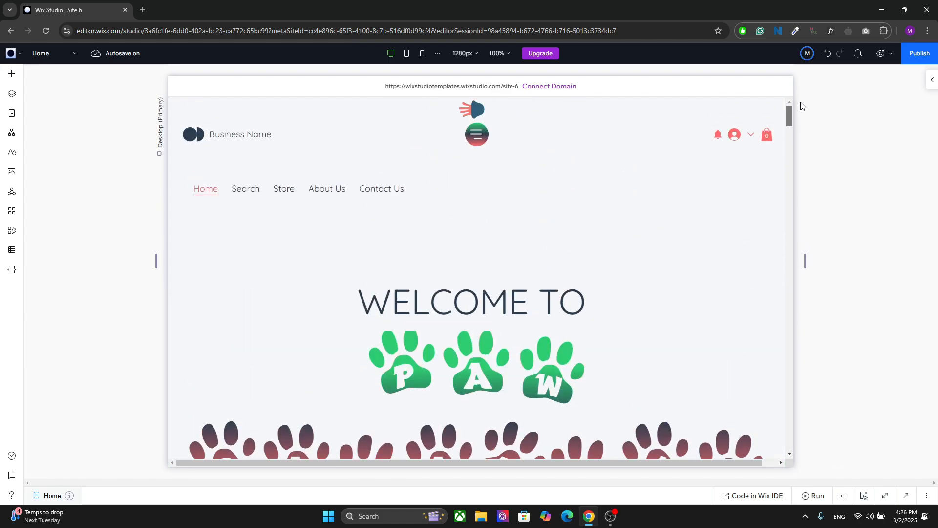
# Add a Dropdown item with its default label to the menu below the header
pyautogui.click(307, 199)
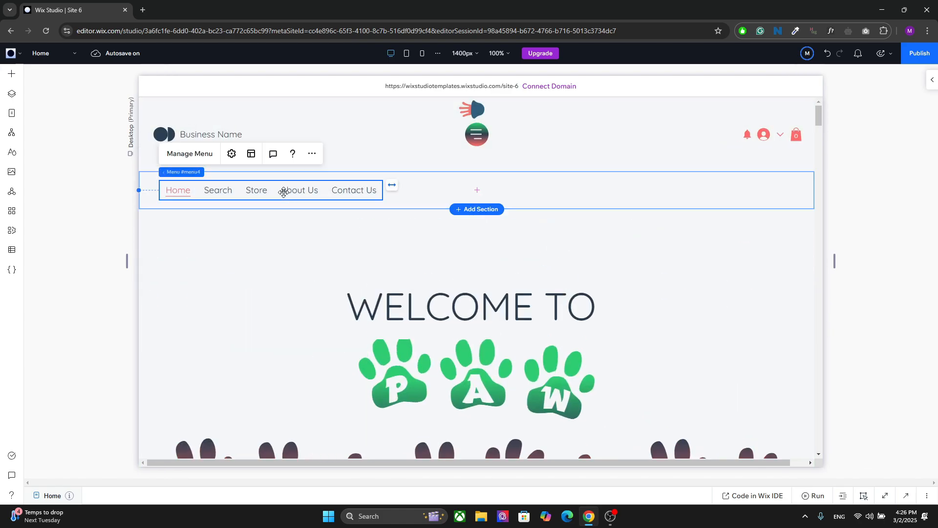
pyautogui.click(198, 154)
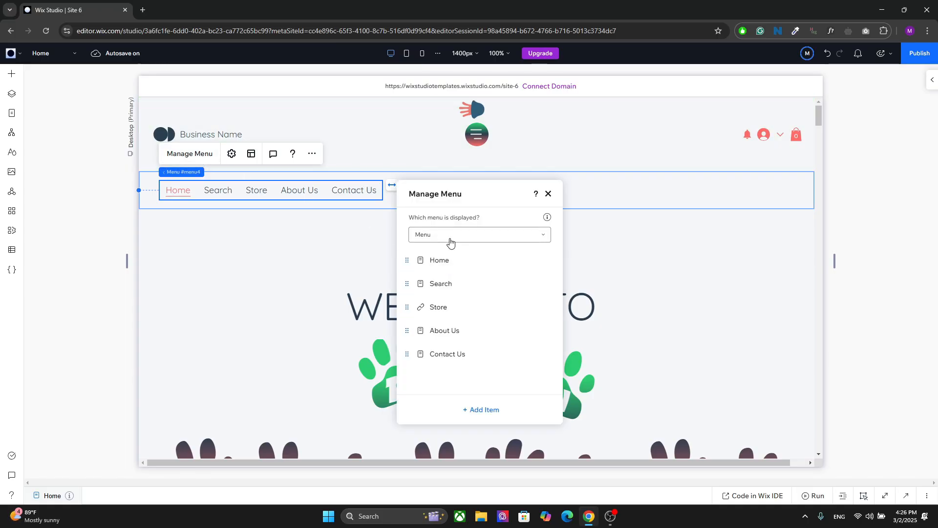
pyautogui.click(479, 409)
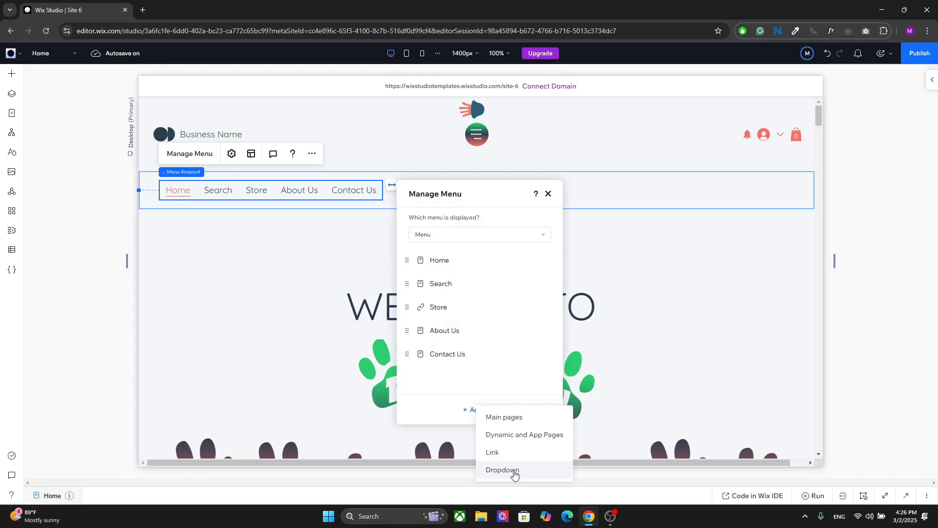
pyautogui.click(523, 376)
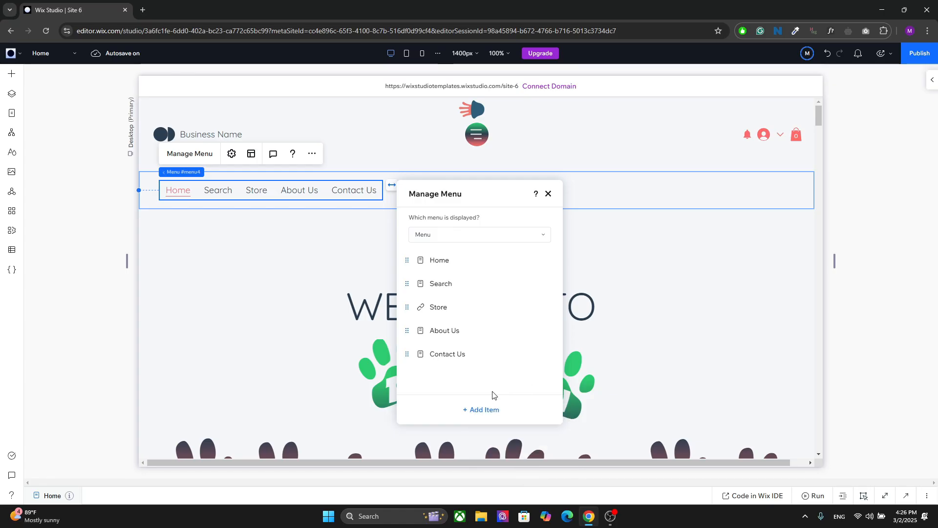
pyautogui.click(479, 411)
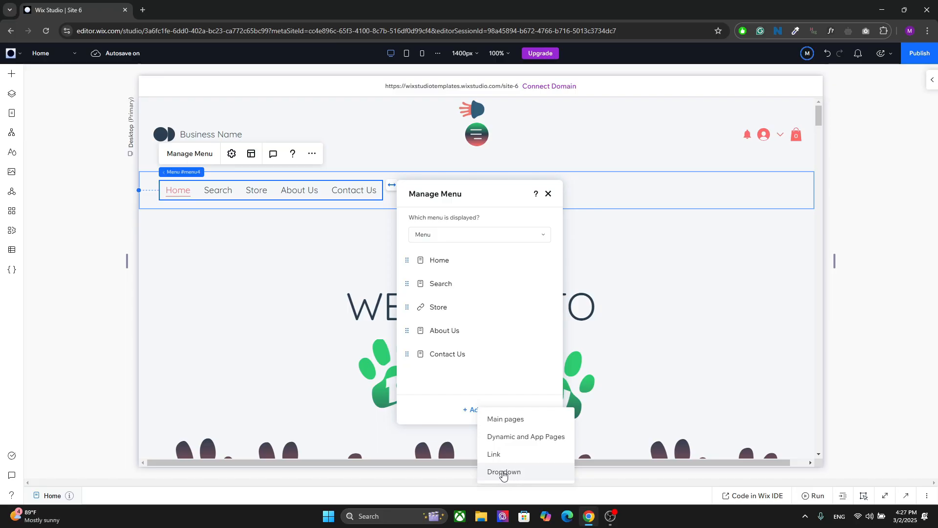
pyautogui.click(505, 473)
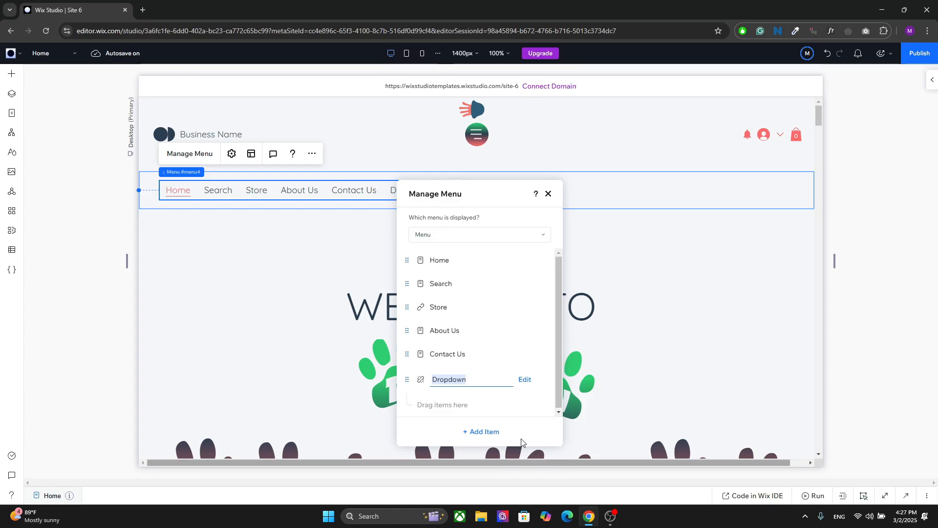
pyautogui.click(548, 194)
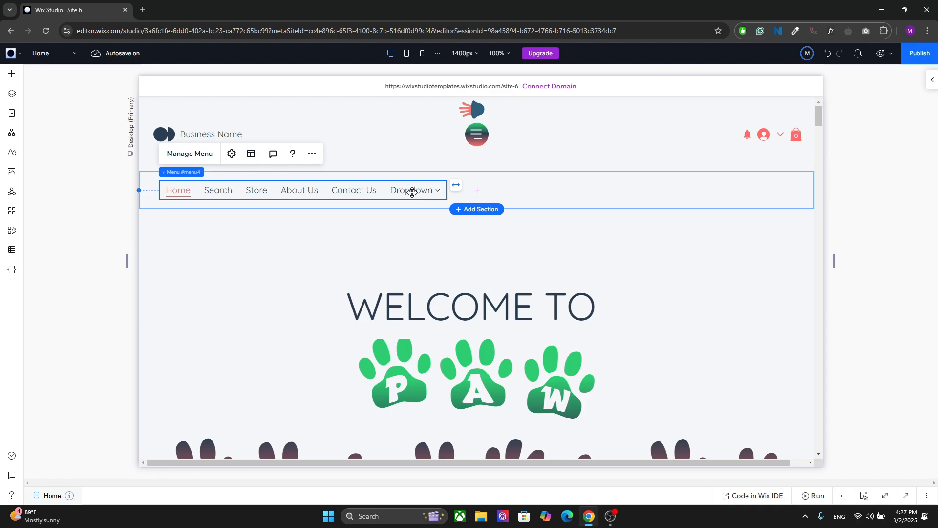
# Change the orientation of the menu below the header to Vertical
pyautogui.click(251, 154)
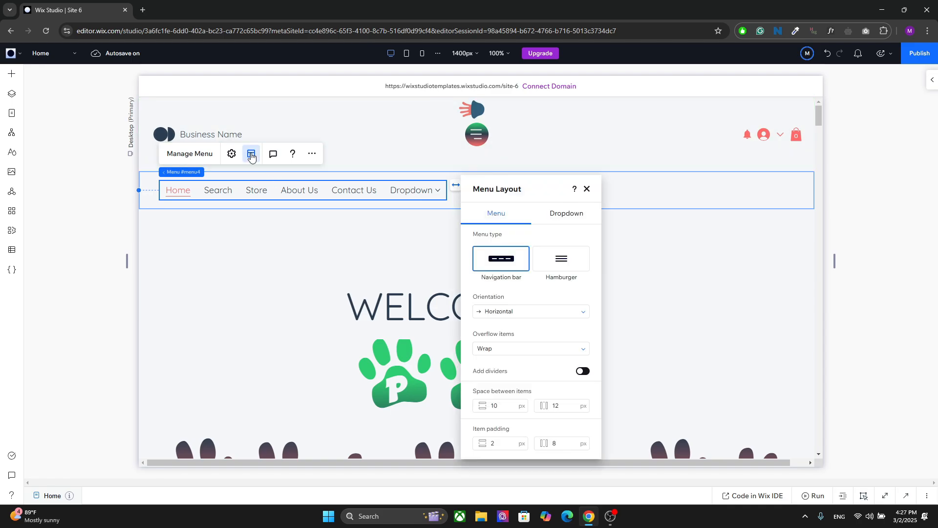
pyautogui.click(531, 313)
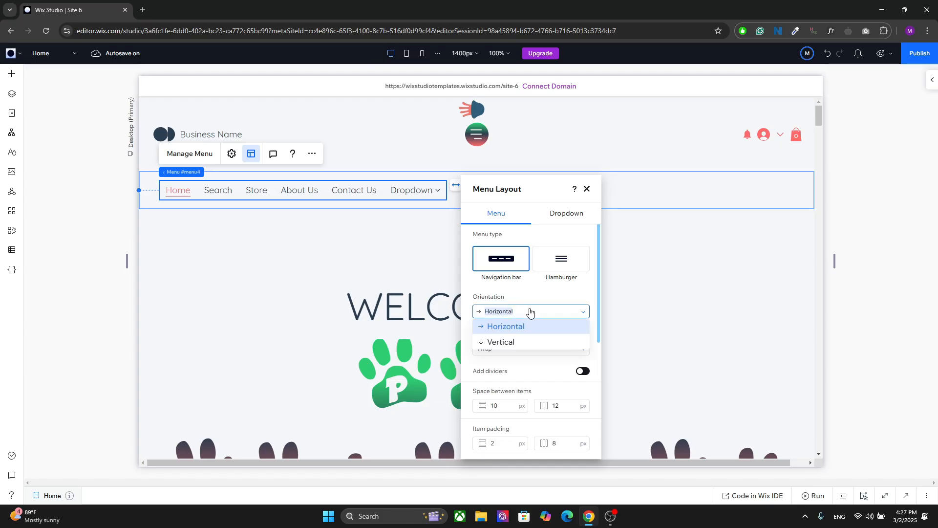
pyautogui.click(504, 341)
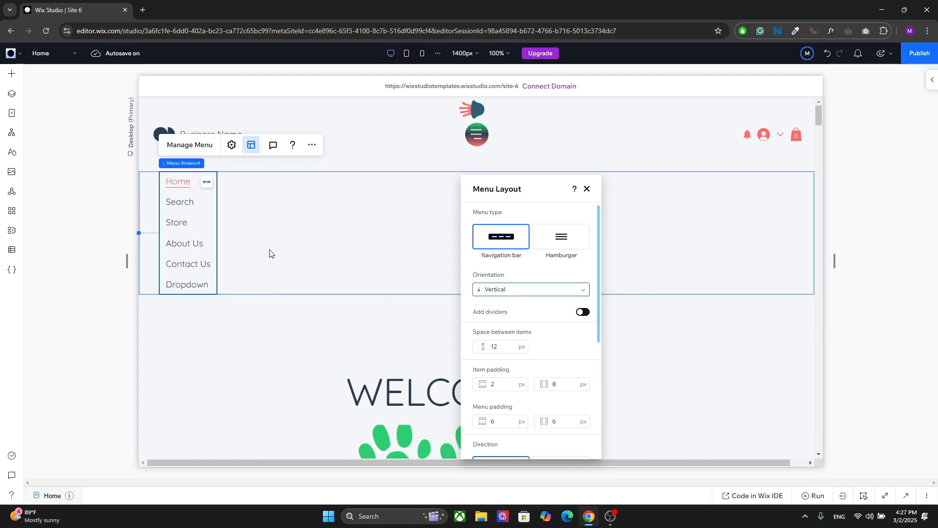
pyautogui.click(289, 236)
# Review the vertical menu's item list, including the nesting area under the Dropdown item
pyautogui.click(167, 225)
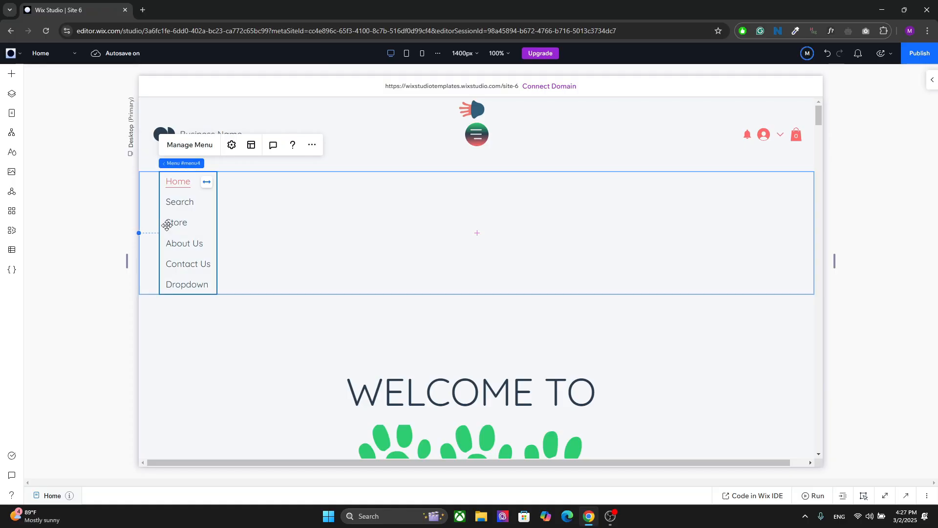
pyautogui.click(193, 146)
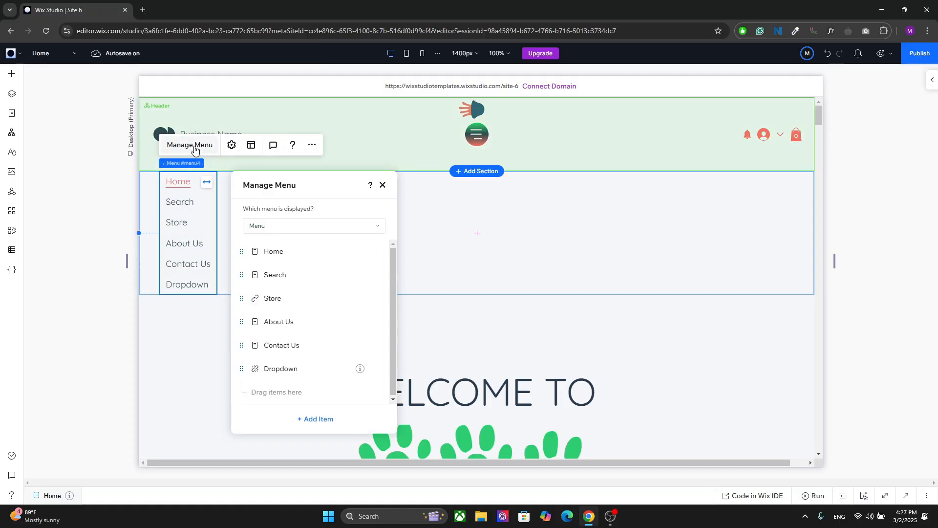
pyautogui.moveTo(392, 364); pyautogui.dragTo(390, 384)
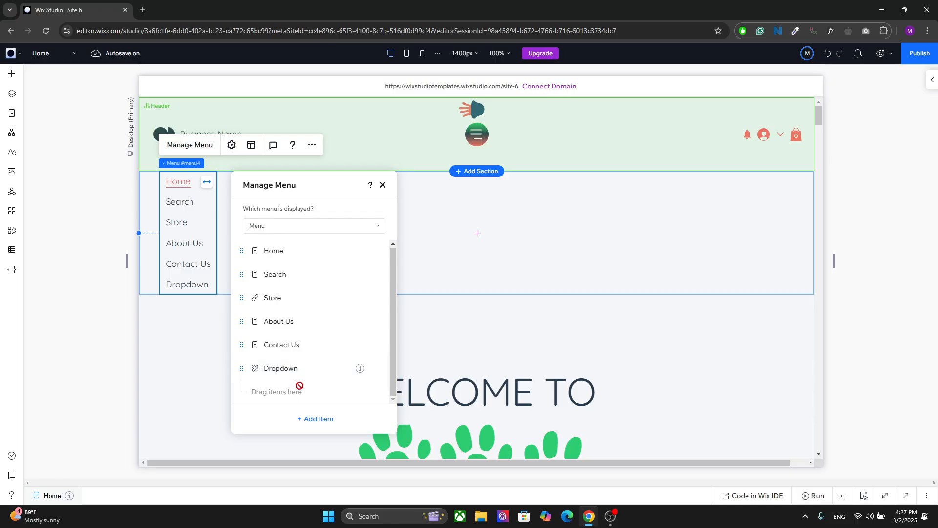
pyautogui.click(384, 186)
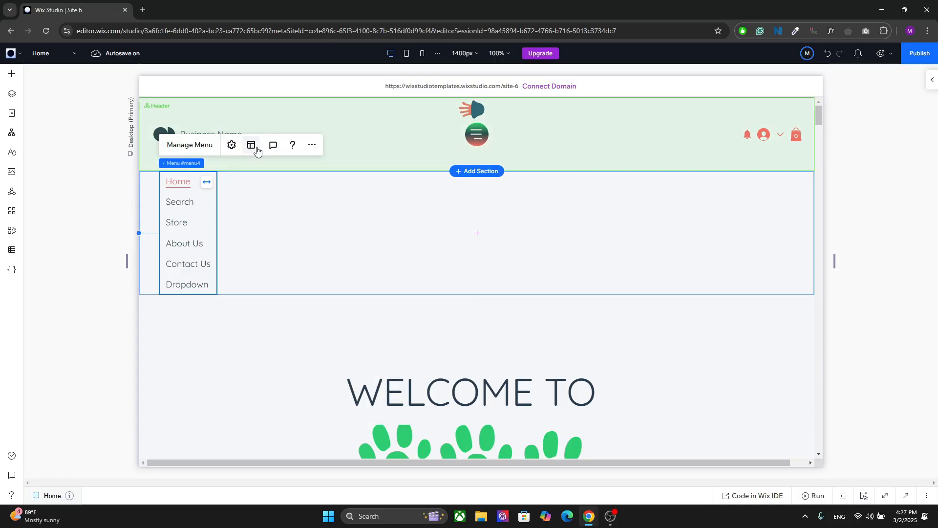
# Set the orientation of the menu below the header back to Horizontal
pyautogui.click(252, 144)
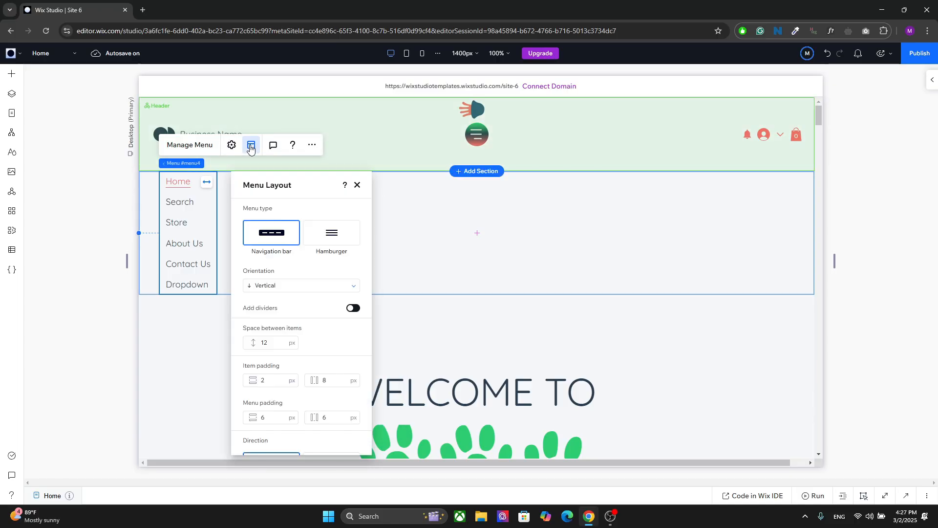
pyautogui.click(306, 288)
pyautogui.click(270, 302)
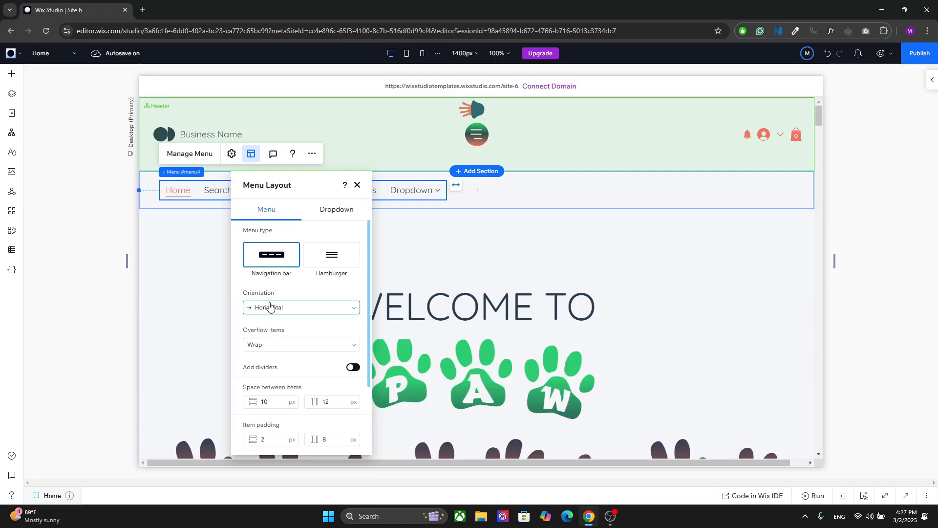
pyautogui.click(357, 185)
# View the Dropdown item's container in edit mode from the menu's item list, leave it and deselect the menu
pyautogui.click(196, 155)
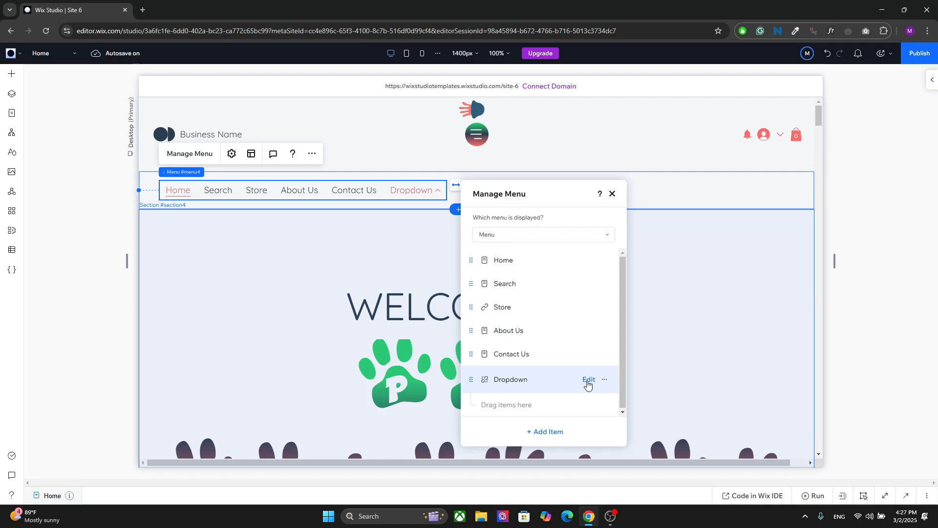
pyautogui.click(589, 379)
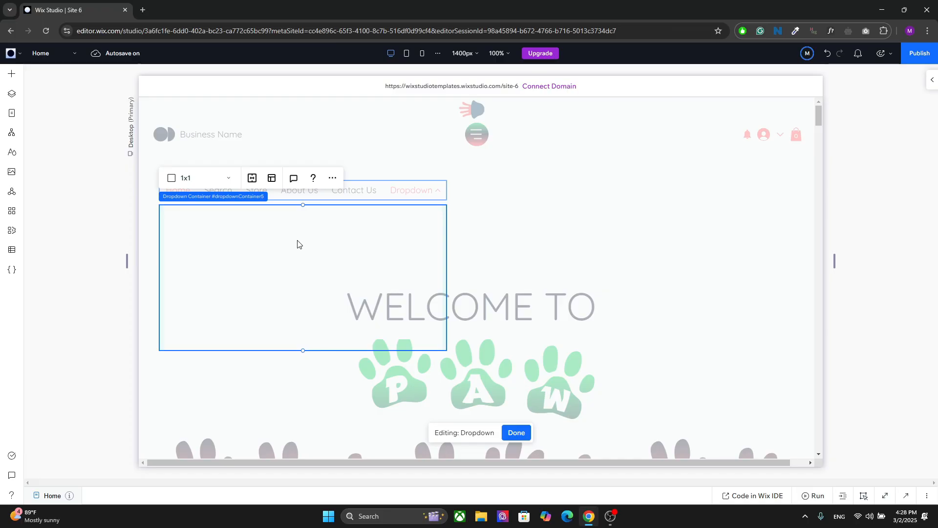
pyautogui.click(521, 434)
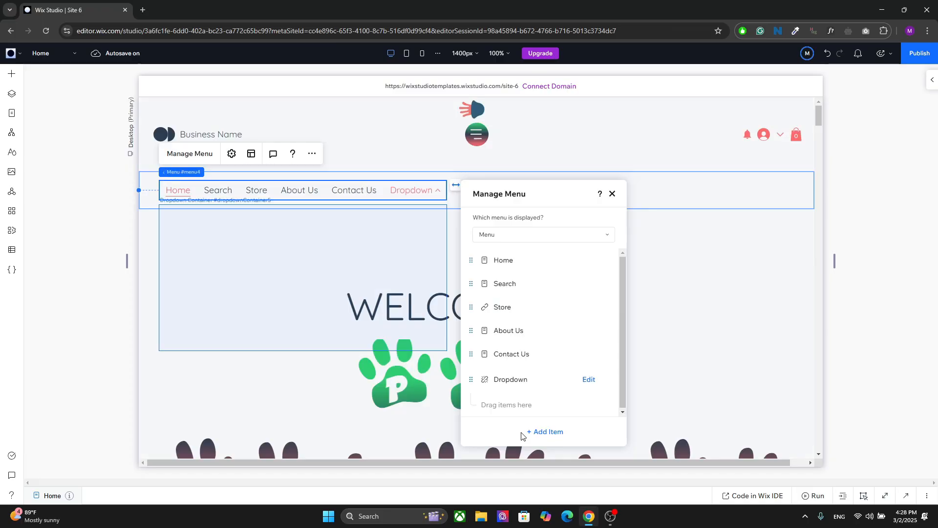
pyautogui.click(729, 207)
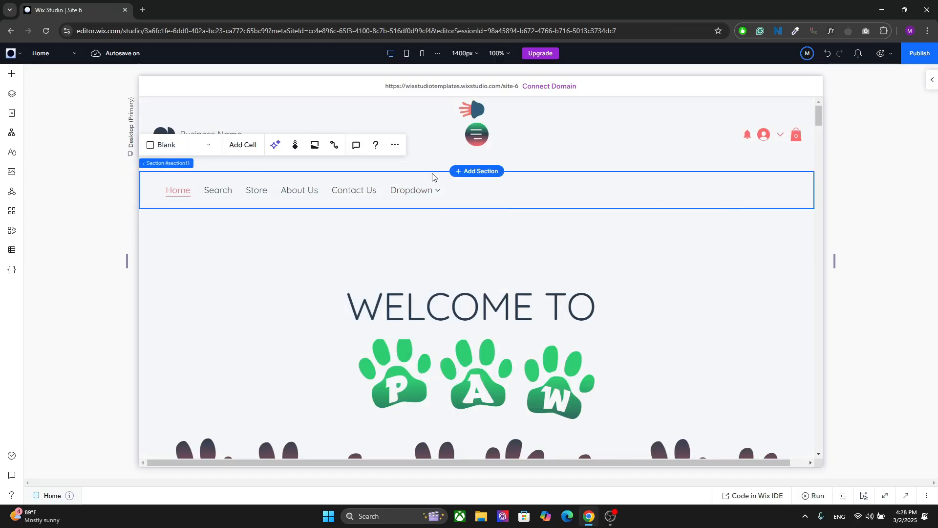
# Inspect the menu's design options for the Dropdown container
pyautogui.click(412, 189)
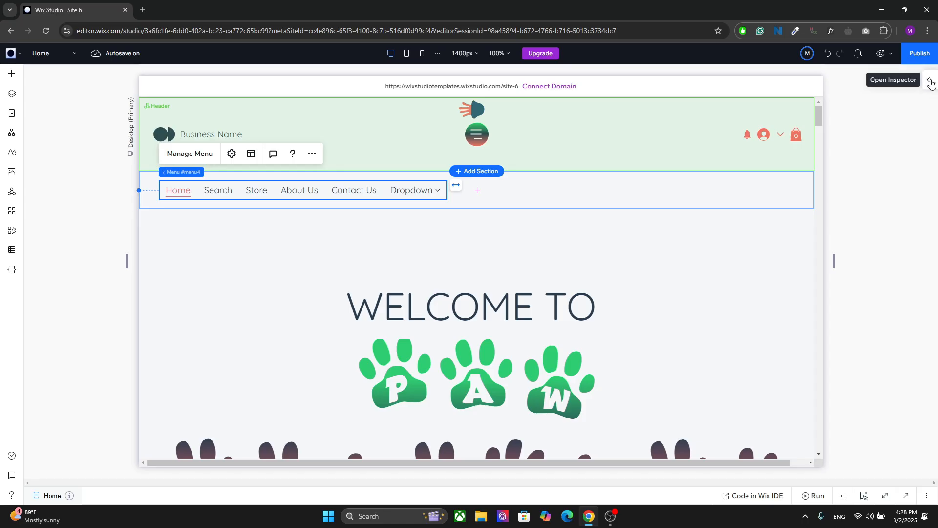
pyautogui.click(932, 82)
pyautogui.scroll(-3, 935, 164)
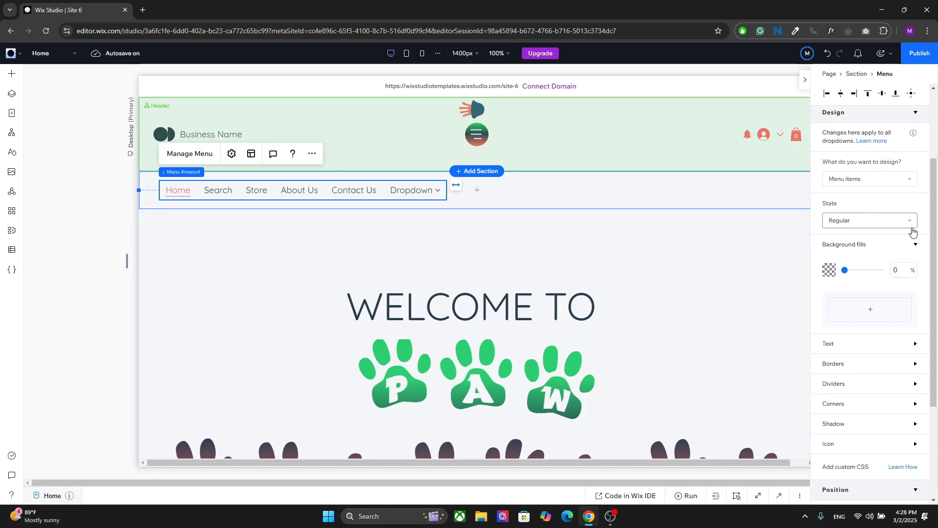
pyautogui.click(854, 181)
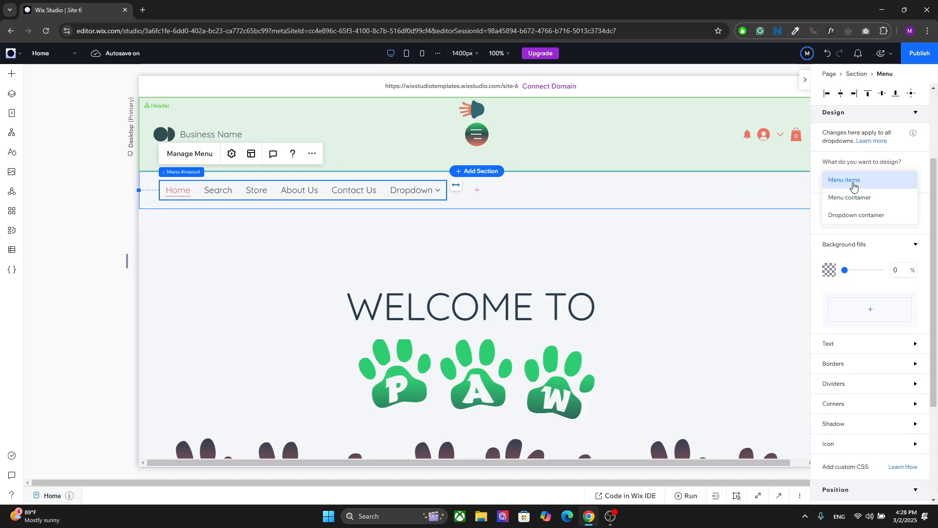
pyautogui.click(848, 218)
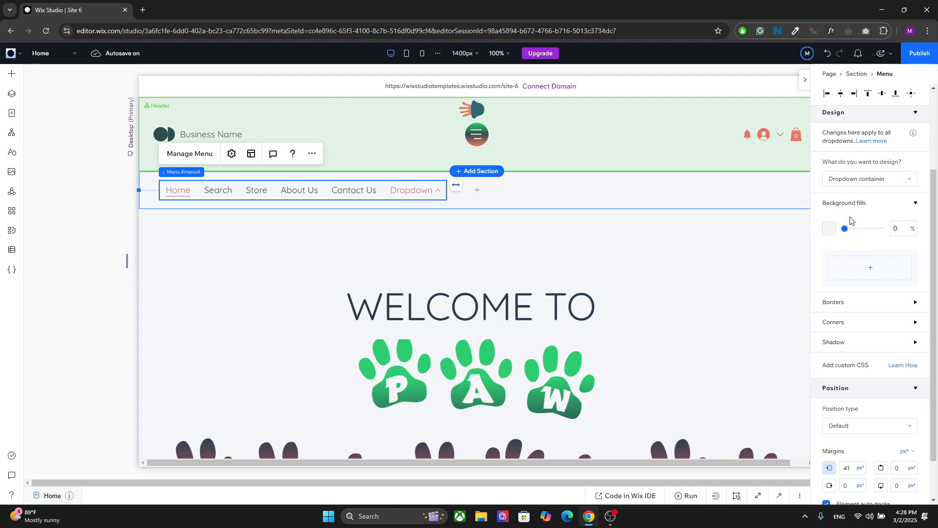
# Launch the MouseHighlight app and minimise its settings window
pyautogui.click(418, 518)
pyautogui.write('mo')
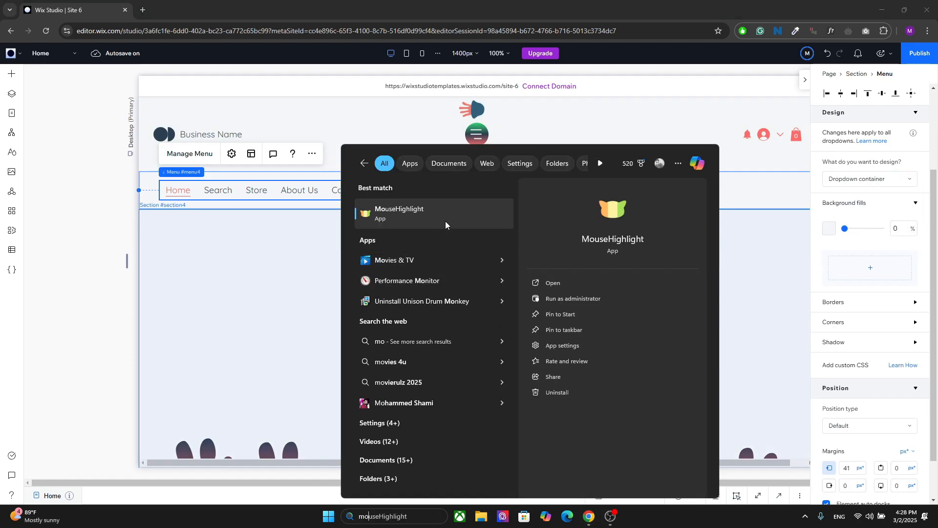
pyautogui.click(447, 213)
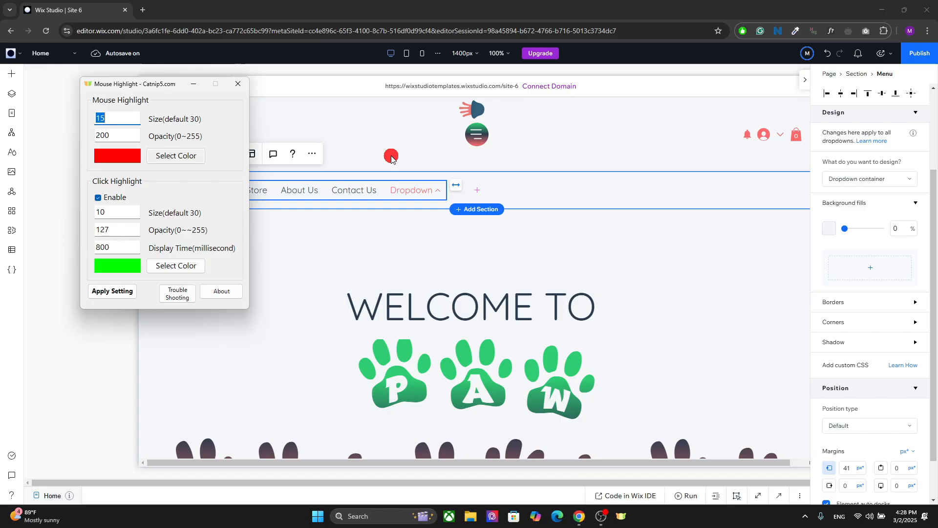
pyautogui.click(194, 84)
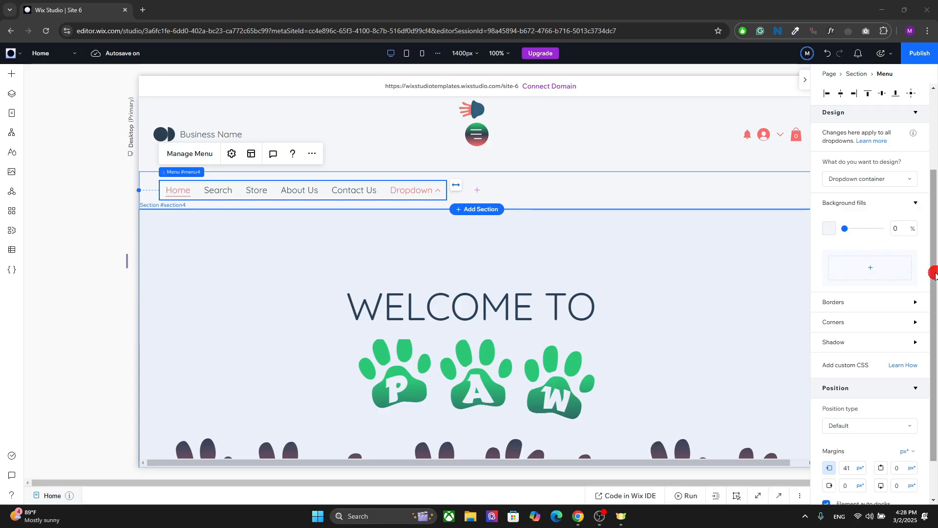
# Set the menu's responsive behavior to Stretch
pyautogui.moveTo(933, 272); pyautogui.dragTo(931, 180)
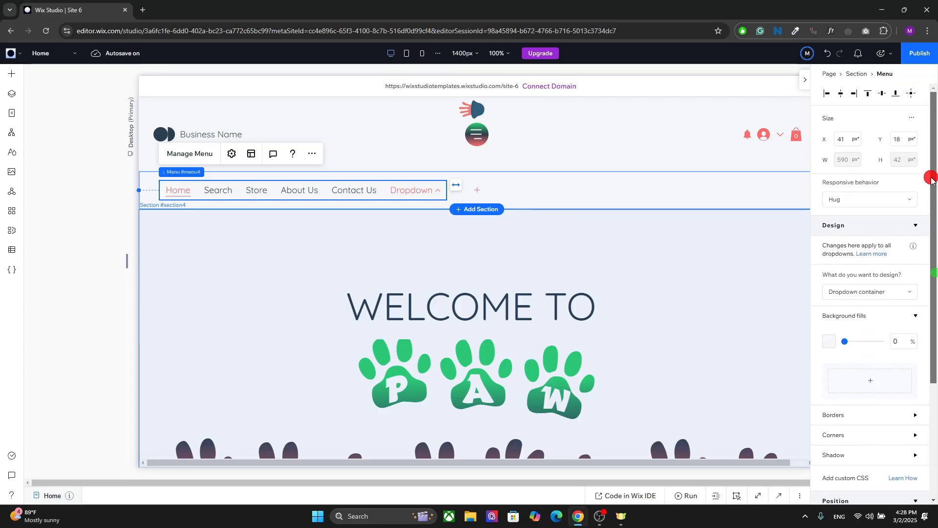
pyautogui.click(855, 201)
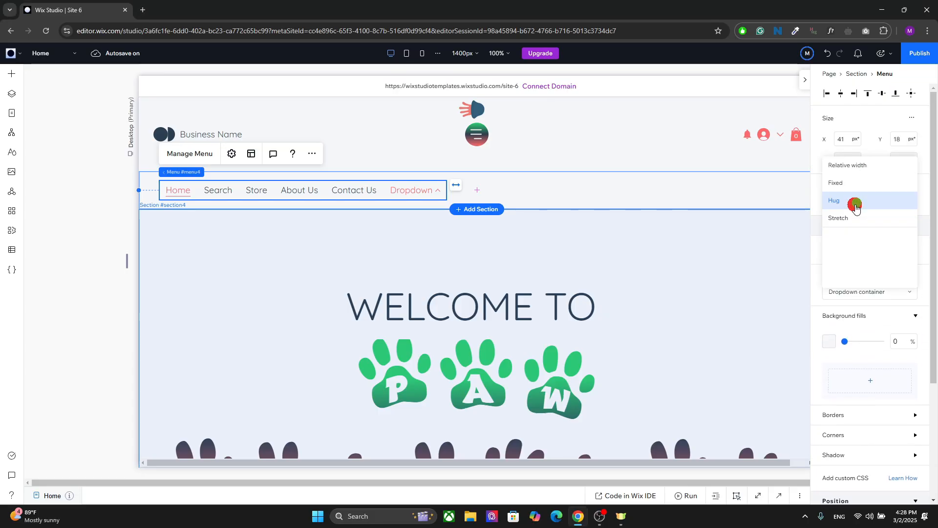
pyautogui.click(847, 218)
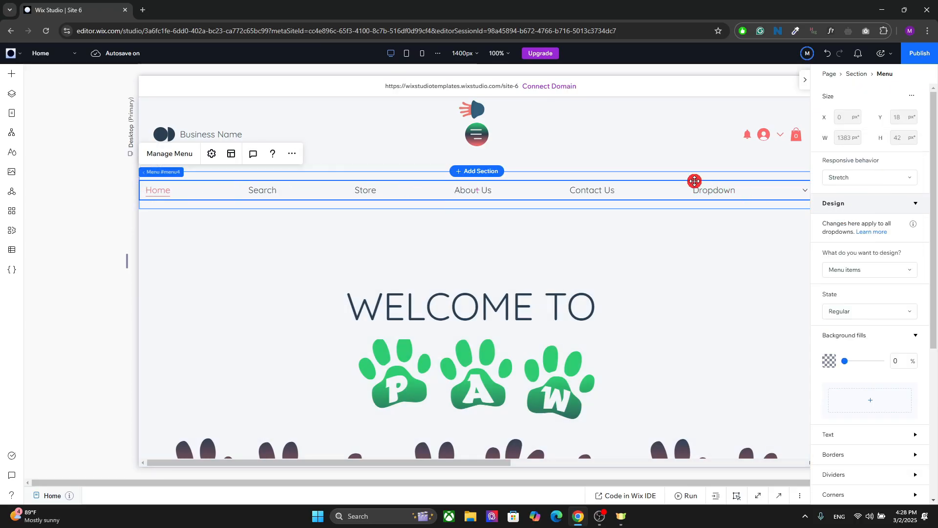
pyautogui.click(805, 80)
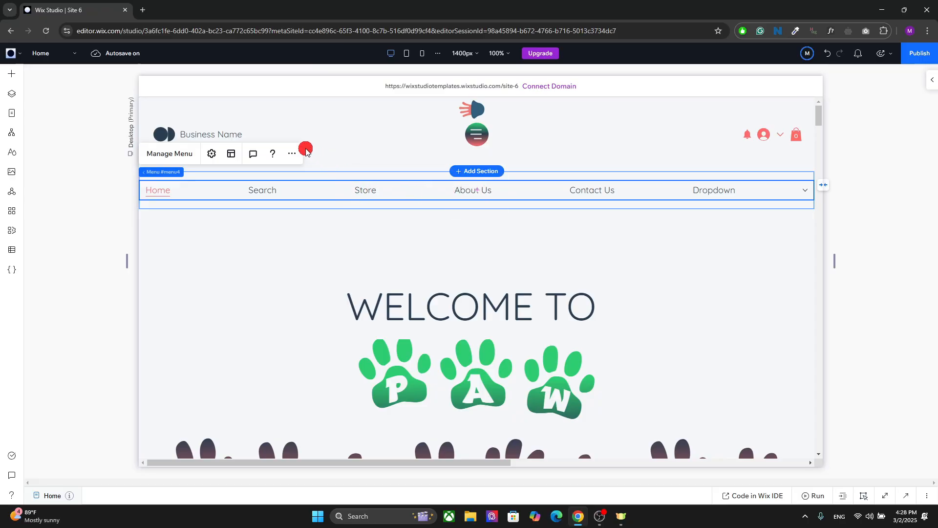
# Set the stretched menu's direction to Left to right and align its items to the left
pyautogui.click(231, 153)
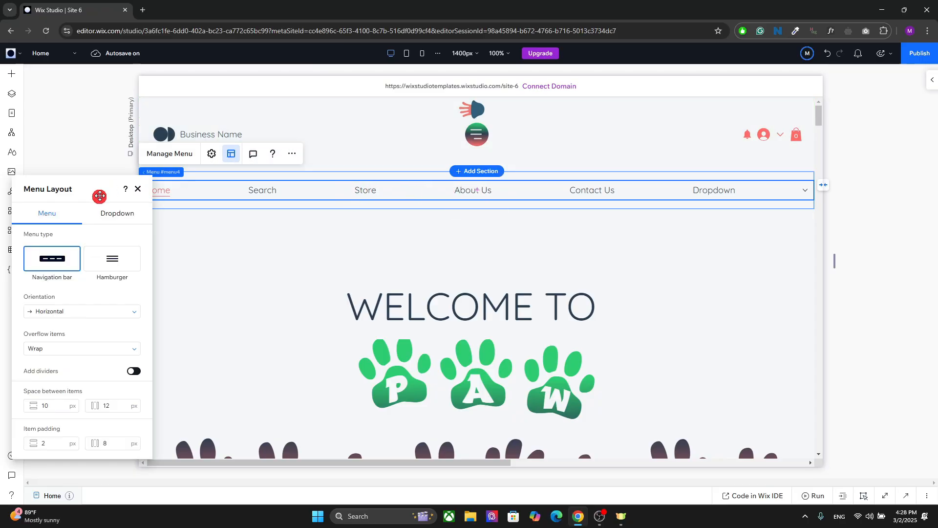
pyautogui.moveTo(150, 277); pyautogui.dragTo(147, 398)
pyautogui.click(62, 391)
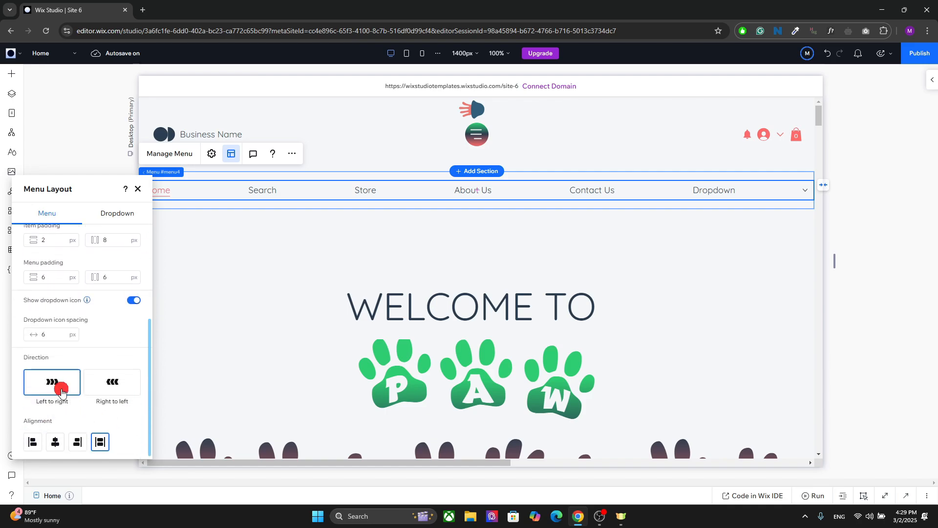
pyautogui.click(34, 442)
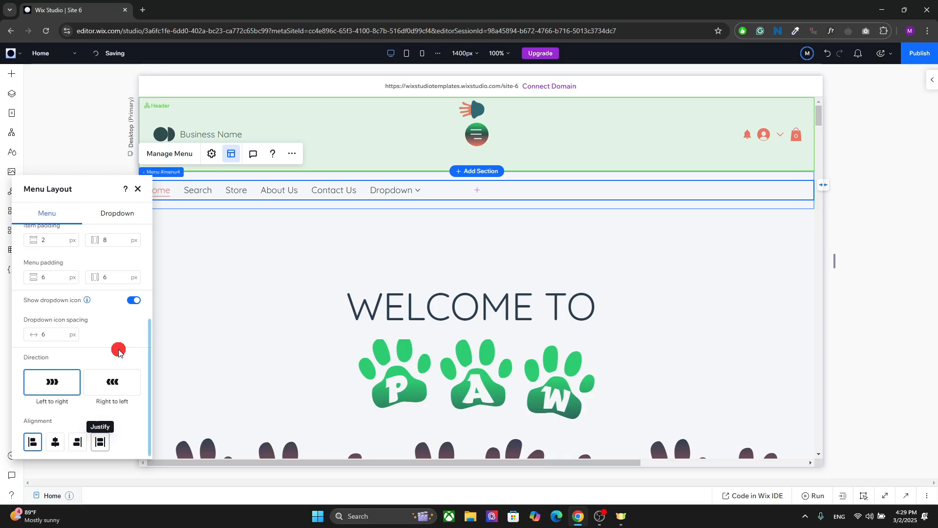
pyautogui.click(139, 191)
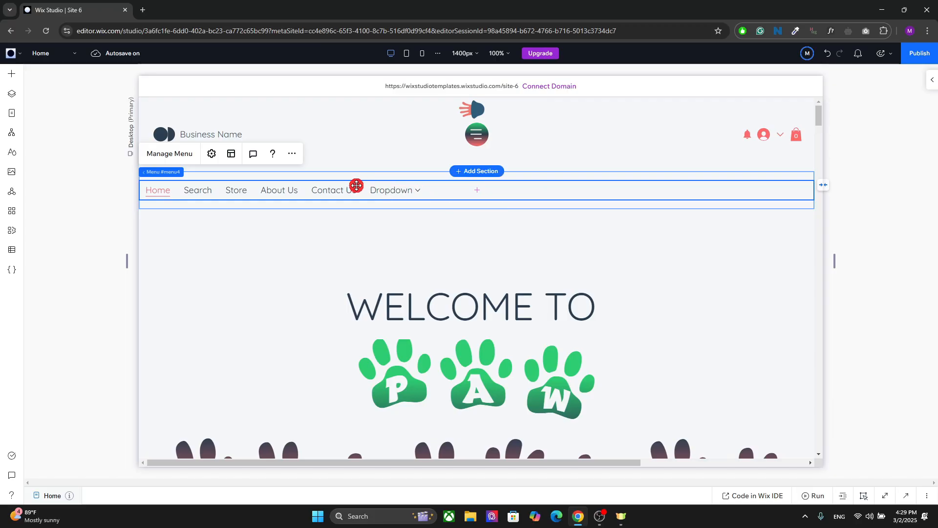
# Open the Dropdown item's container for editing from the menu's item list
pyautogui.click(186, 163)
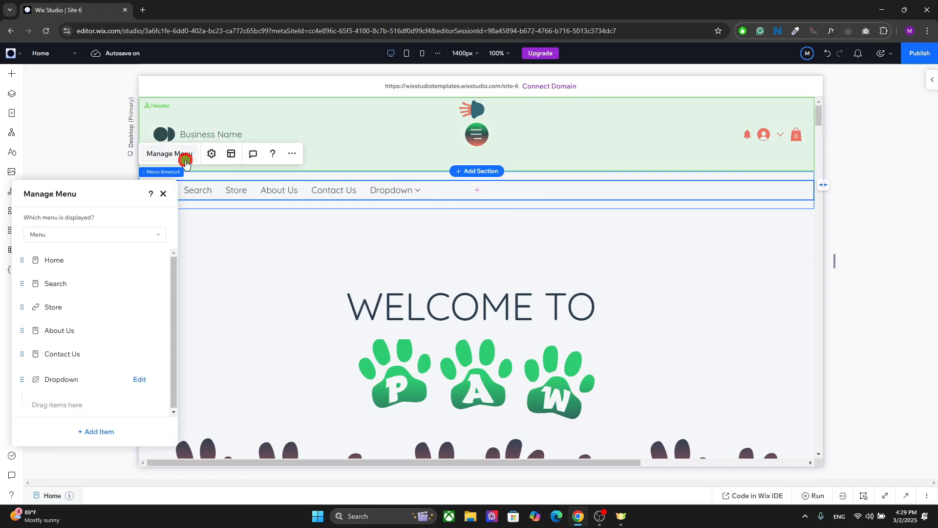
pyautogui.click(143, 380)
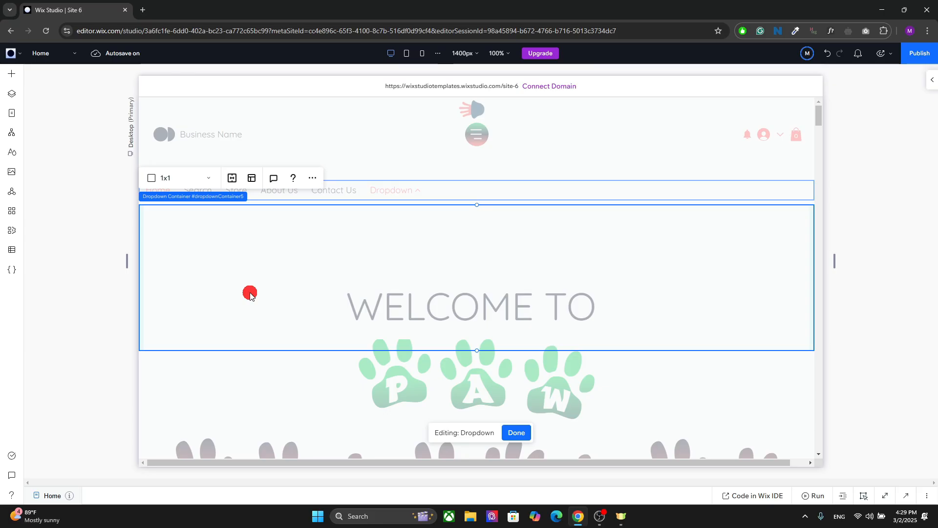
# Try the preset 2x1 layout on the dropdown container and undo it
pyautogui.click(199, 179)
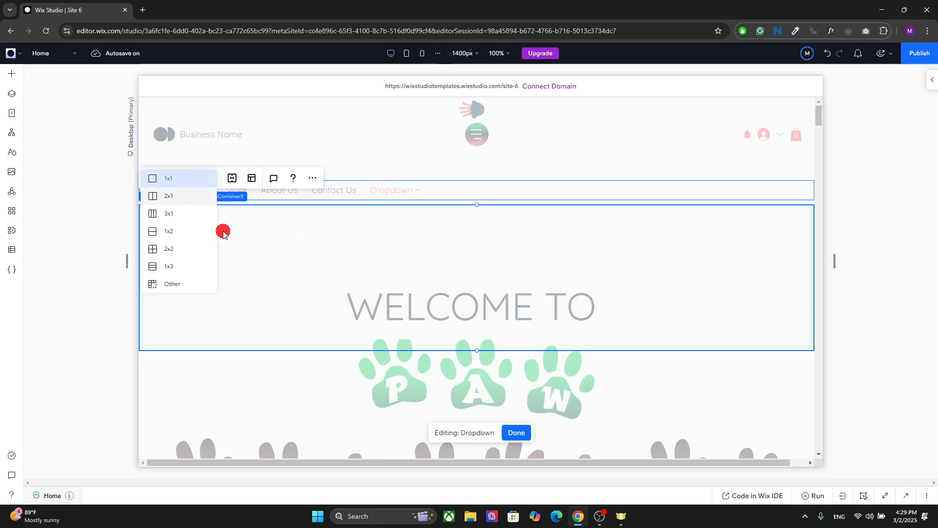
pyautogui.click(172, 195)
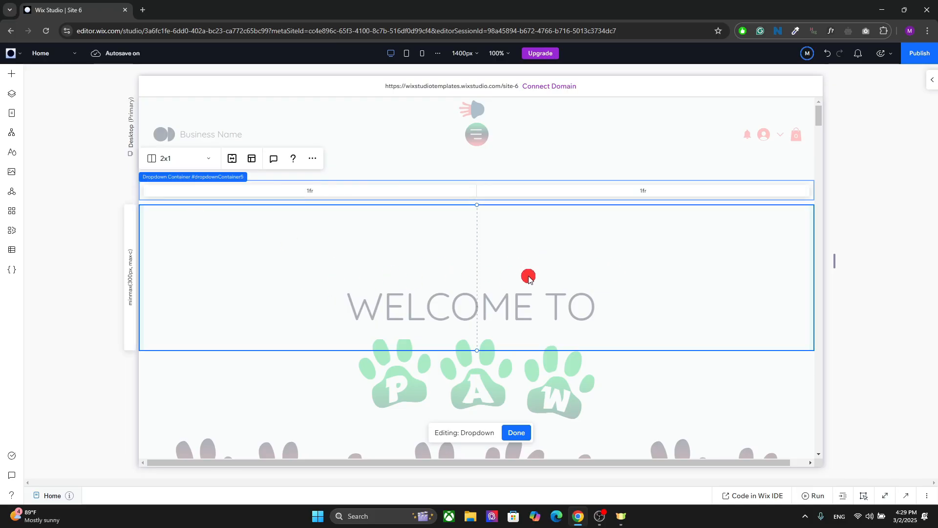
pyautogui.hotkey('ctrl', 'z')
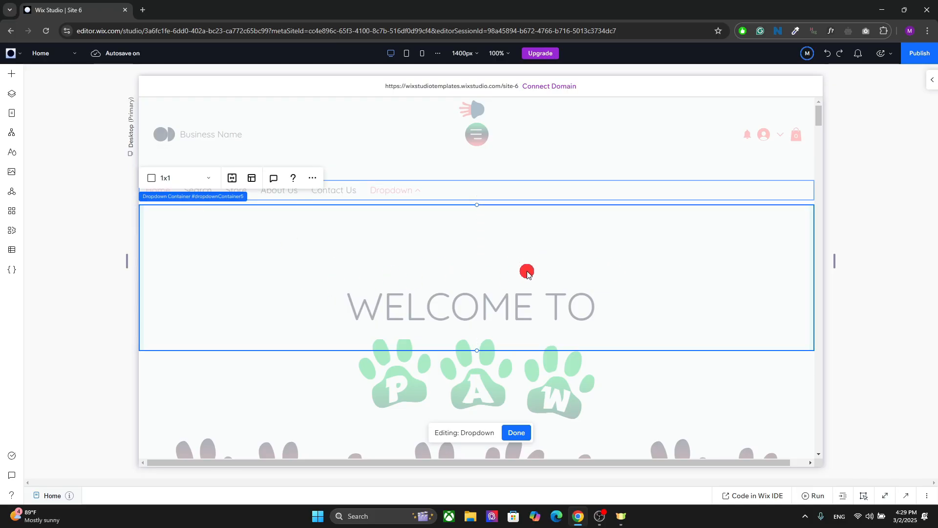
# Apply a custom grid of 2 columns and 1 row to the dropdown container
pyautogui.click(190, 178)
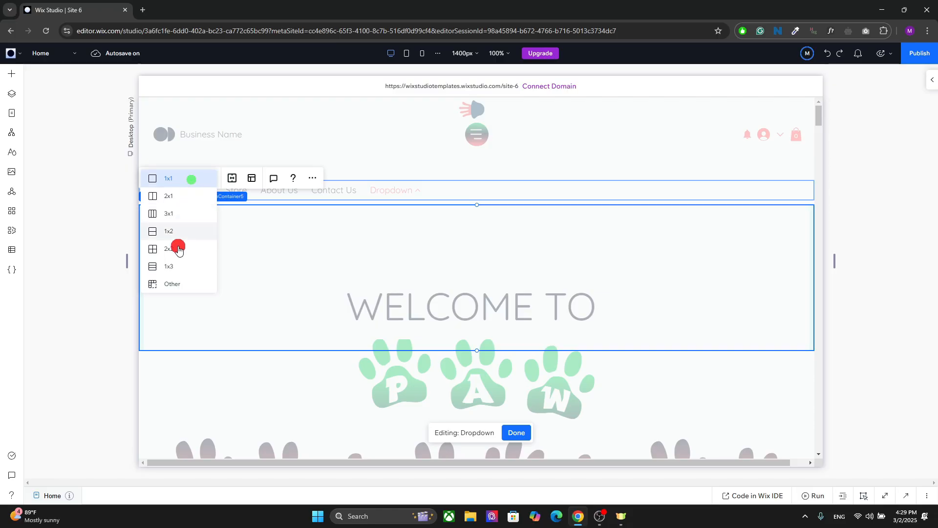
pyautogui.click(182, 286)
pyautogui.click(190, 189)
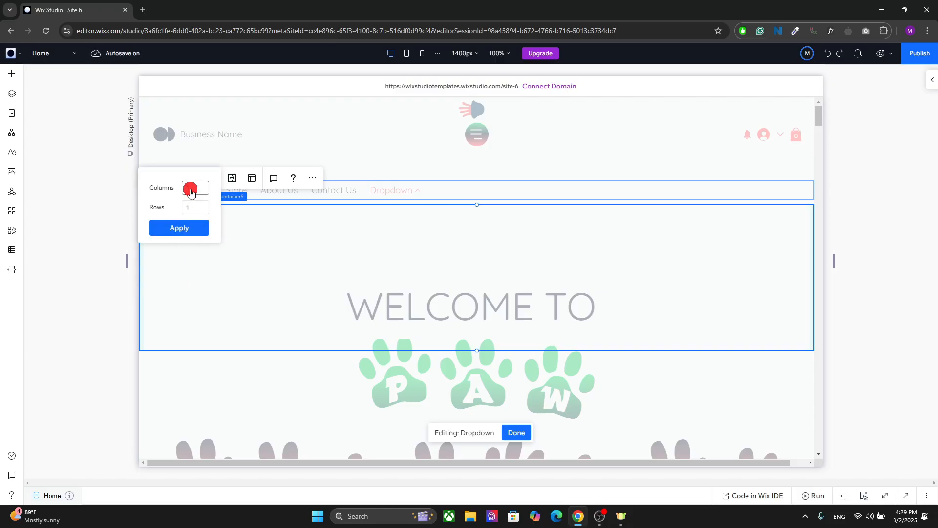
pyautogui.write('2')
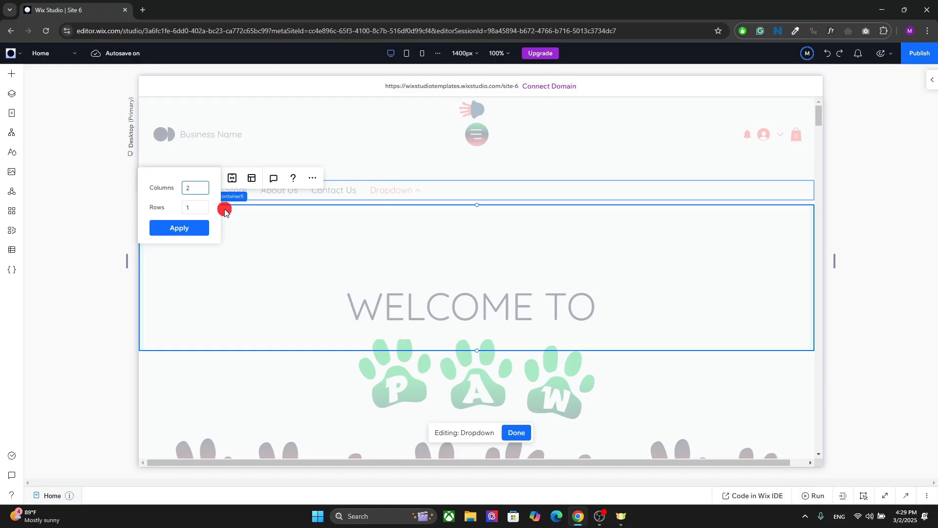
pyautogui.click(179, 227)
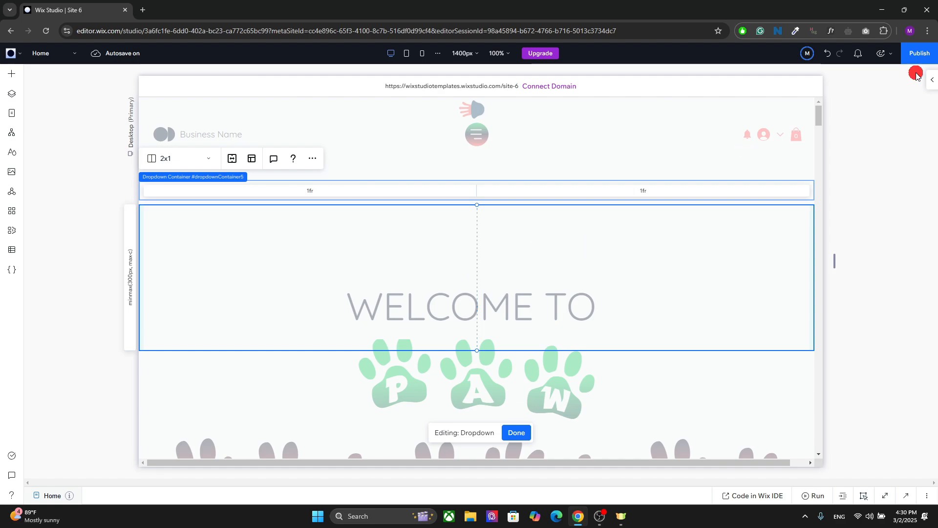
# Resize the dropdown container's columns to about 0.6fr for the first and 1.4fr for the second
pyautogui.click(930, 84)
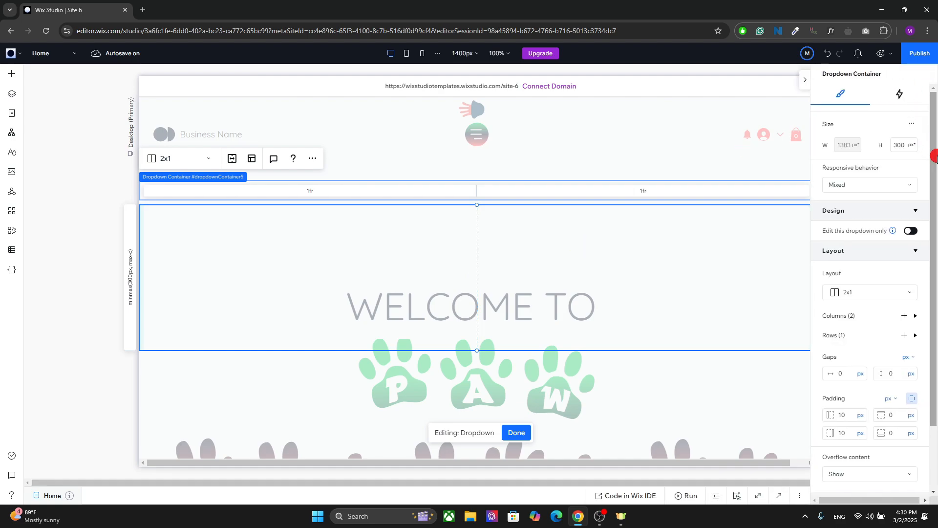
pyautogui.moveTo(933, 153); pyautogui.dragTo(935, 279)
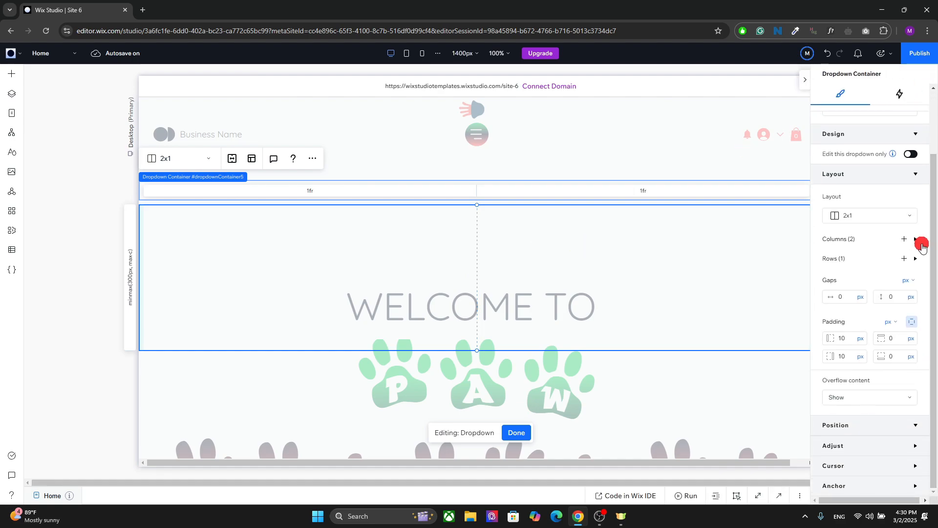
pyautogui.click(917, 239)
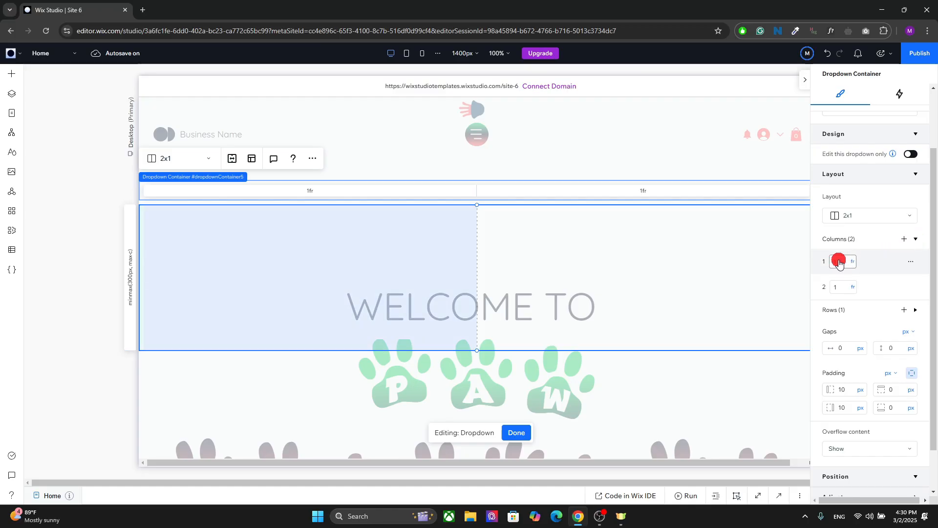
pyautogui.click(838, 263)
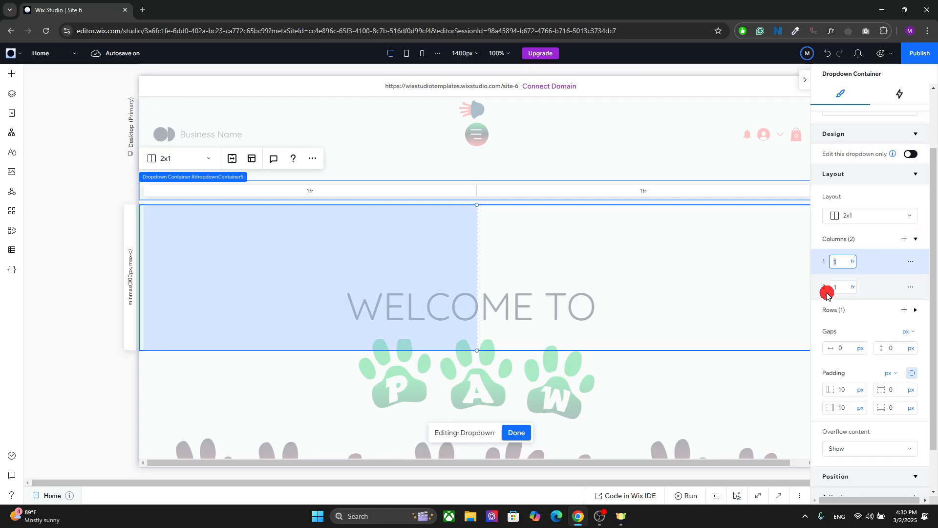
pyautogui.moveTo(477, 302); pyautogui.dragTo(356, 292)
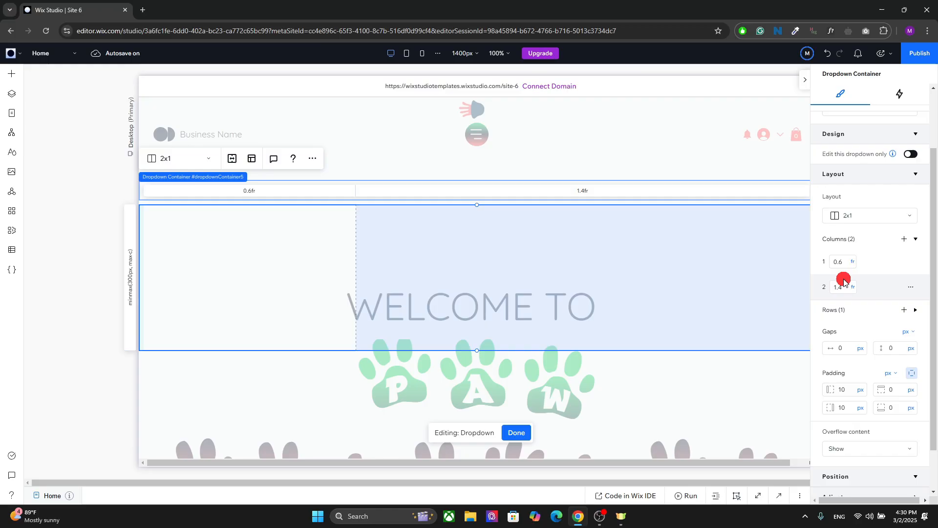
pyautogui.click(852, 263)
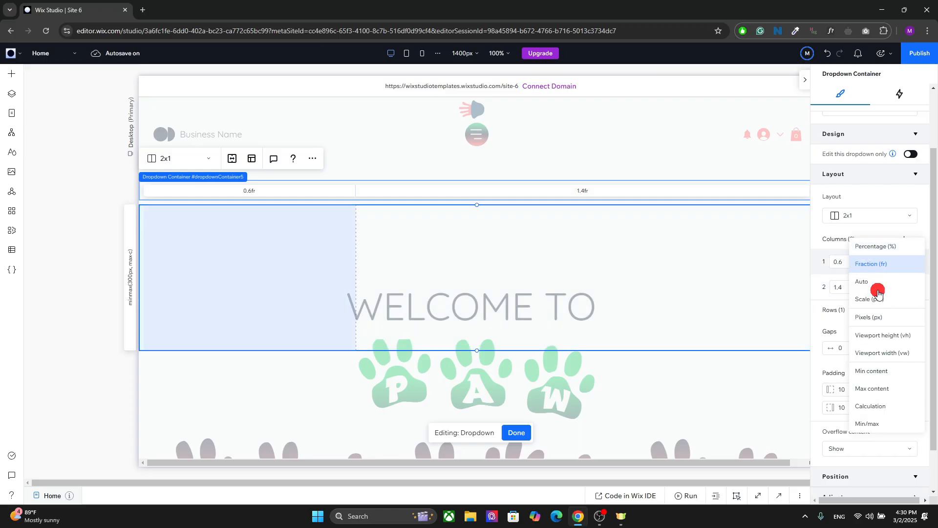
pyautogui.click(230, 258)
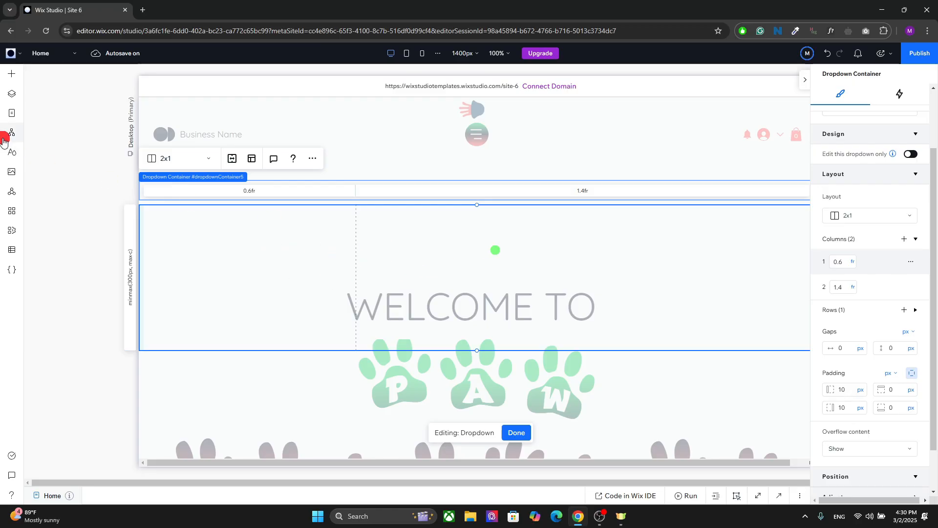
# Add a list-style repeater from the layout tools to the first column of the dropdown container
pyautogui.click(14, 73)
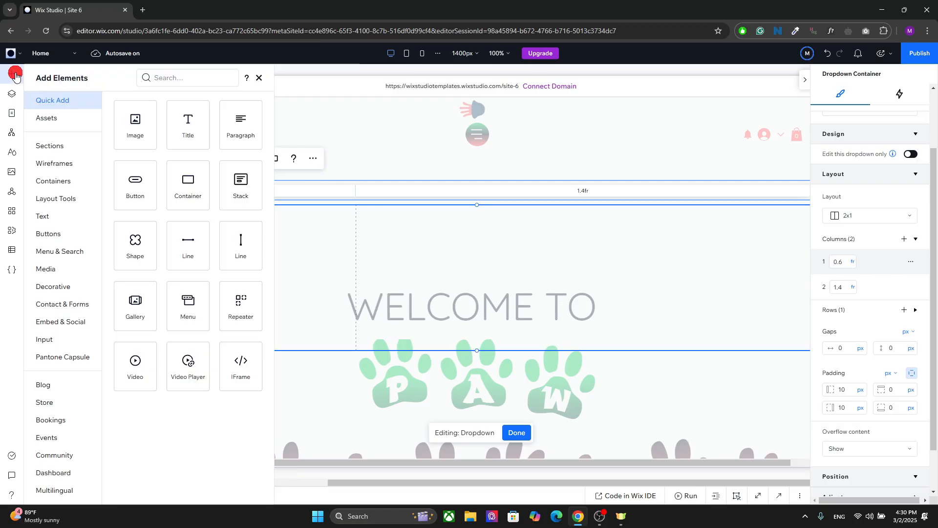
pyautogui.click(53, 200)
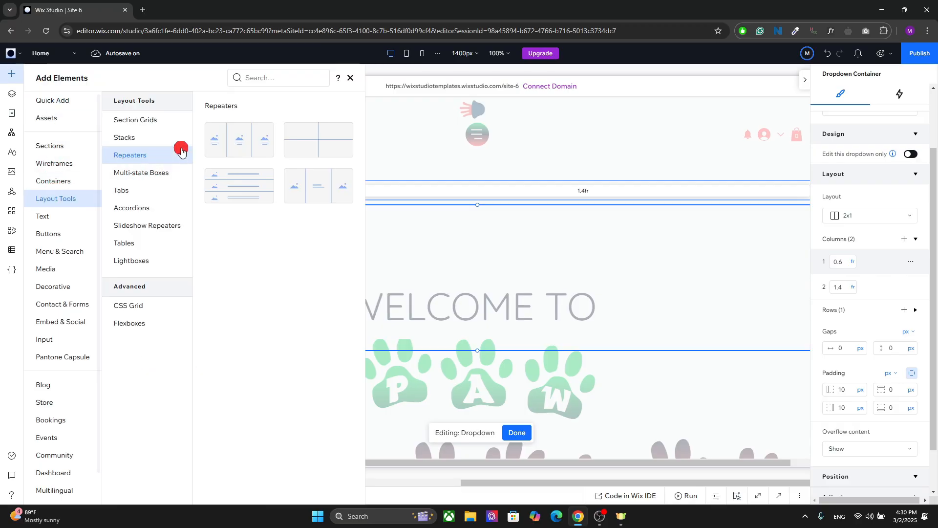
pyautogui.click(238, 187)
pyautogui.moveTo(238, 187); pyautogui.dragTo(284, 236)
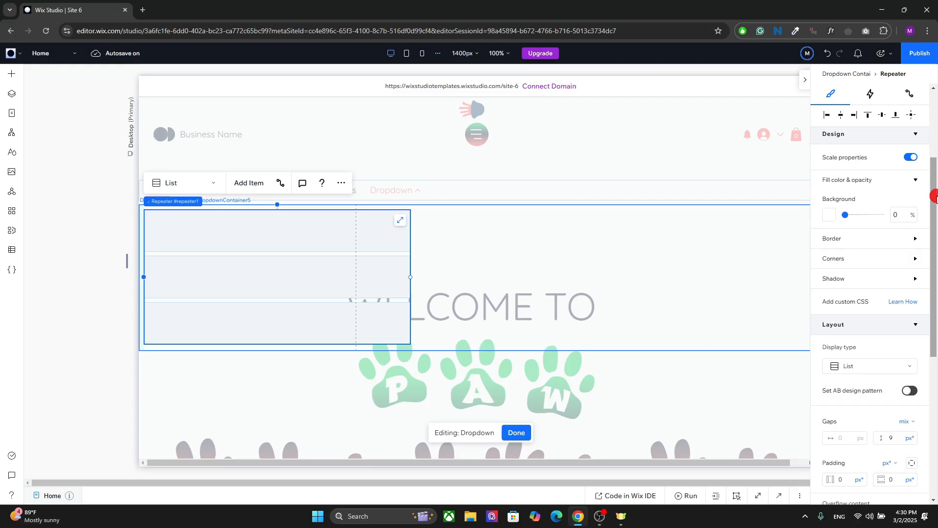
# Limit the list repeater to the first grid cell of the dropdown container and stretch it to fill that cell
pyautogui.moveTo(932, 256); pyautogui.dragTo(934, 361)
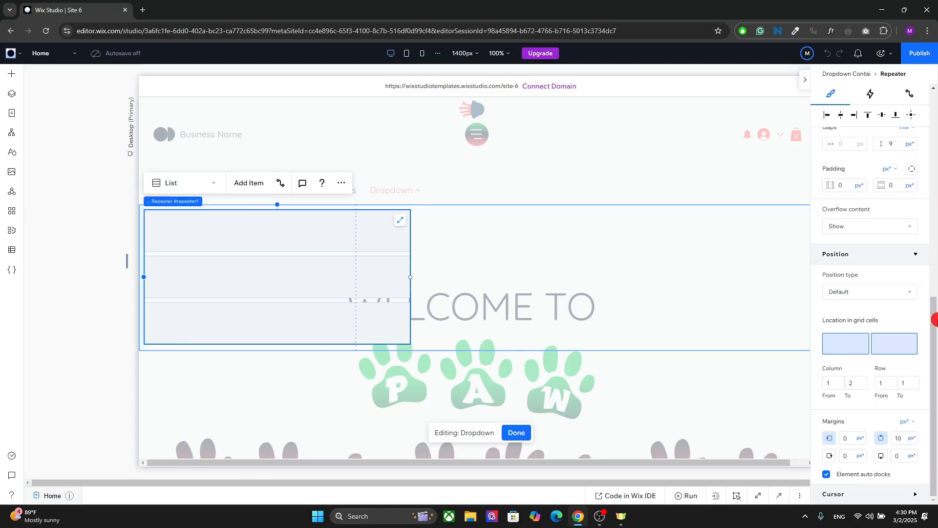
pyautogui.click(399, 222)
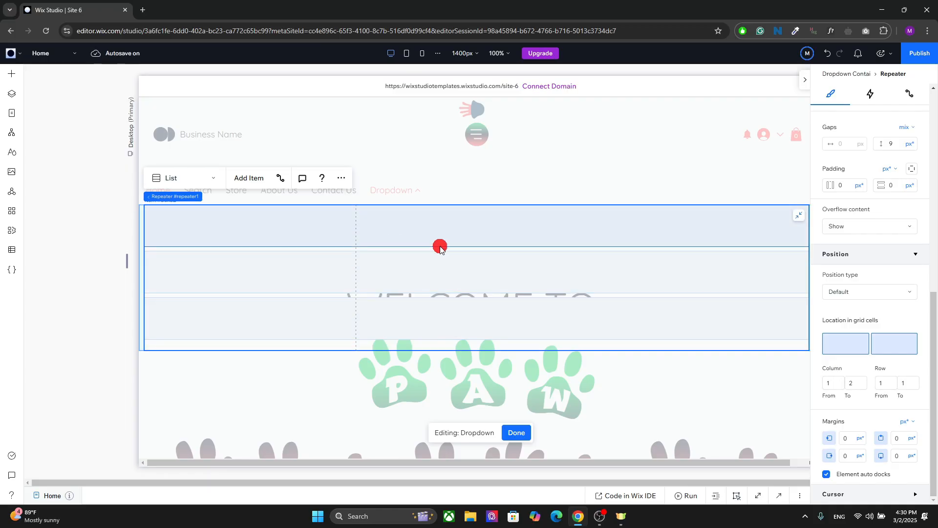
pyautogui.click(799, 215)
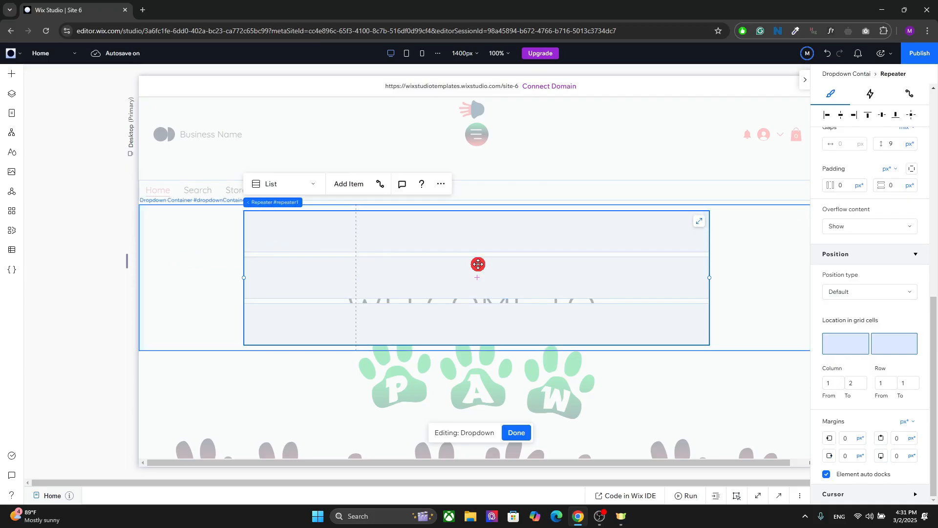
pyautogui.click(849, 339)
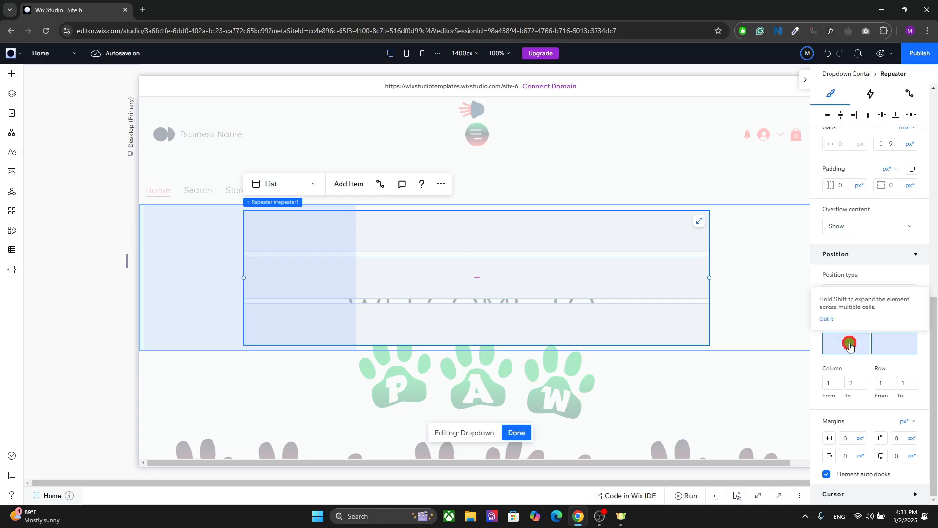
pyautogui.click(850, 344)
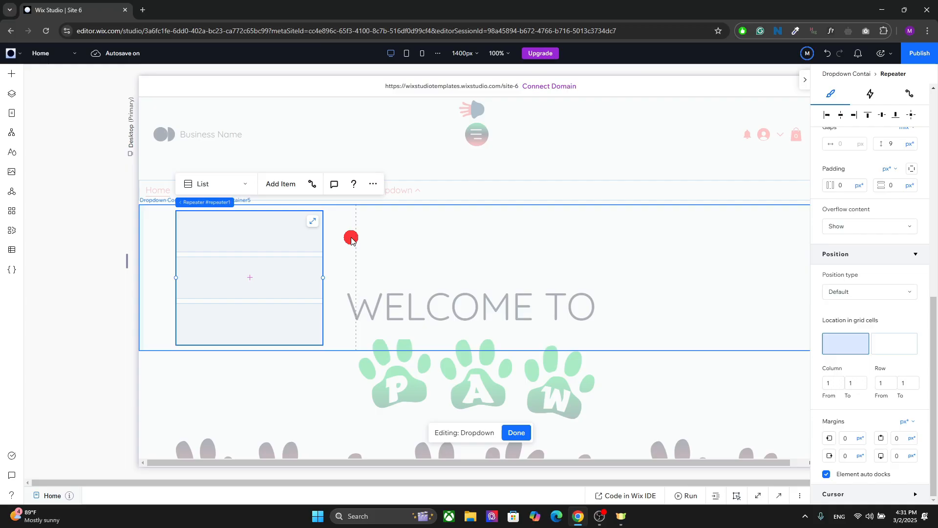
pyautogui.click(311, 223)
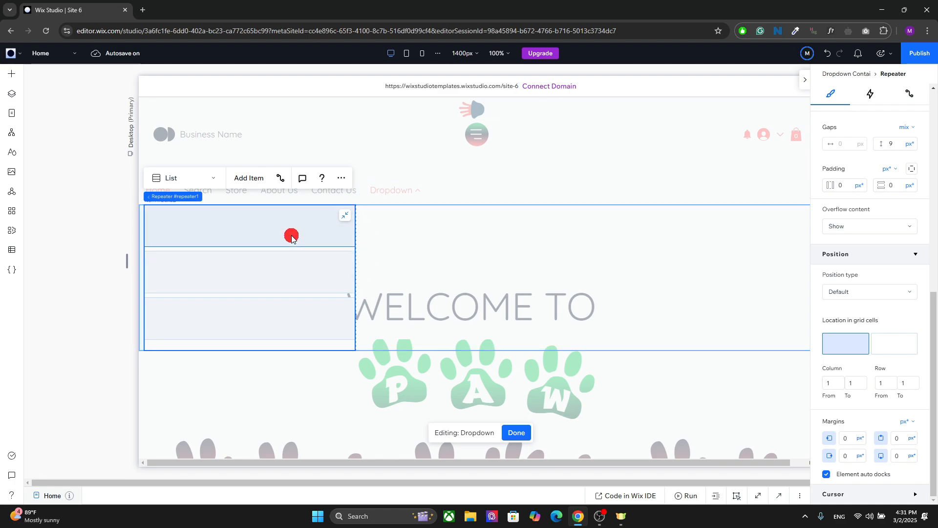
# Add a three-card repeater to the second column of the dropdown container and stretch it to fill that grid cell
pyautogui.click(13, 76)
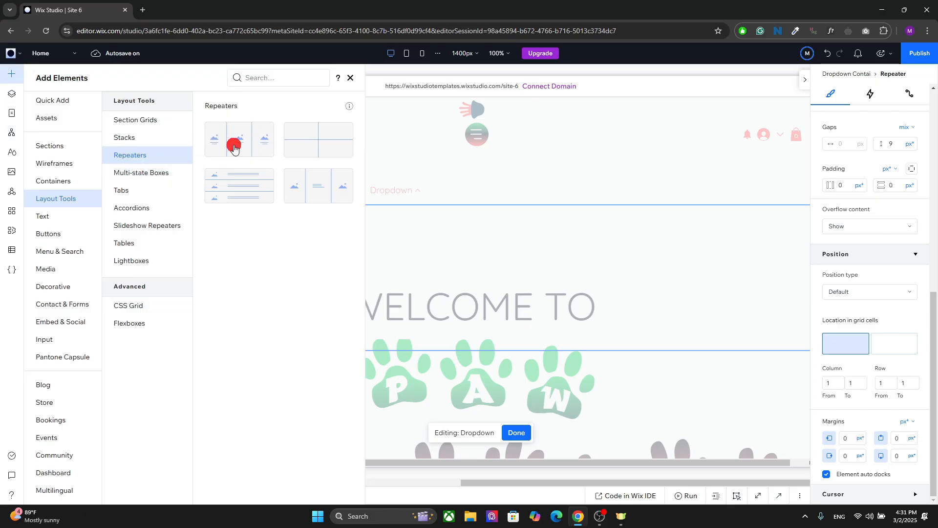
pyautogui.moveTo(233, 145); pyautogui.dragTo(543, 268)
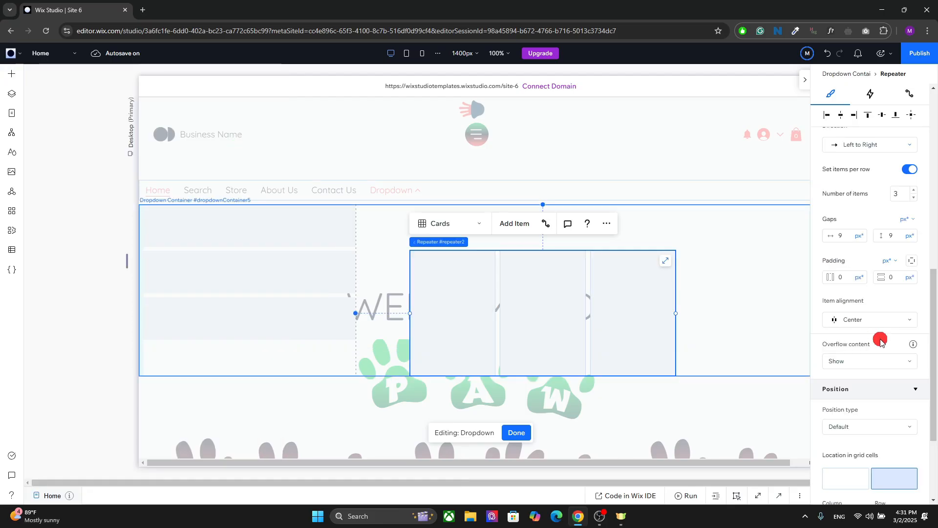
pyautogui.moveTo(932, 357); pyautogui.dragTo(933, 431)
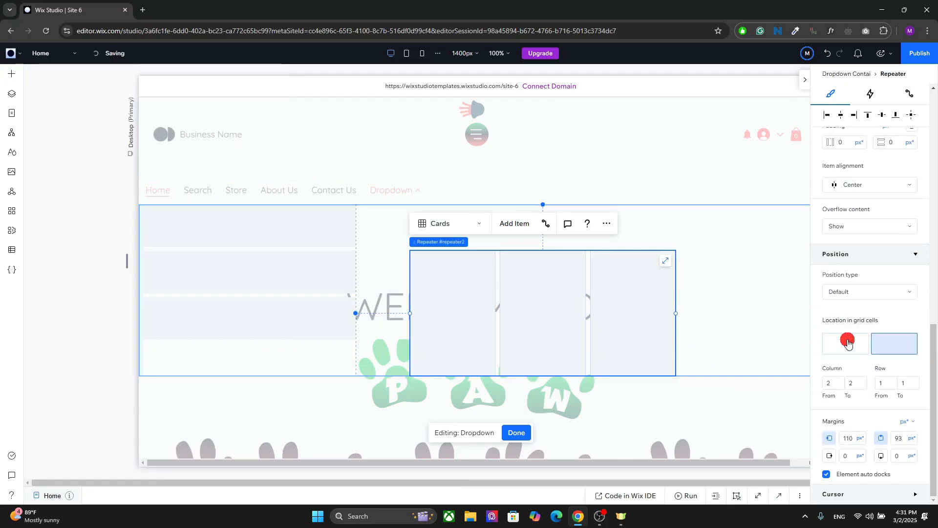
pyautogui.click(897, 338)
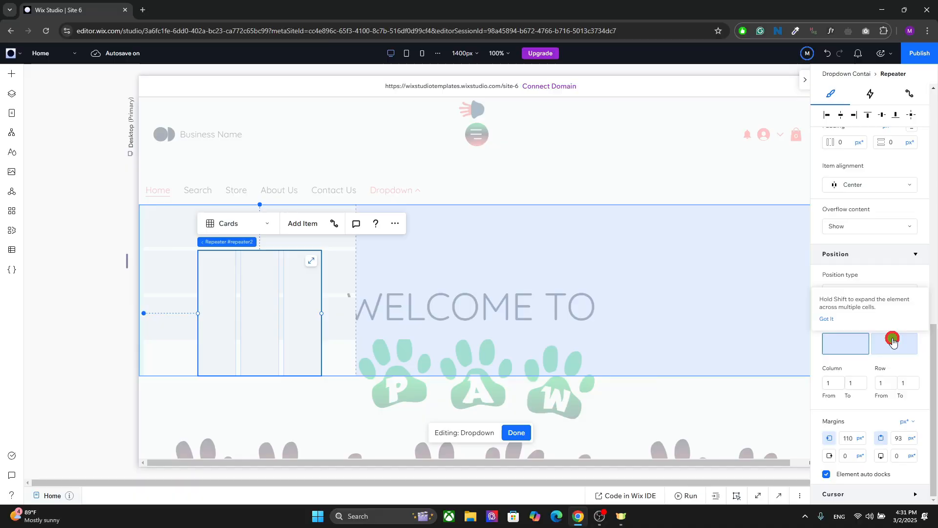
pyautogui.click(893, 341)
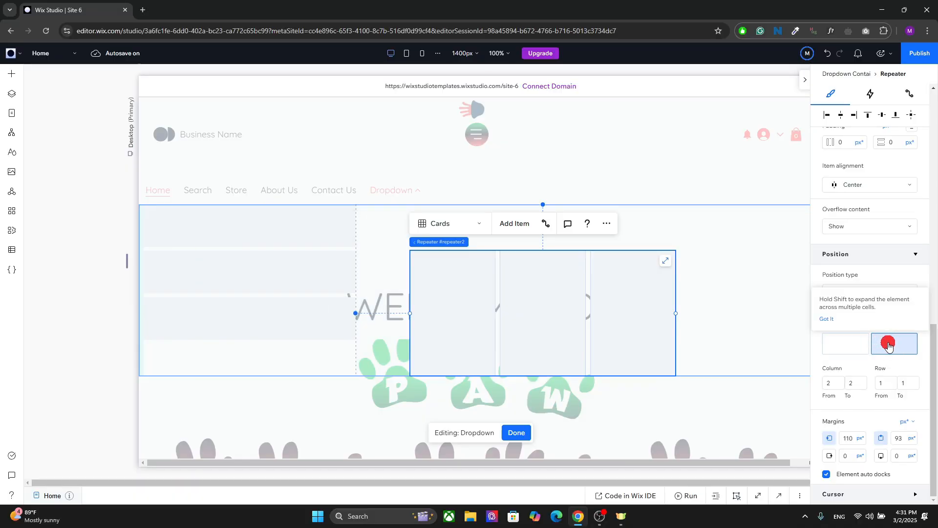
pyautogui.click(667, 261)
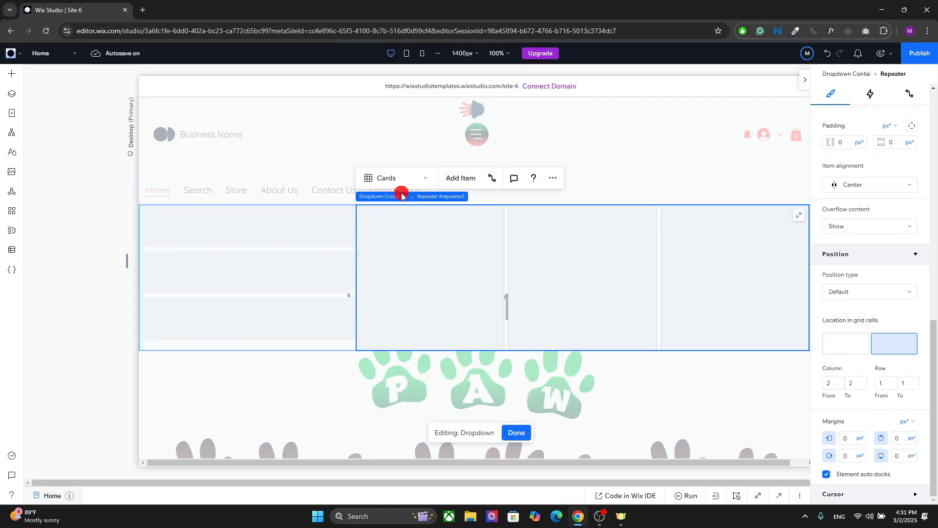
# Set the dropdown container's horizontal gap between columns to 10 px
pyautogui.click(387, 196)
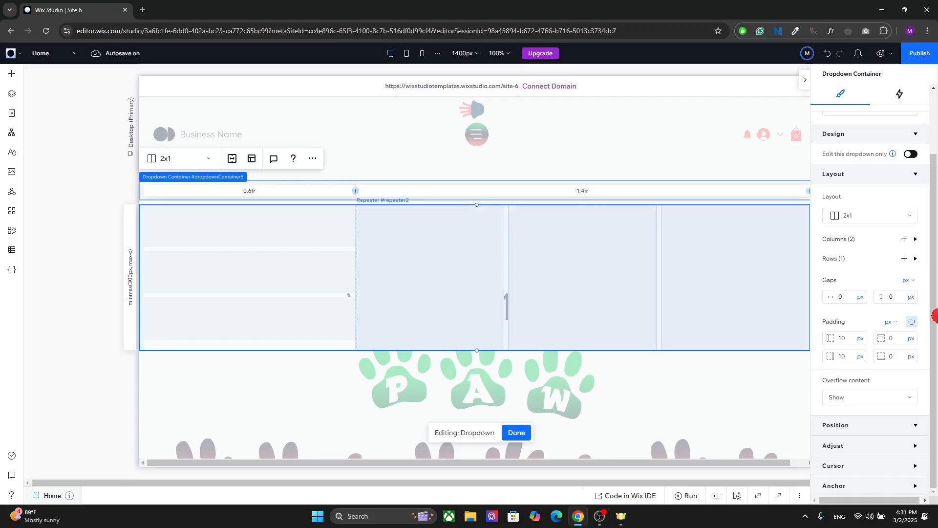
pyautogui.click(845, 294)
pyautogui.write('1')
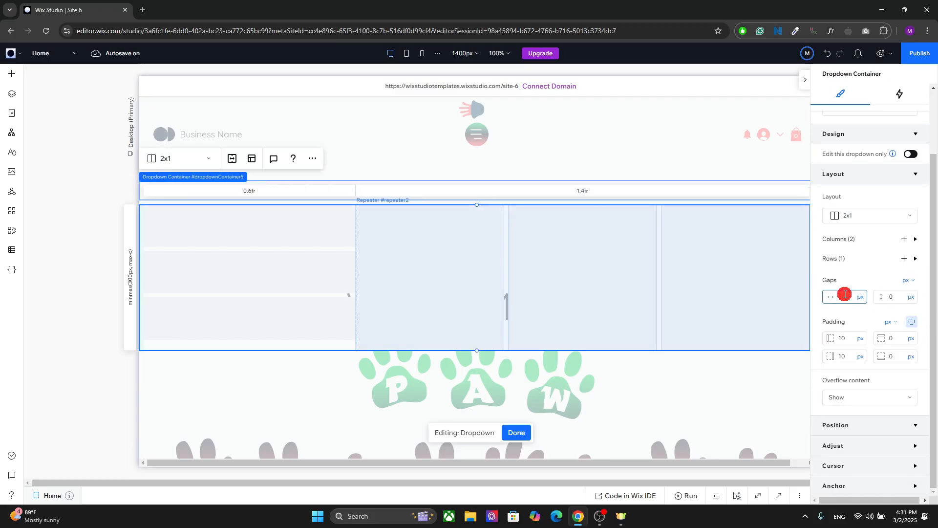
pyautogui.write('0')
pyautogui.press('Return')
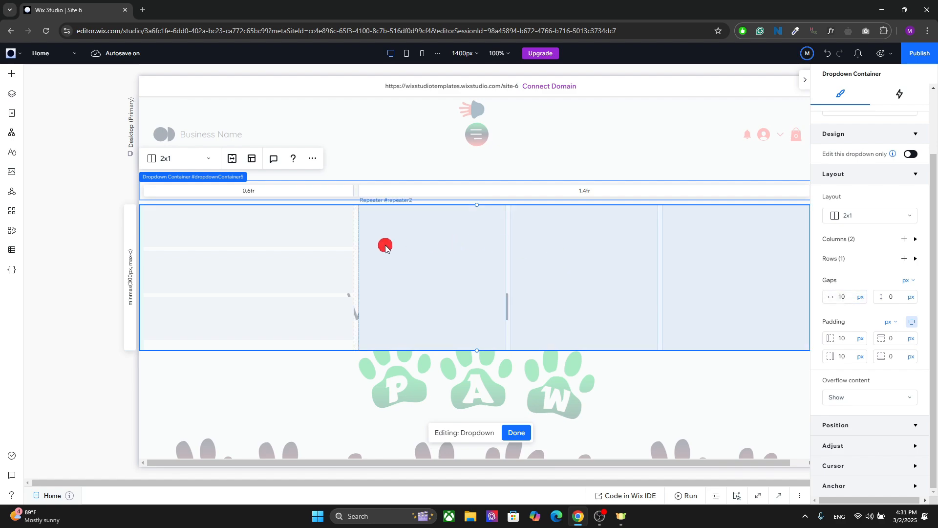
# Add a Heading 4 text element inside the first item of the list repeater
pyautogui.click(329, 250)
pyautogui.click(299, 240)
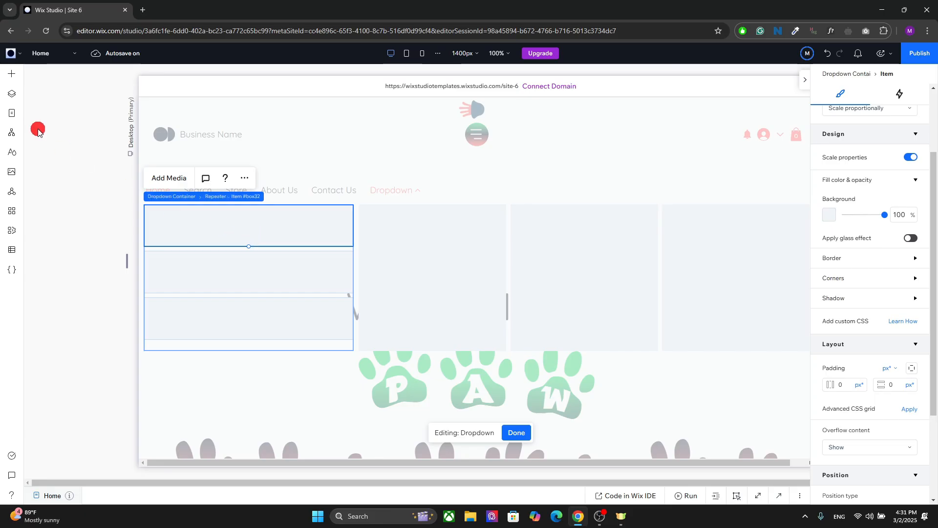
pyautogui.click(15, 79)
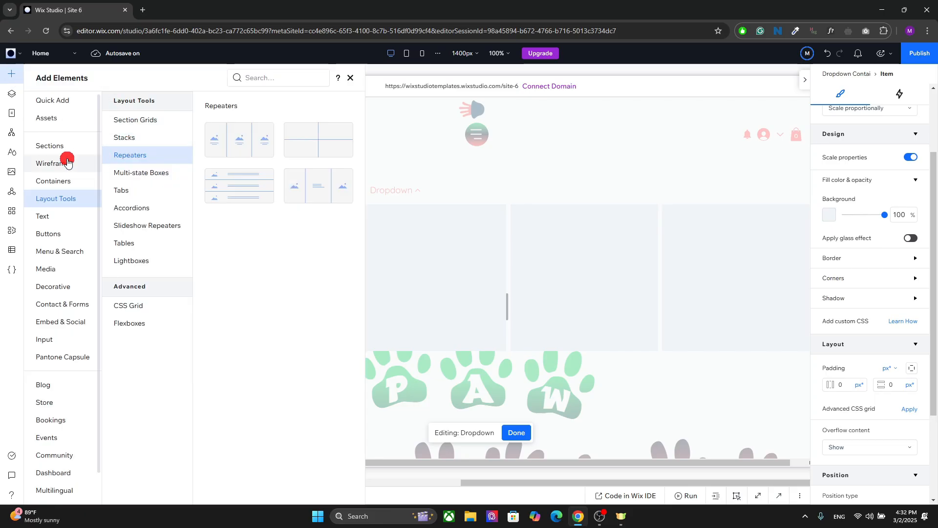
pyautogui.click(44, 215)
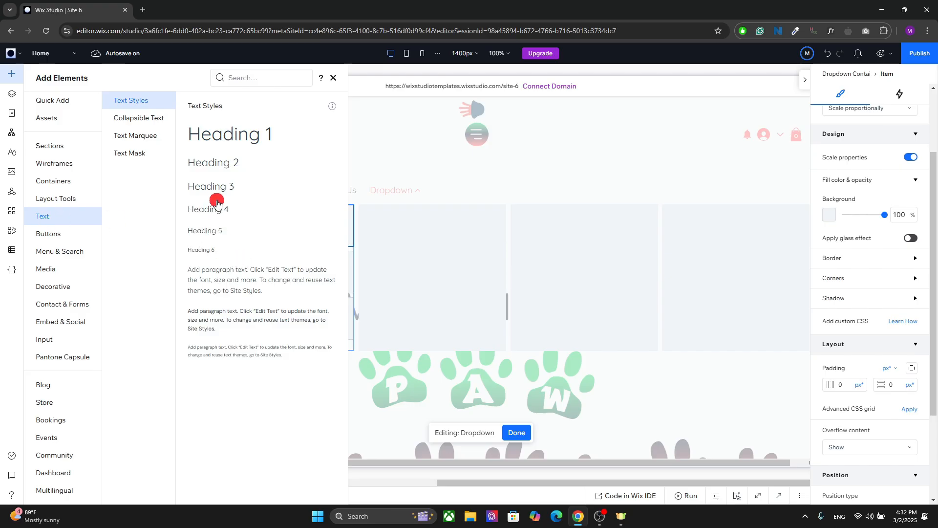
pyautogui.moveTo(209, 211); pyautogui.dragTo(210, 234)
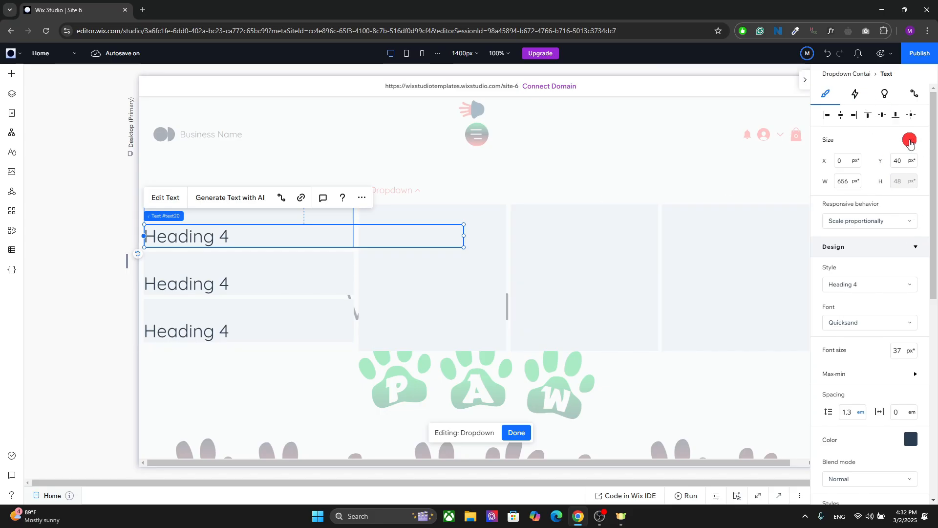
# Turn on advanced size settings for the heading, set its width to 100%, and center it vertically in its item
pyautogui.click(910, 140)
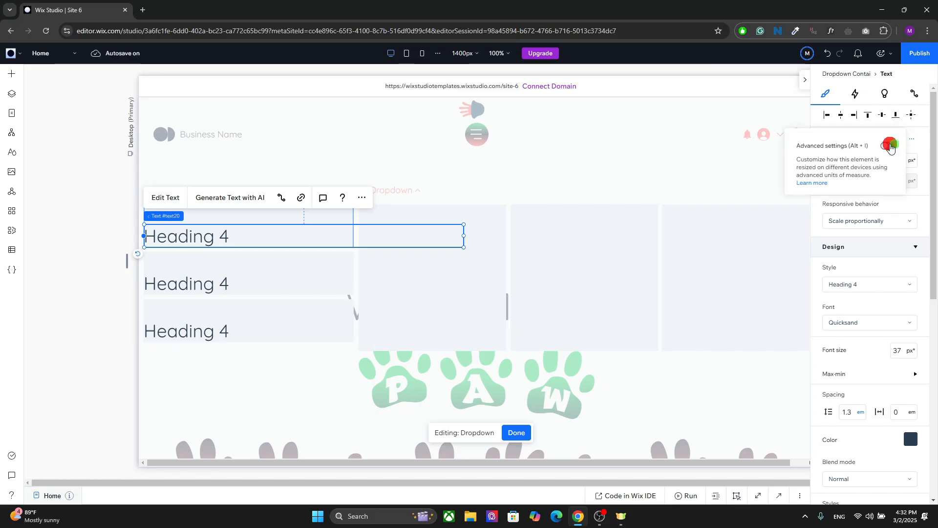
pyautogui.click(891, 146)
pyautogui.click(856, 165)
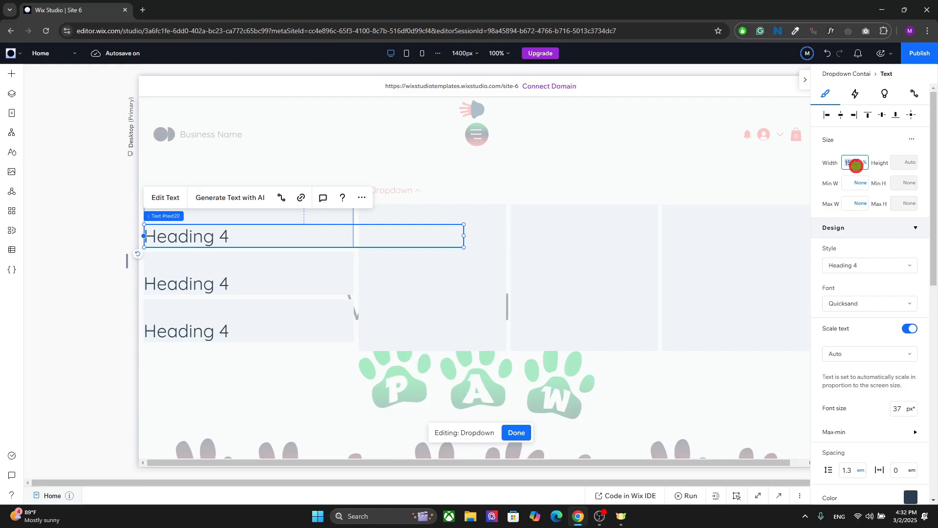
pyautogui.write('100')
pyautogui.press('Return')
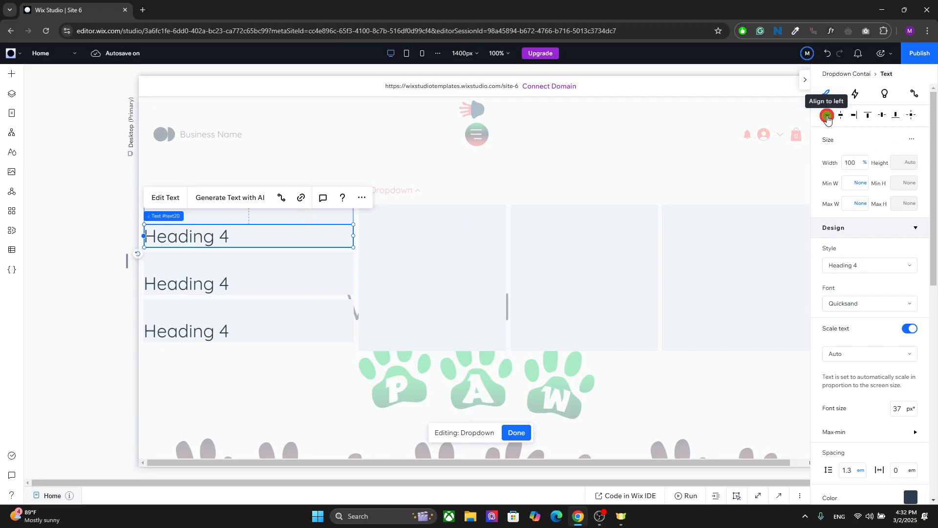
pyautogui.click(882, 116)
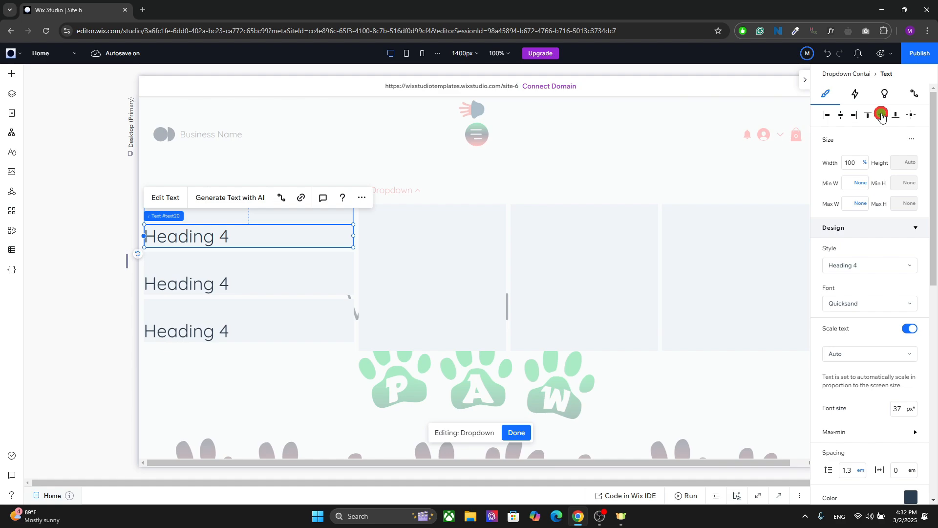
# Set the heading's font size to 32 px and move it slightly up within the repeater item
pyautogui.moveTo(935, 210); pyautogui.dragTo(936, 332)
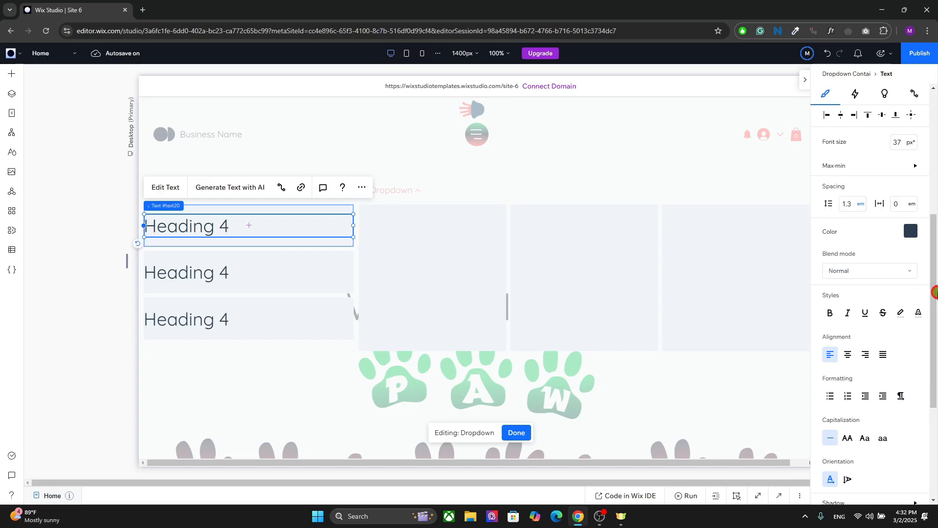
pyautogui.click(895, 142)
pyautogui.press('Return')
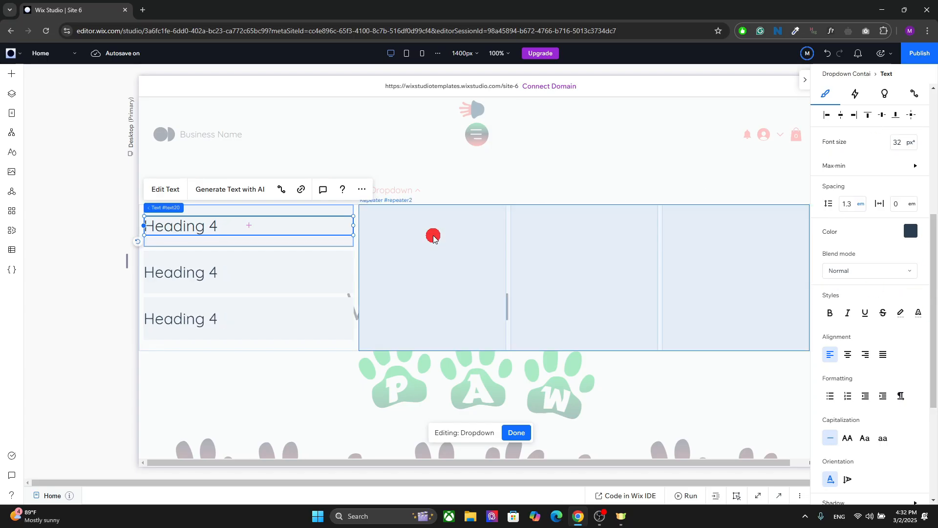
pyautogui.moveTo(282, 223); pyautogui.dragTo(281, 215)
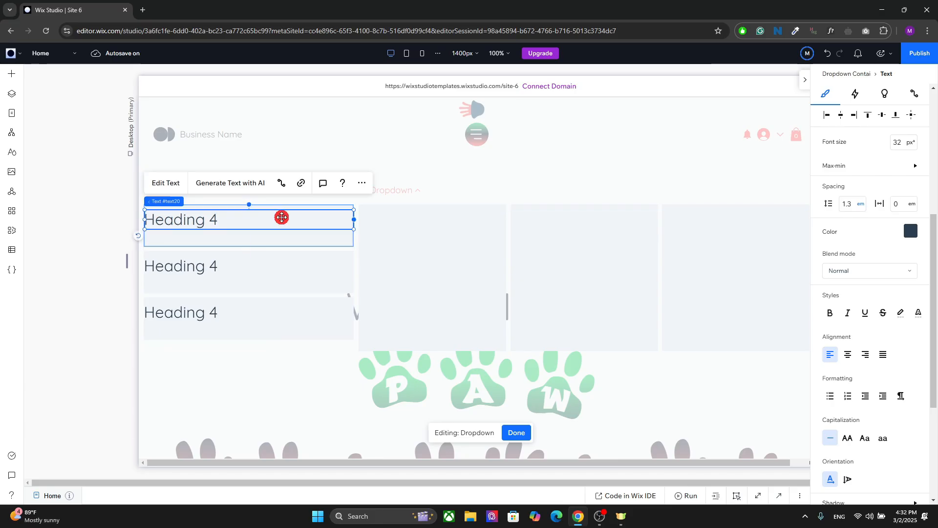
# Add a second Heading 4 text below the heading in the first list item, restyled as Paragraph 1 with Hug responsive behavior
pyautogui.click(12, 72)
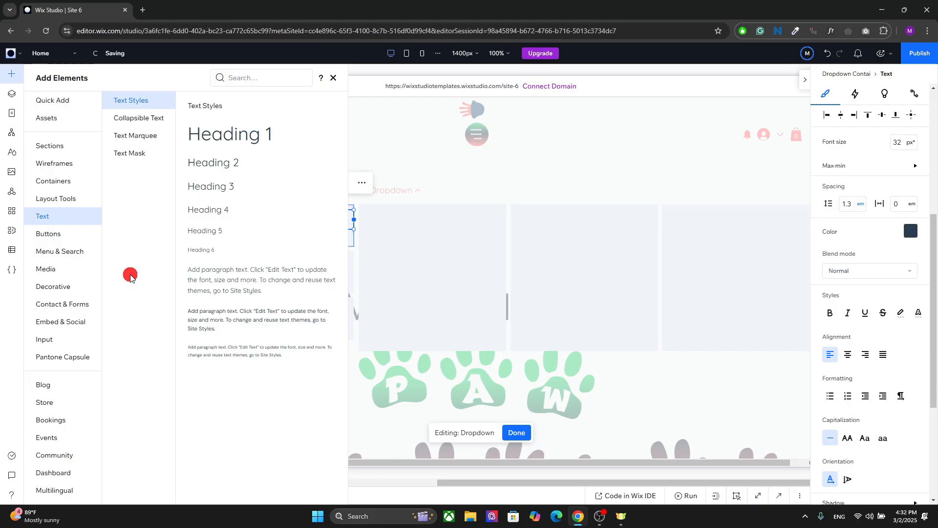
pyautogui.moveTo(220, 210); pyautogui.dragTo(259, 235)
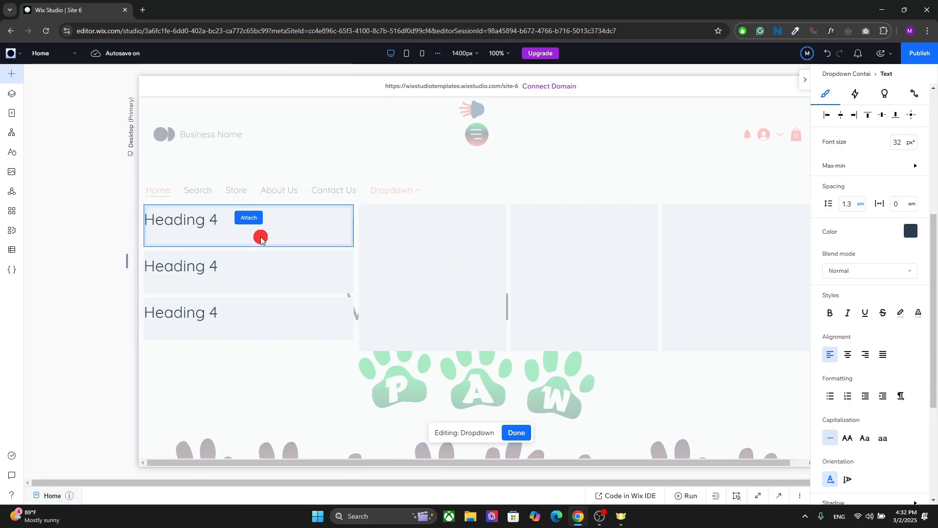
pyautogui.click(867, 286)
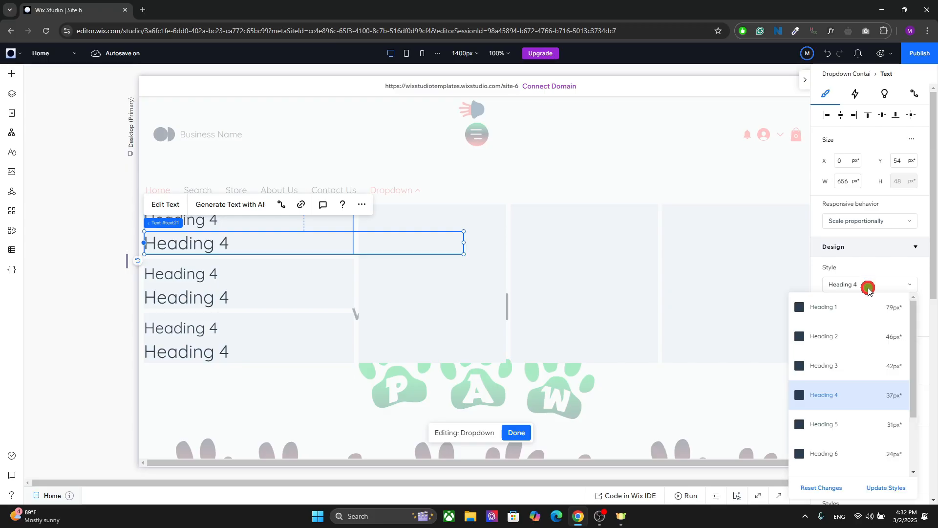
pyautogui.moveTo(916, 399); pyautogui.dragTo(916, 482)
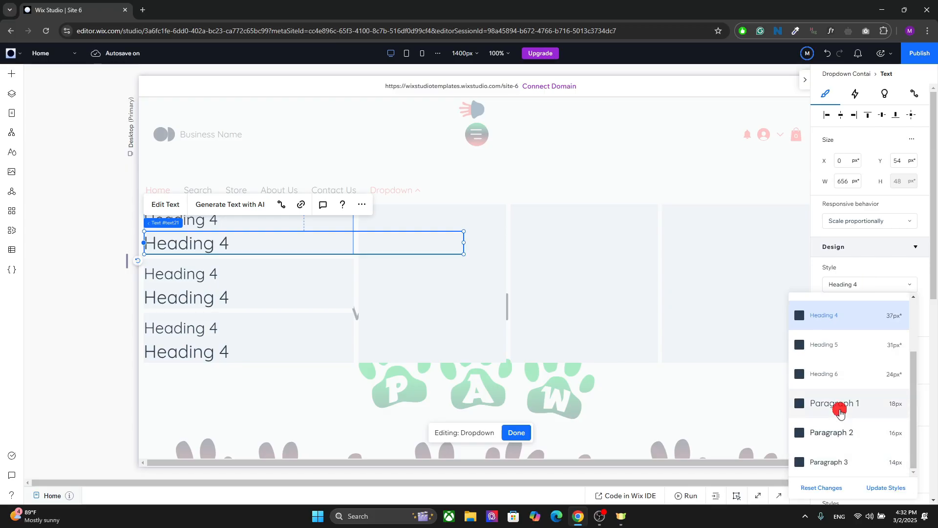
pyautogui.click(840, 409)
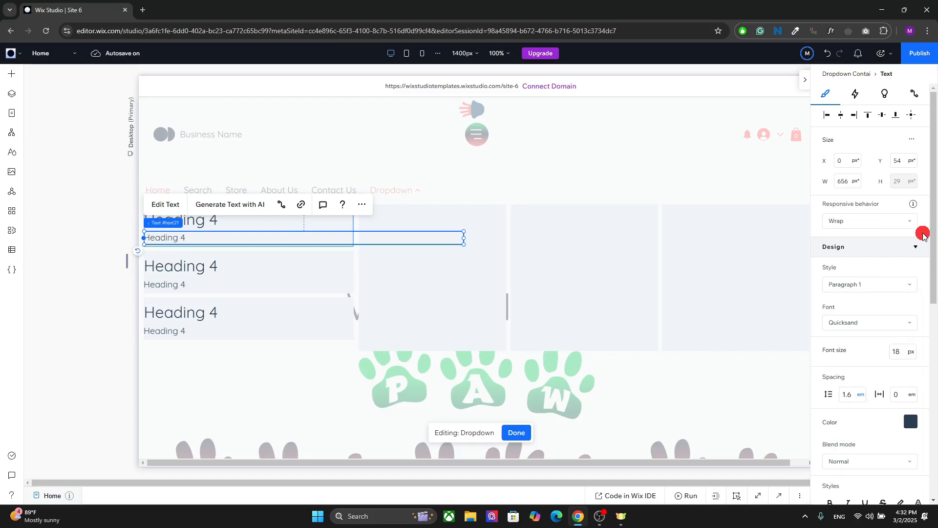
pyautogui.click(883, 223)
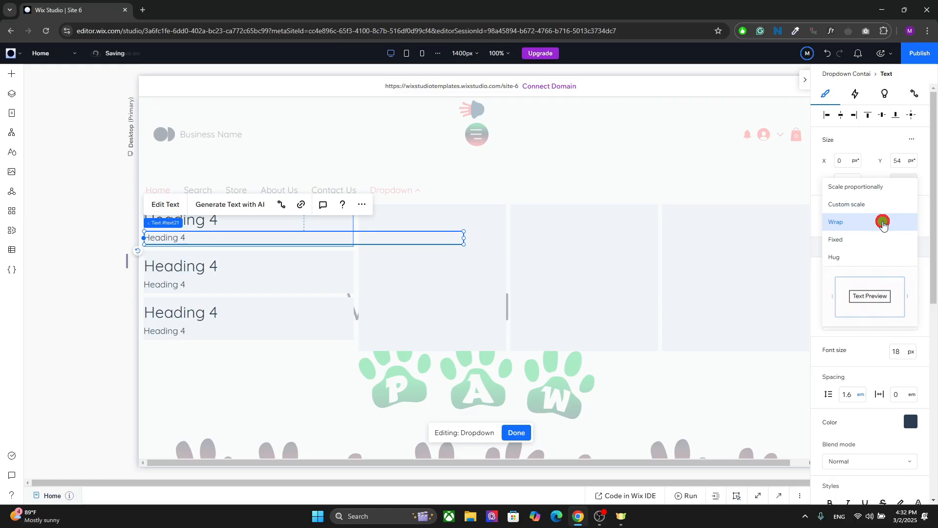
pyautogui.click(849, 256)
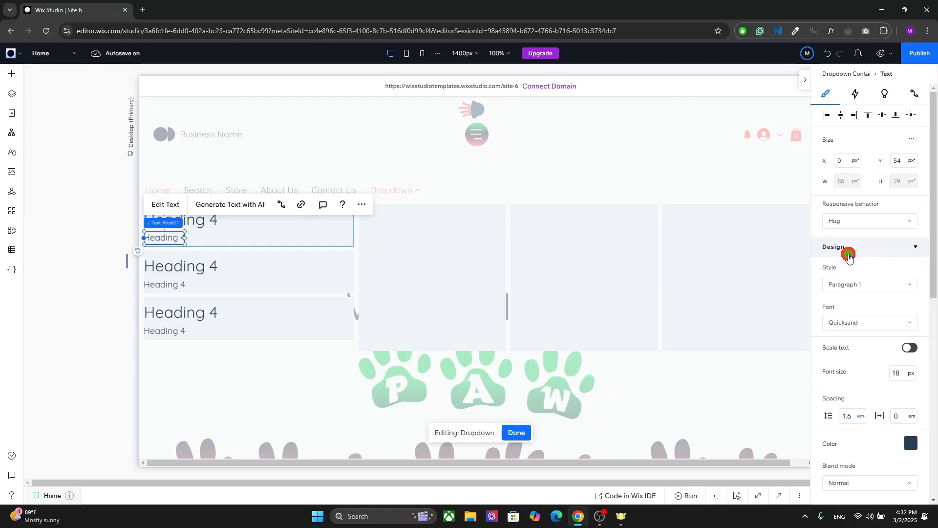
# Stack the heading and the paragraph text vertically with 5 px item spacing, and center the stack within its repeater item
pyautogui.click(272, 223)
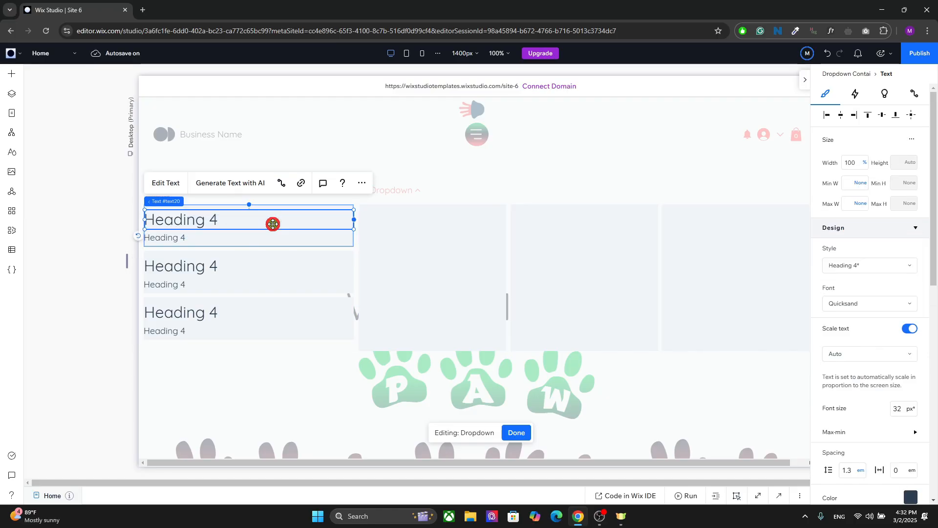
pyautogui.keyDown('shift'); pyautogui.click(167, 240); pyautogui.keyUp('shift')
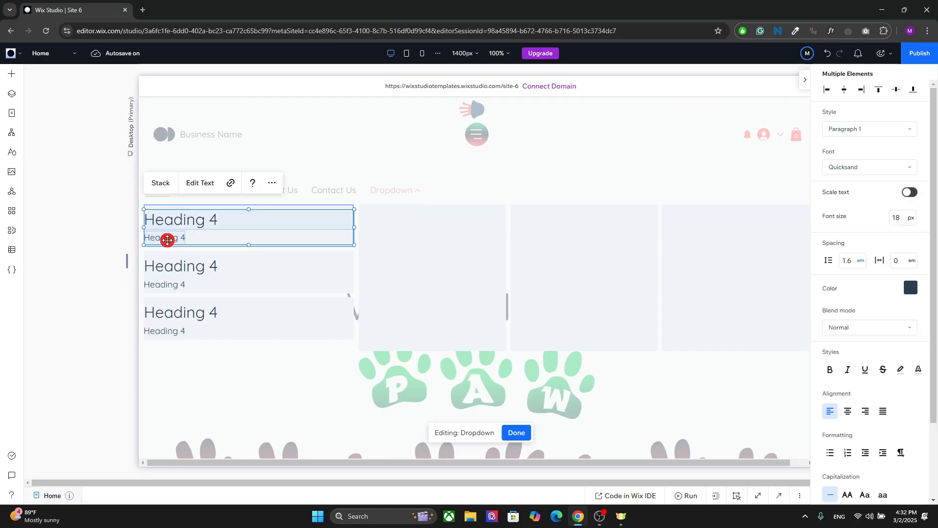
pyautogui.click(162, 184)
pyautogui.moveTo(934, 310); pyautogui.dragTo(923, 399)
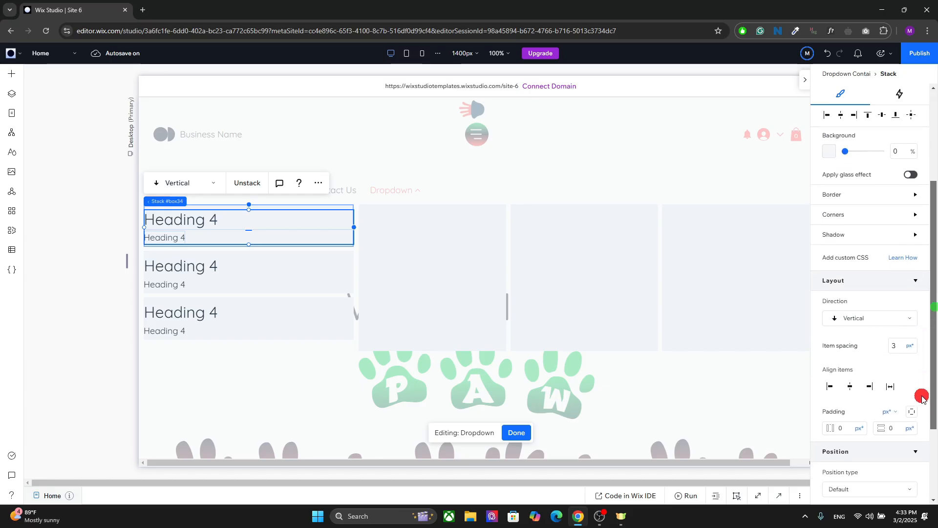
pyautogui.click(894, 347)
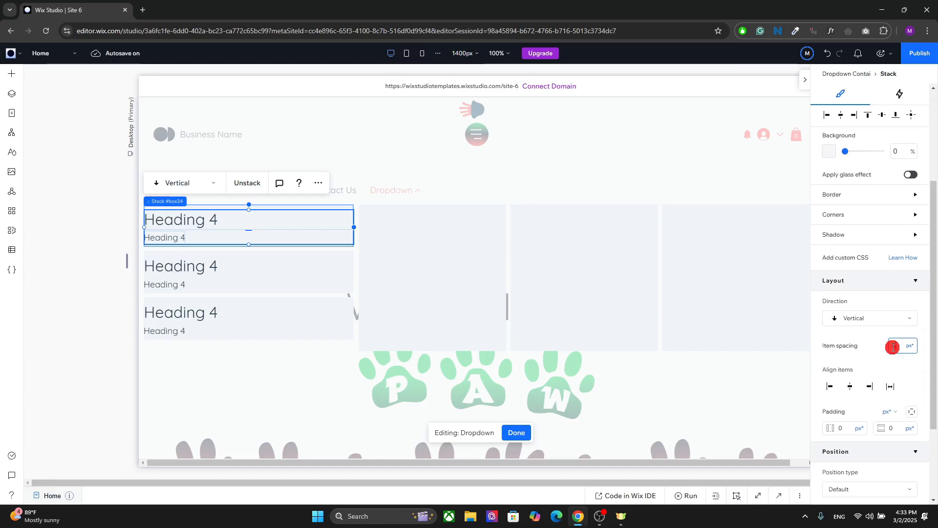
pyautogui.write('5')
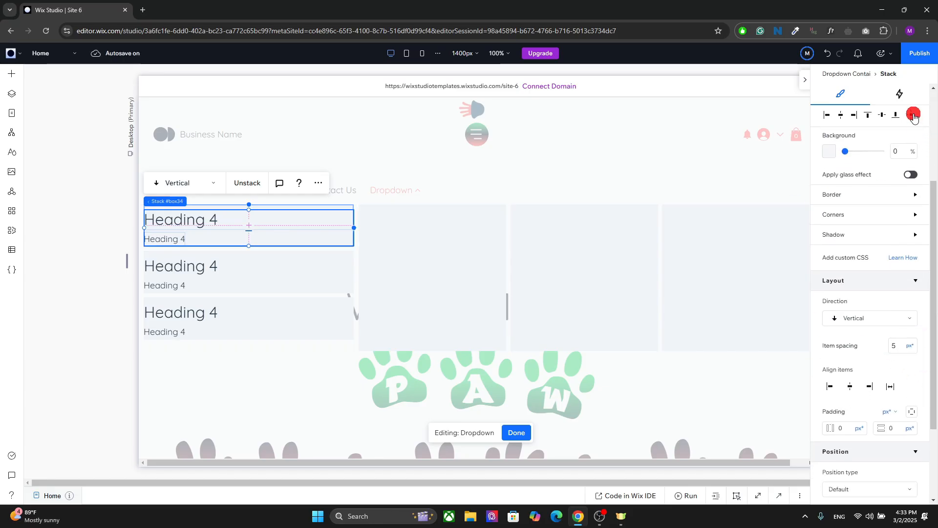
pyautogui.click(914, 114)
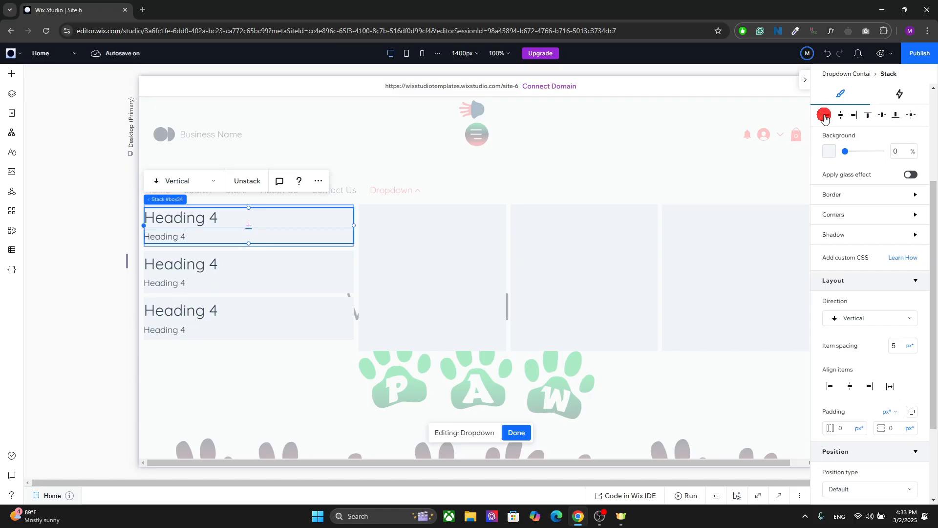
# Change the headings of the three list items to BUY CATS, BUY DOGS and BUY FISH, in that order
pyautogui.click(199, 214)
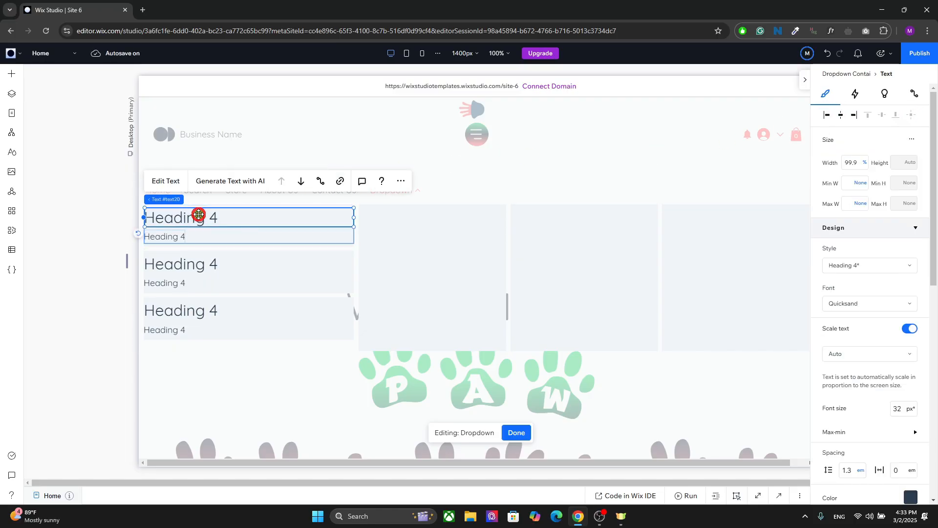
pyautogui.doubleClick(199, 214)
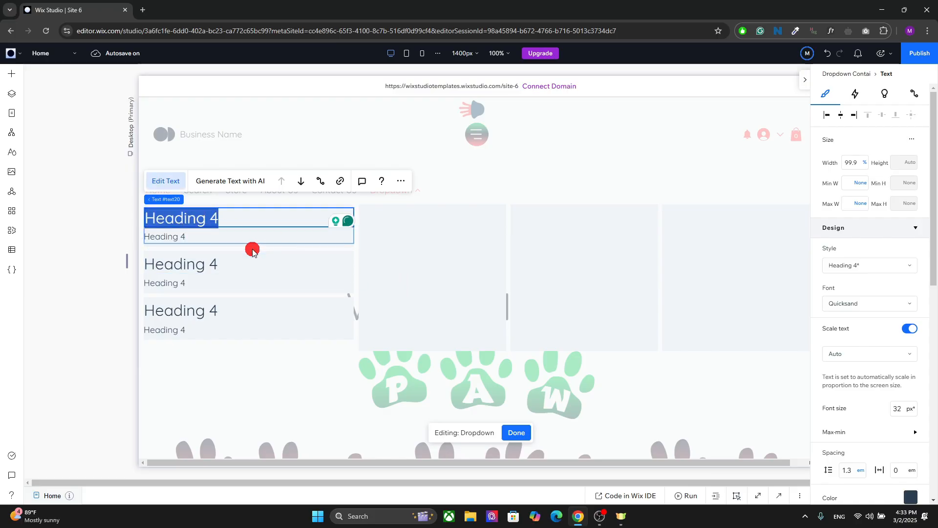
pyautogui.write('C')
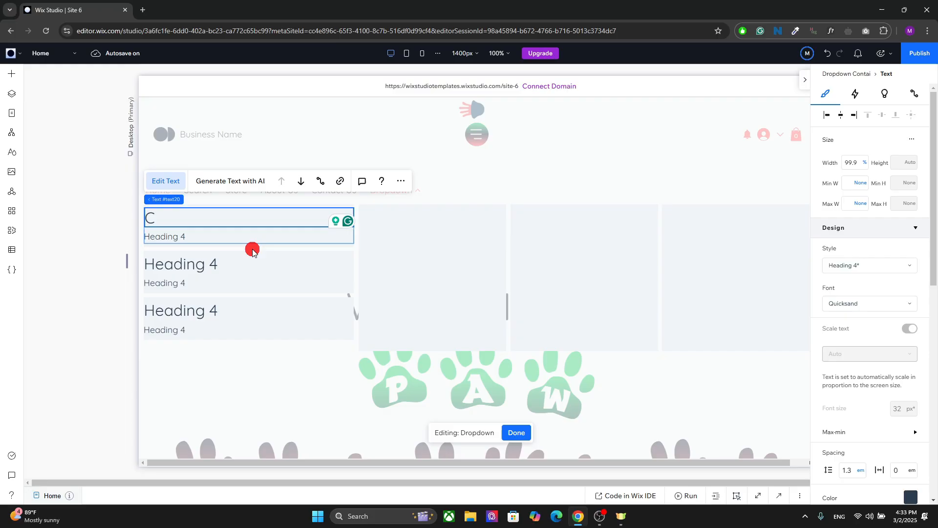
pyautogui.press('BackSpace')
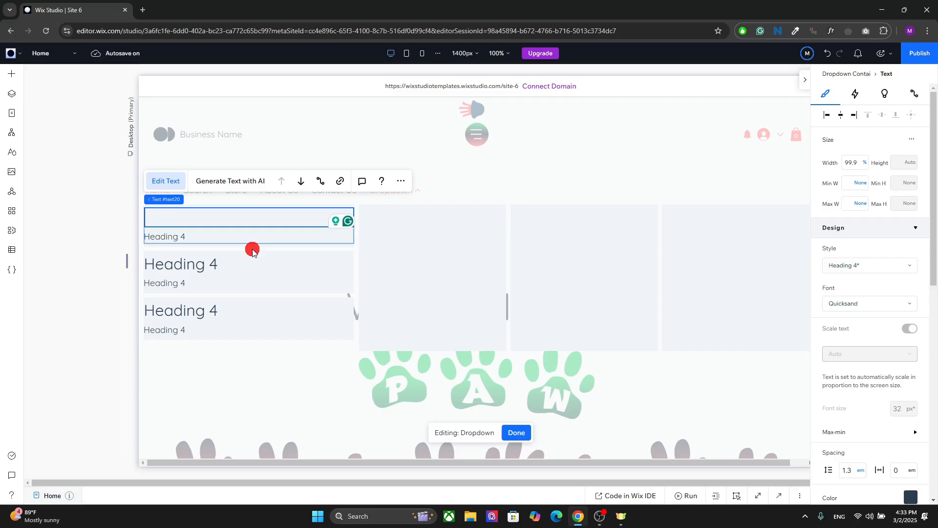
pyautogui.write('BUY CATS')
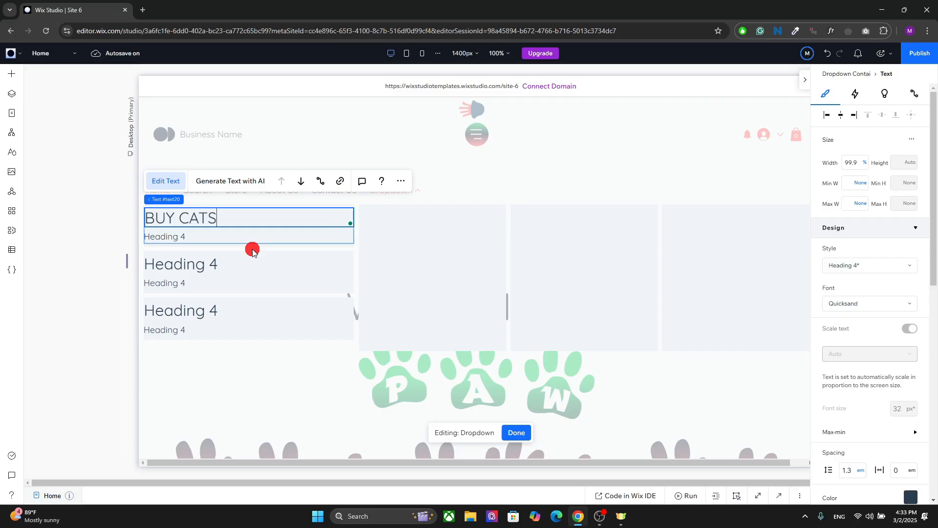
pyautogui.doubleClick(204, 264)
pyautogui.write('BUY DOGS')
pyautogui.doubleClick(196, 308)
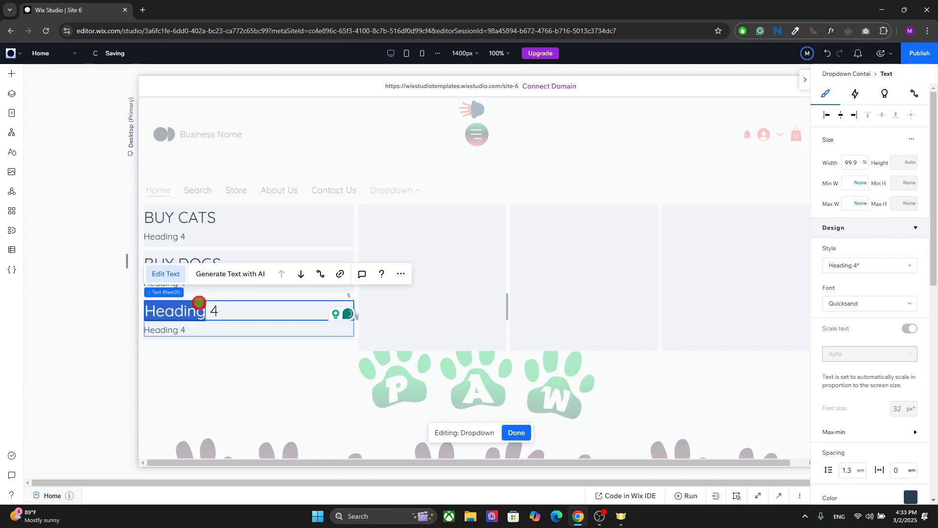
pyautogui.write('BUY FISH')
# Duplicate the BUY FISH list item and change the new item's heading to BUY PET FOOD
pyautogui.click(233, 329)
pyautogui.hotkey('ctrl', 'd')
pyautogui.doubleClick(182, 356)
pyautogui.write('BUY PET FOOD')
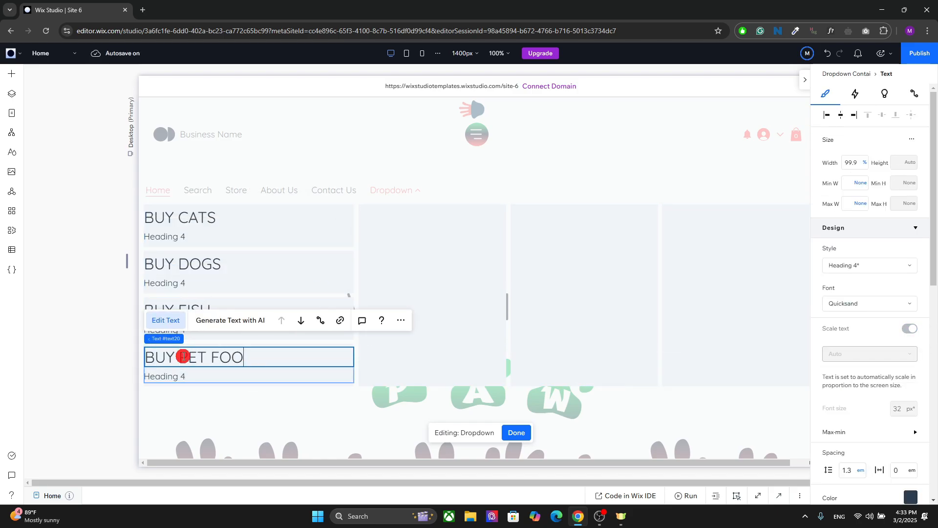
pyautogui.doubleClick(171, 235)
pyautogui.press('BackSpace')
pyautogui.press('c')
pyautogui.click(170, 234)
pyautogui.click(15, 473)
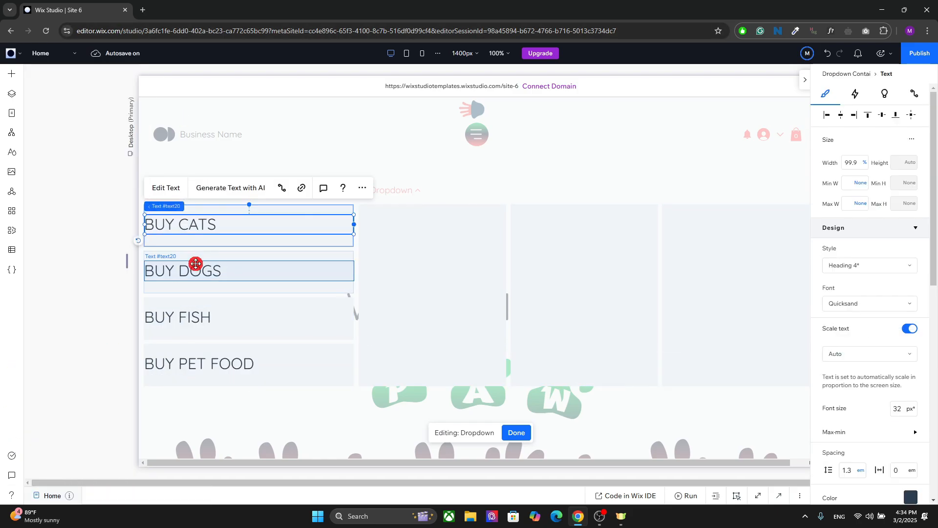
pyautogui.click(195, 265)
pyautogui.hotkey('ctrl', 'z')
# Replace the paragraph text under each of the four list headings with Explore
pyautogui.doubleClick(176, 235)
pyautogui.write('Explore')
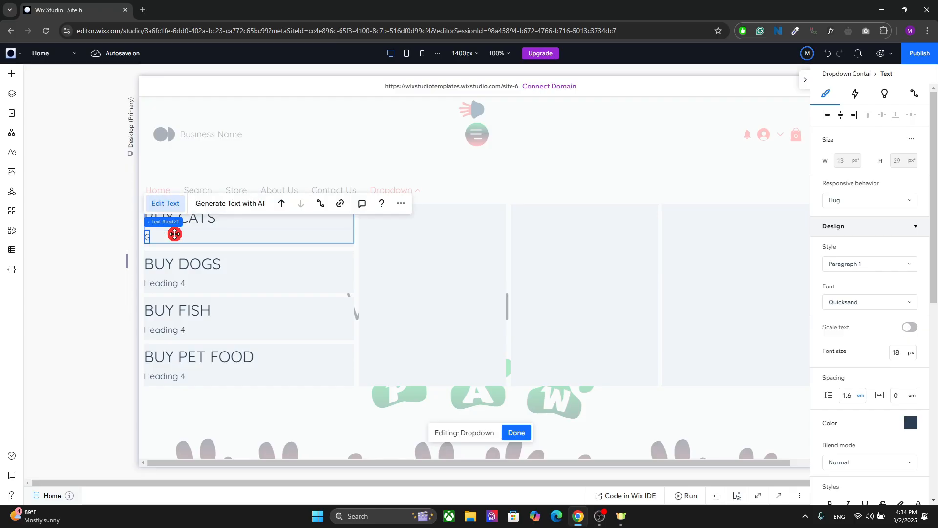
pyautogui.doubleClick(174, 282)
pyautogui.write('Explore')
pyautogui.doubleClick(167, 329)
pyautogui.write('Explore')
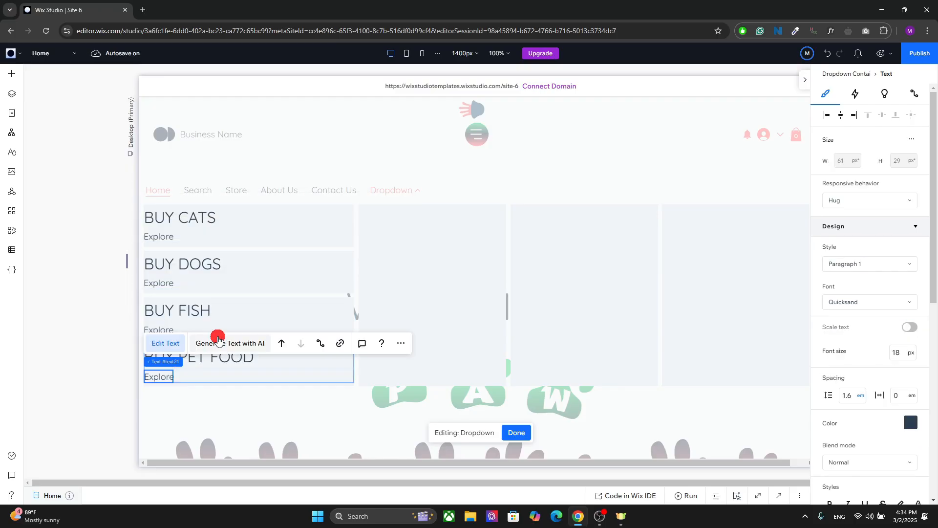
# Set the background fill of the list repeater's items to white (#FFFFFF)
pyautogui.doubleClick(237, 300)
pyautogui.doubleClick(300, 211)
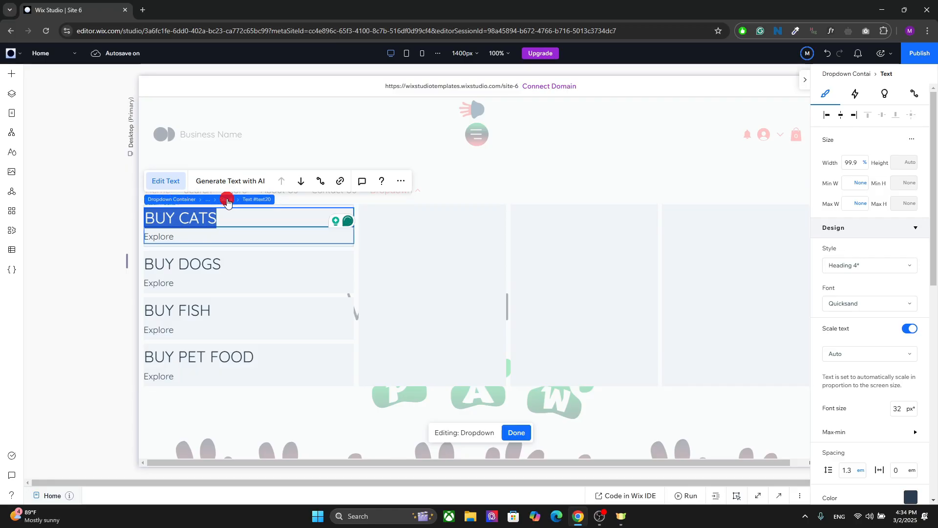
pyautogui.doubleClick(266, 261)
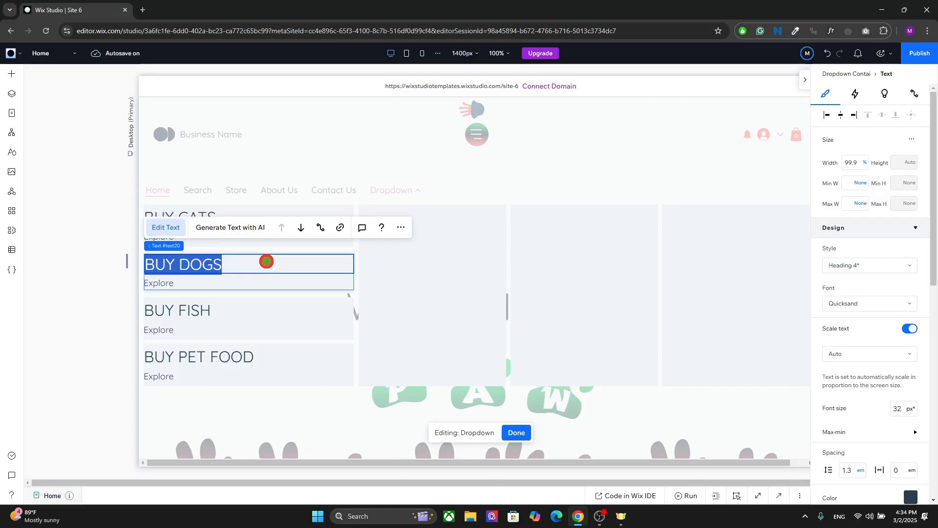
pyautogui.click(174, 246)
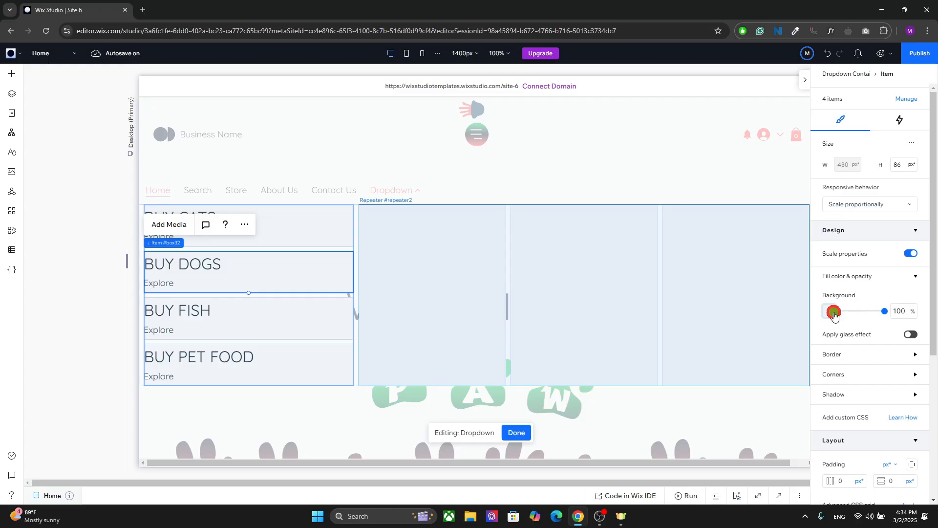
pyautogui.click(834, 312)
pyautogui.click(854, 461)
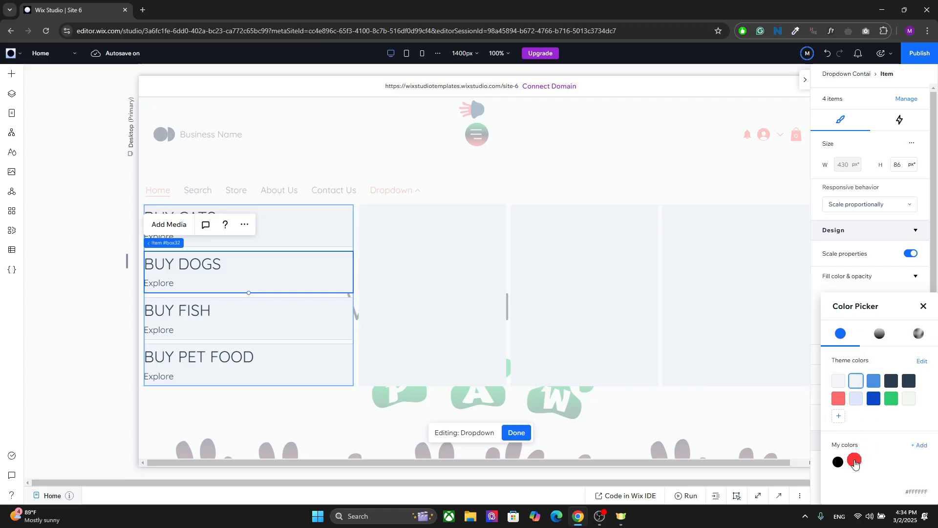
pyautogui.click(203, 248)
# Color the Explore texts with the coral red theme color (#FF6B6B) and make them bold
pyautogui.click(165, 282)
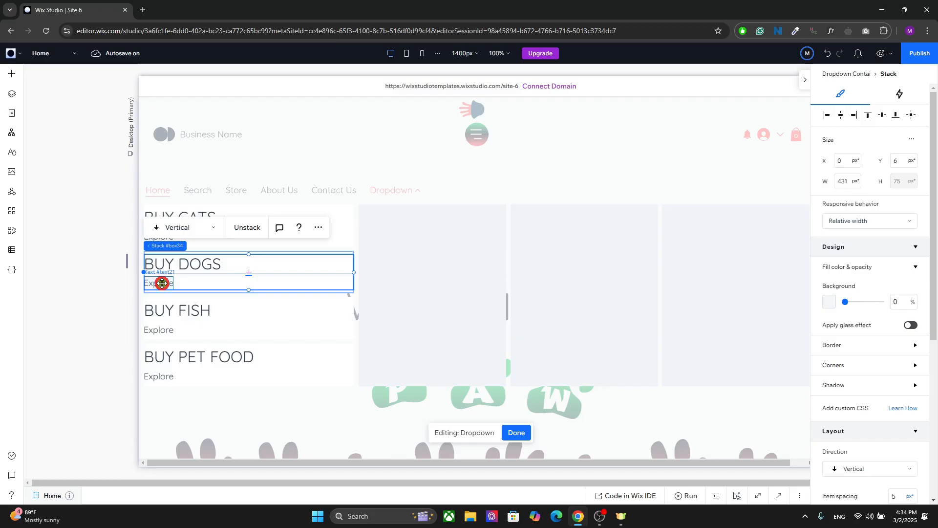
pyautogui.click(162, 283)
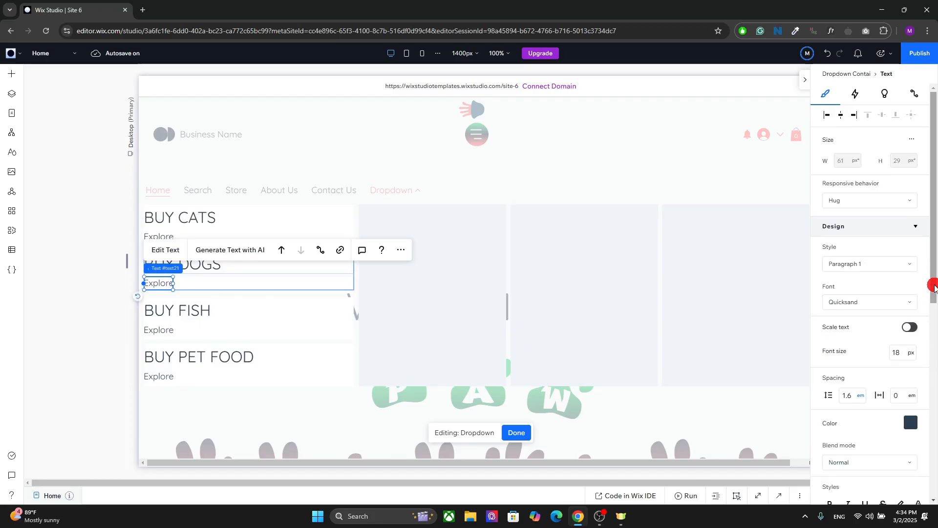
pyautogui.moveTo(934, 288); pyautogui.dragTo(933, 346)
pyautogui.click(915, 301)
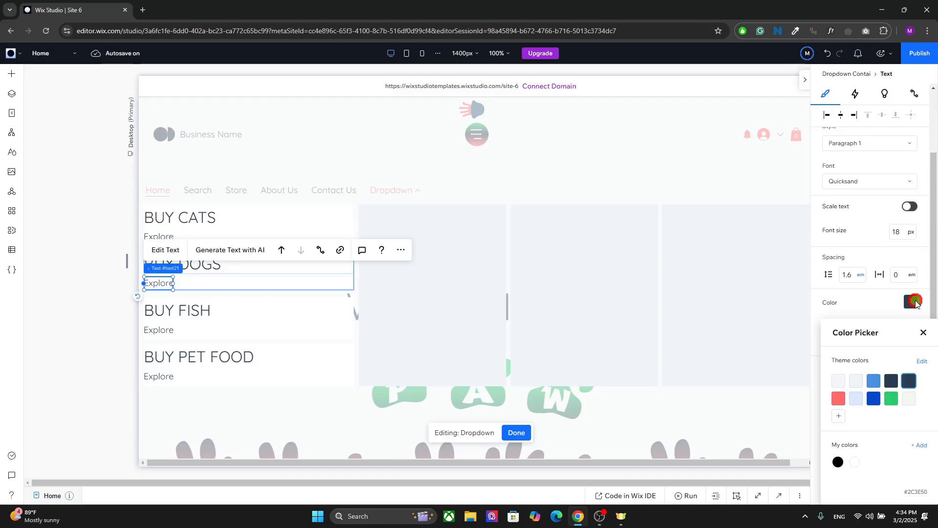
pyautogui.click(839, 399)
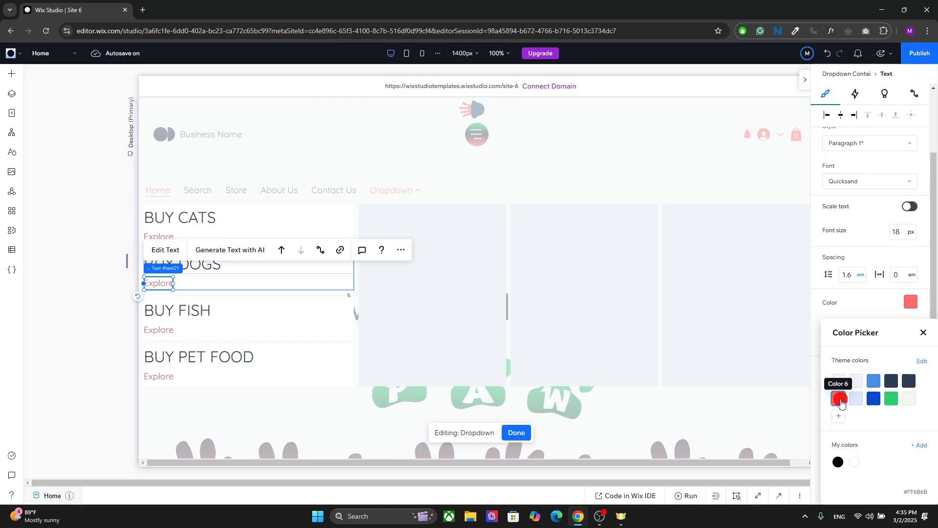
pyautogui.click(924, 332)
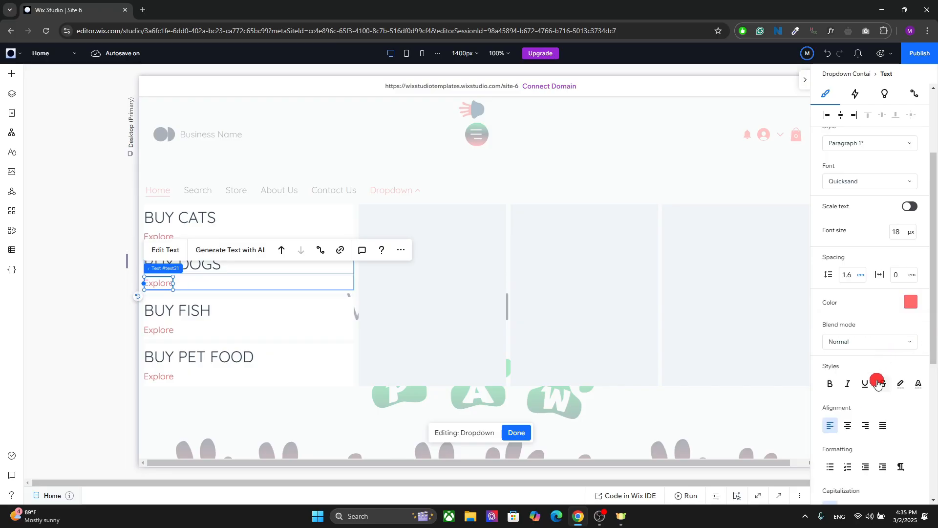
pyautogui.click(831, 385)
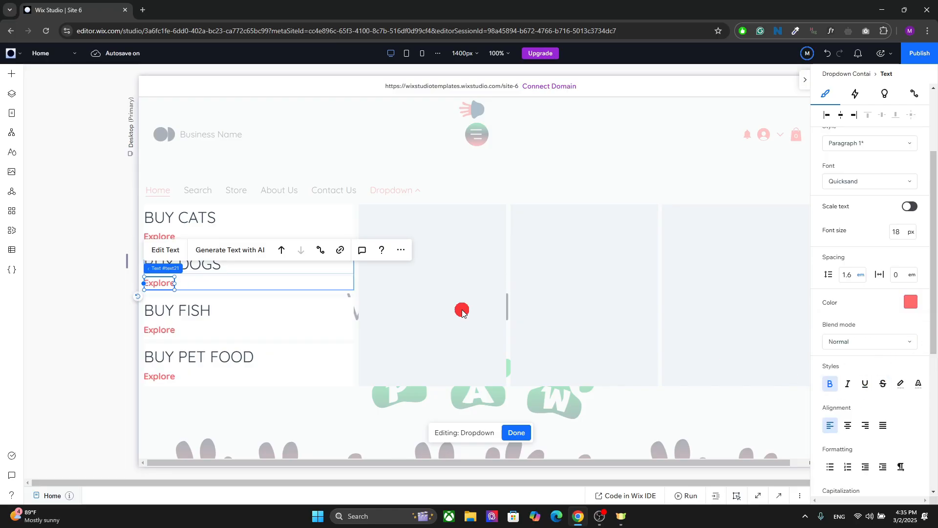
# Set the background fill of the list repeater's items to the coral red theme color
pyautogui.click(228, 226)
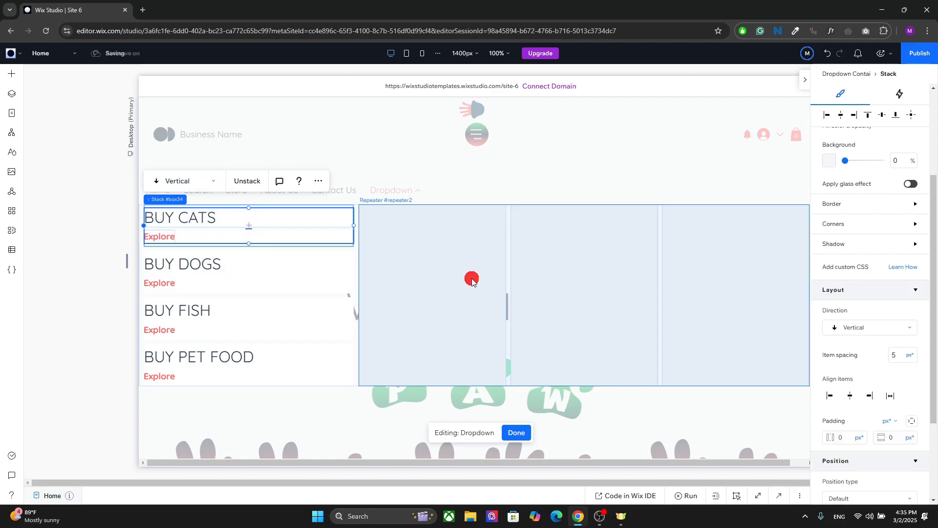
pyautogui.click(421, 254)
pyautogui.click(321, 233)
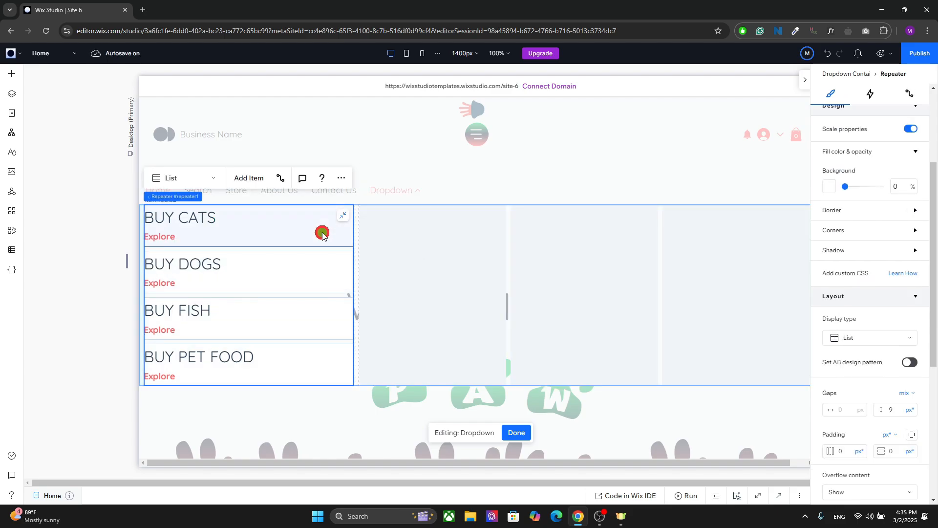
pyautogui.click(322, 234)
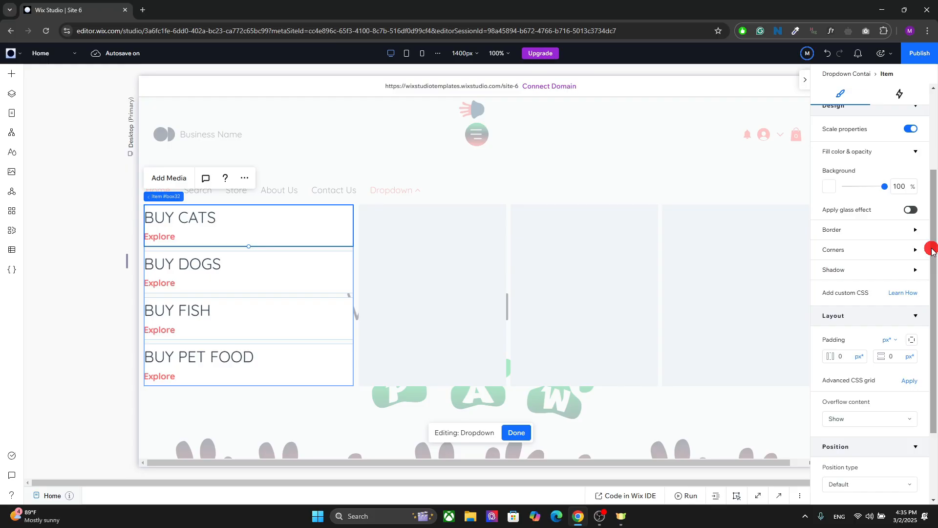
pyautogui.moveTo(933, 248); pyautogui.dragTo(931, 180)
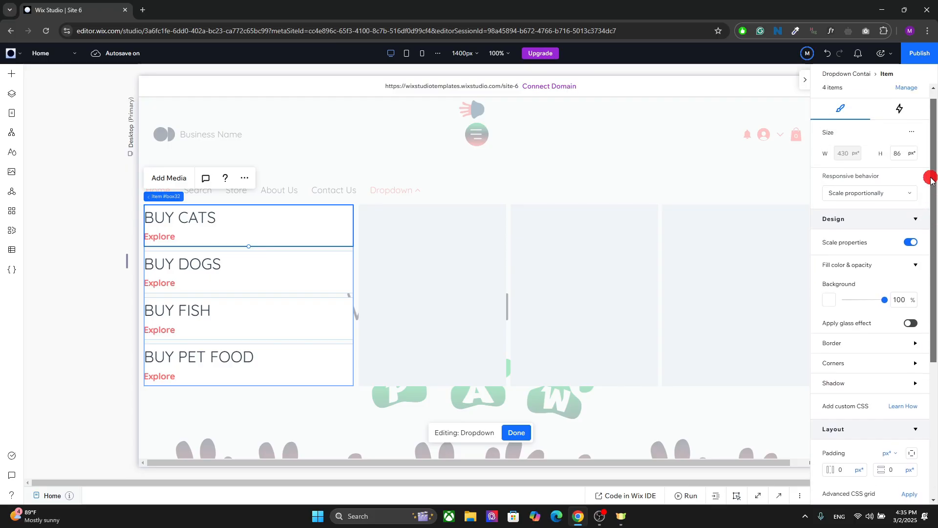
pyautogui.click(829, 300)
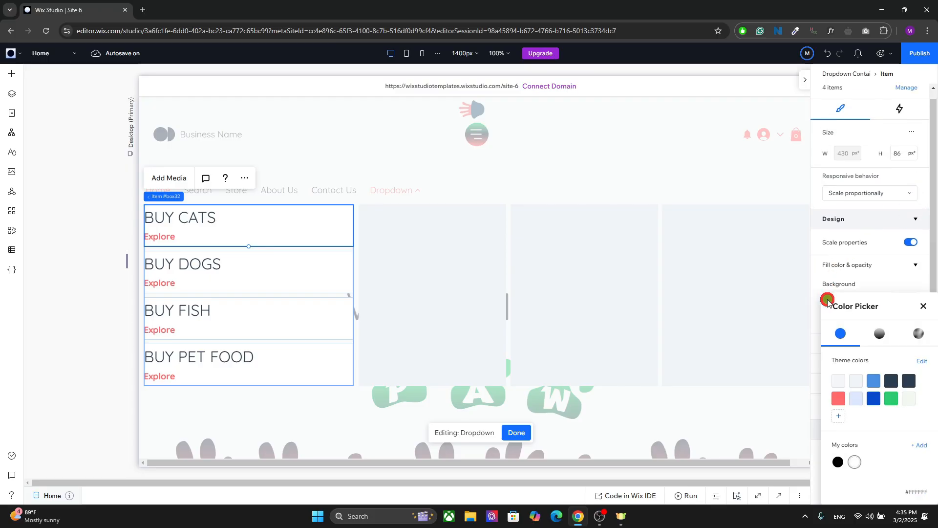
pyautogui.click(839, 398)
# Set the text color of the list headings to the off-white theme color
pyautogui.click(194, 220)
pyautogui.click(195, 220)
pyautogui.click(863, 421)
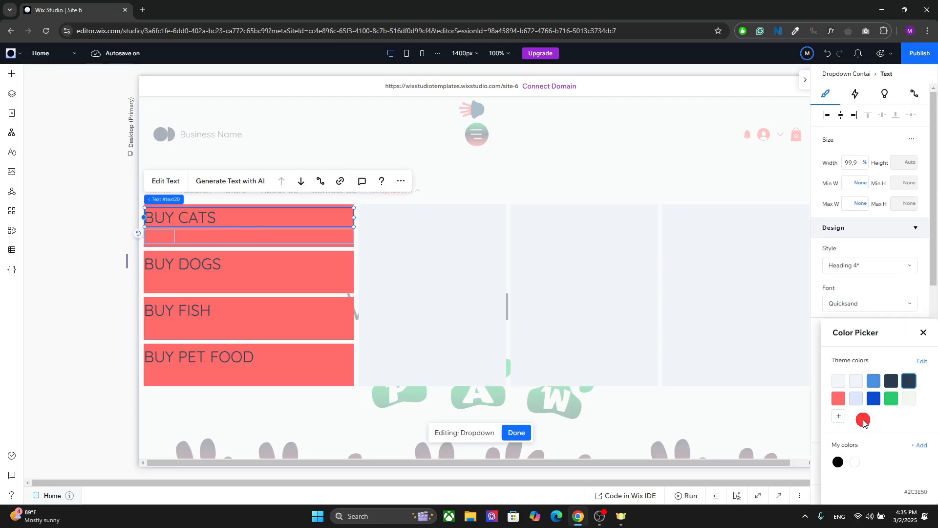
pyautogui.click(839, 380)
# Set the text color of the Explore texts in the list items to white
pyautogui.click(195, 235)
pyautogui.click(168, 237)
pyautogui.click(891, 406)
pyautogui.click(855, 463)
# Set the text color of the list headings, such as BUY CATS, to black
pyautogui.click(212, 216)
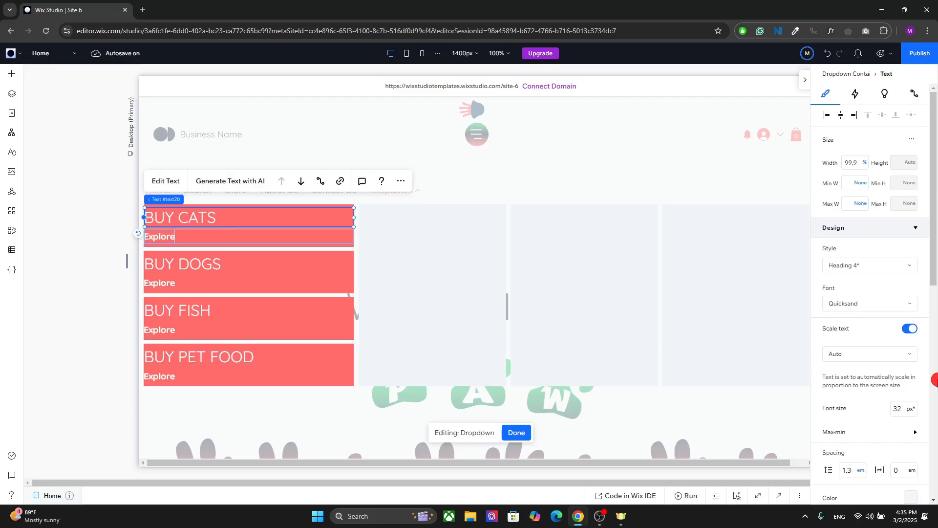
pyautogui.moveTo(934, 276); pyautogui.dragTo(934, 360)
pyautogui.click(912, 313)
pyautogui.click(891, 381)
pyautogui.click(837, 462)
# Round the bottom-right corner of the list repeater's items with a radius of 40
pyautogui.click(330, 233)
pyautogui.click(340, 245)
pyautogui.moveTo(934, 122); pyautogui.dragTo(936, 237)
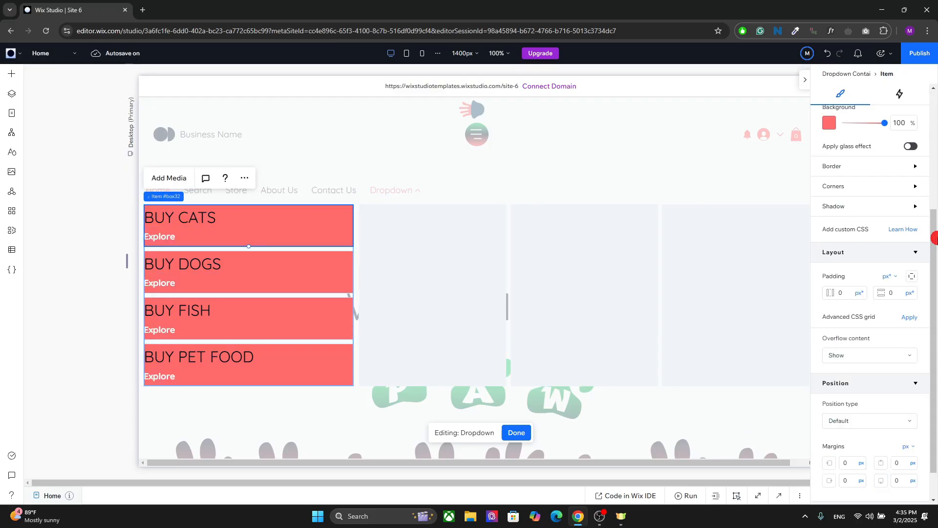
pyautogui.click(896, 185)
pyautogui.click(897, 272)
pyautogui.write('40')
# Set the cards repeater to 4 items per row and add a fourth card
pyautogui.click(405, 297)
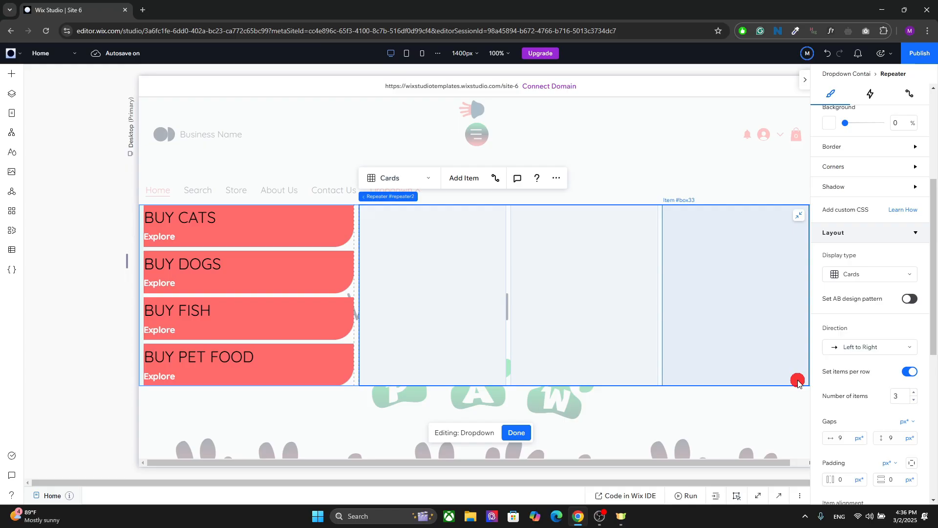
pyautogui.click(457, 279)
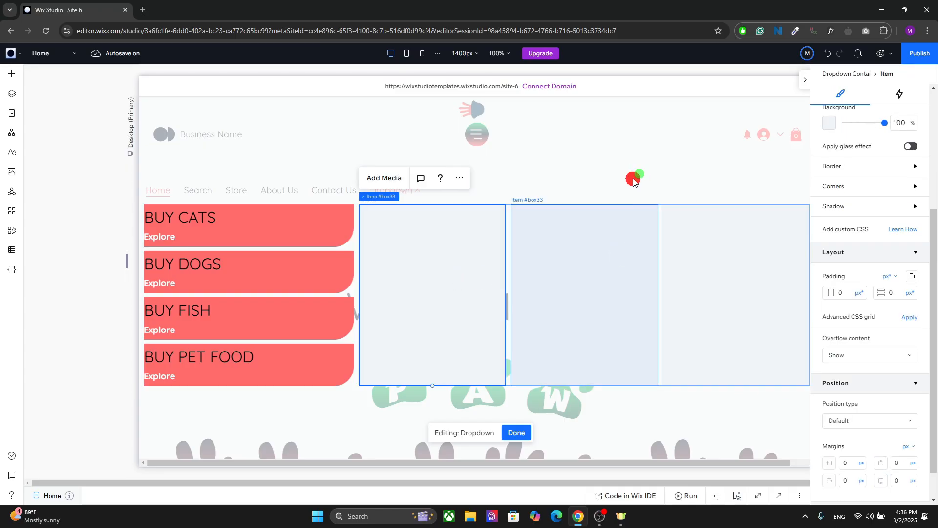
pyautogui.click(518, 262)
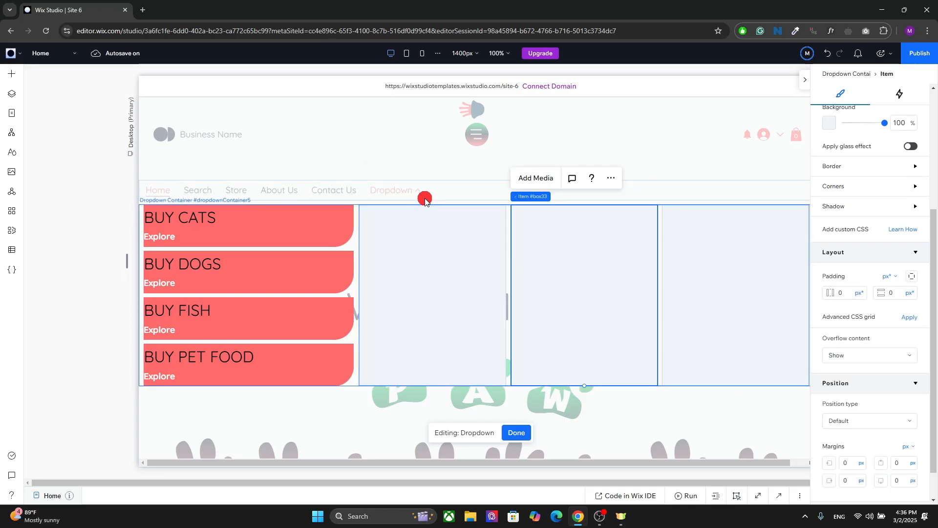
pyautogui.moveTo(536, 196)
pyautogui.click(575, 197)
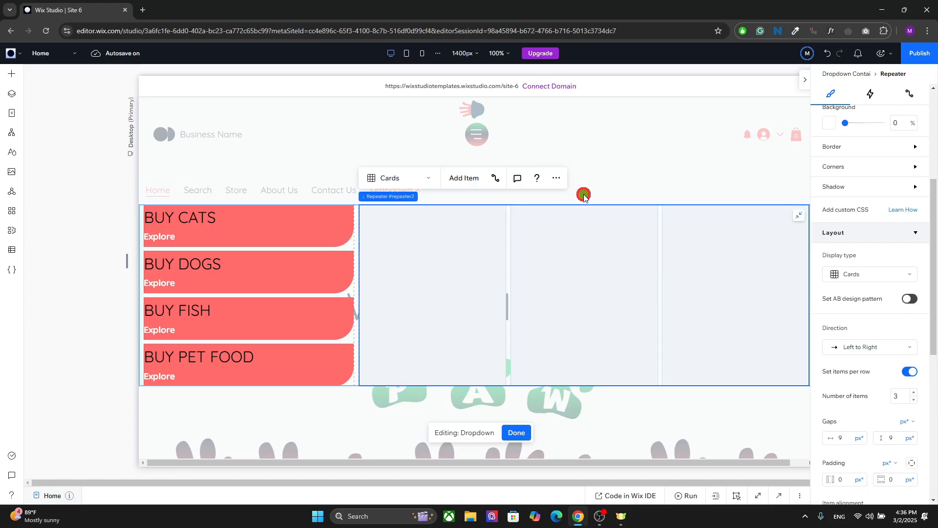
pyautogui.moveTo(934, 286); pyautogui.dragTo(932, 372)
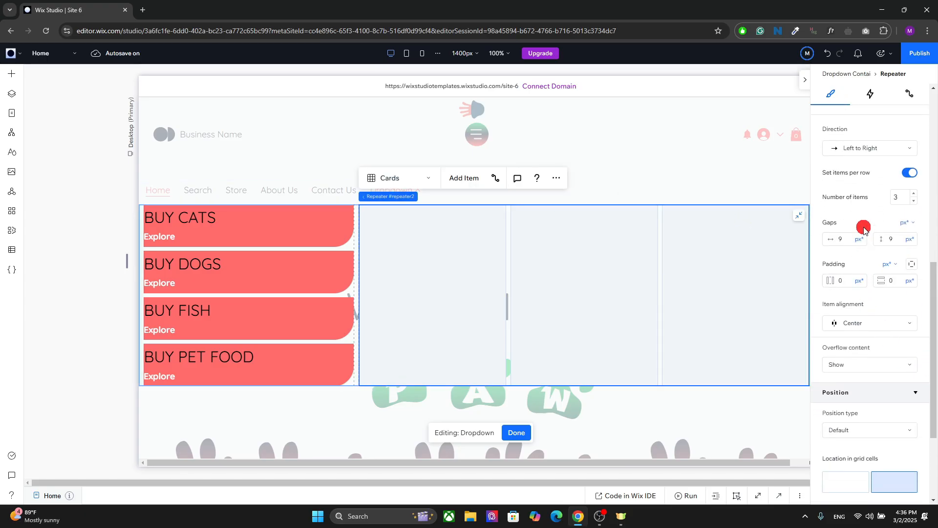
pyautogui.click(914, 194)
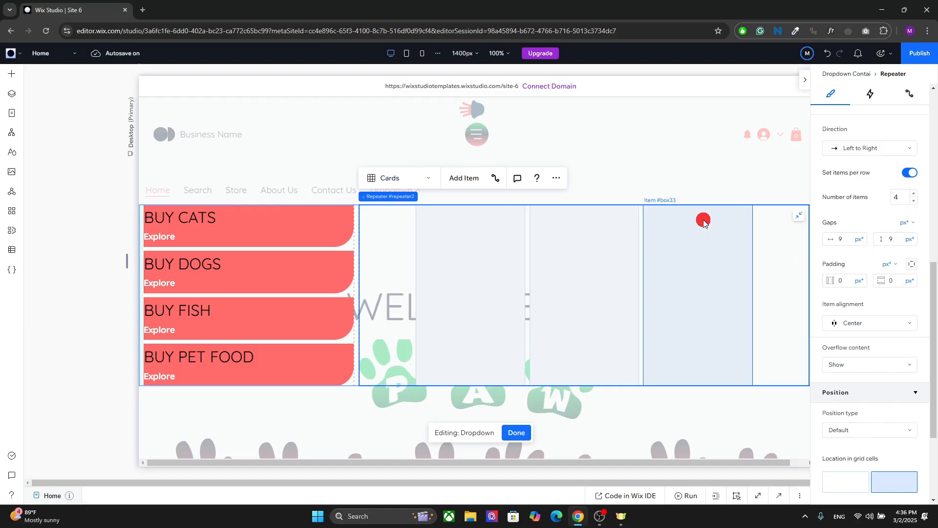
# Apply an advanced CSS grid to the cards repeater's items and add a second row below the first
pyautogui.click(420, 247)
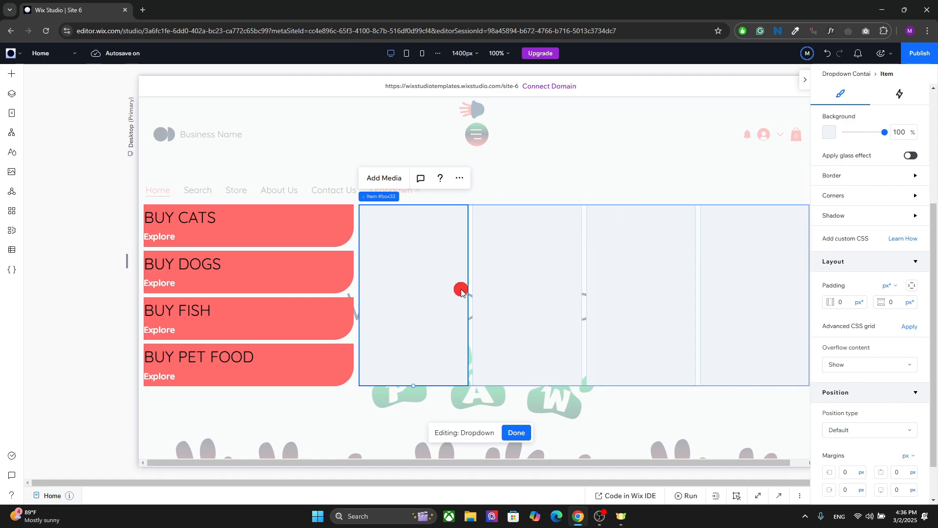
pyautogui.click(911, 326)
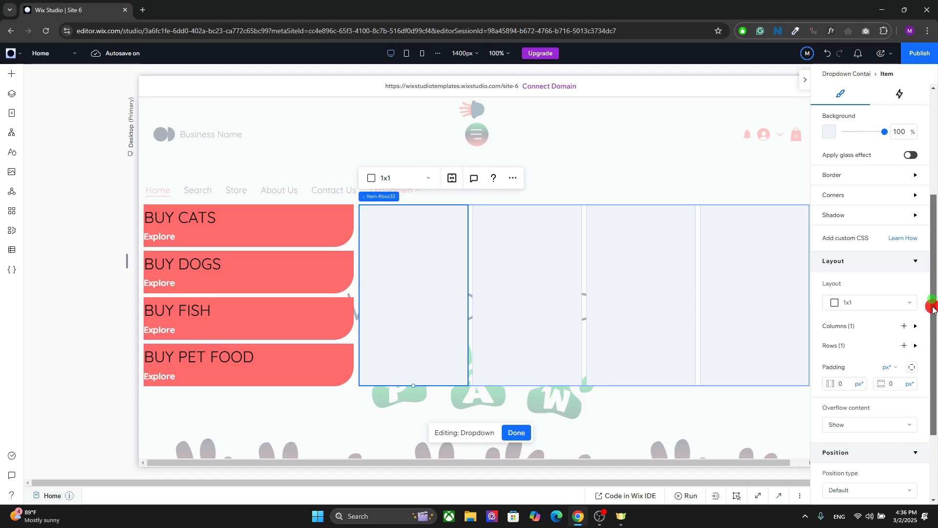
pyautogui.scroll(-2, 916, 291)
pyautogui.click(916, 252)
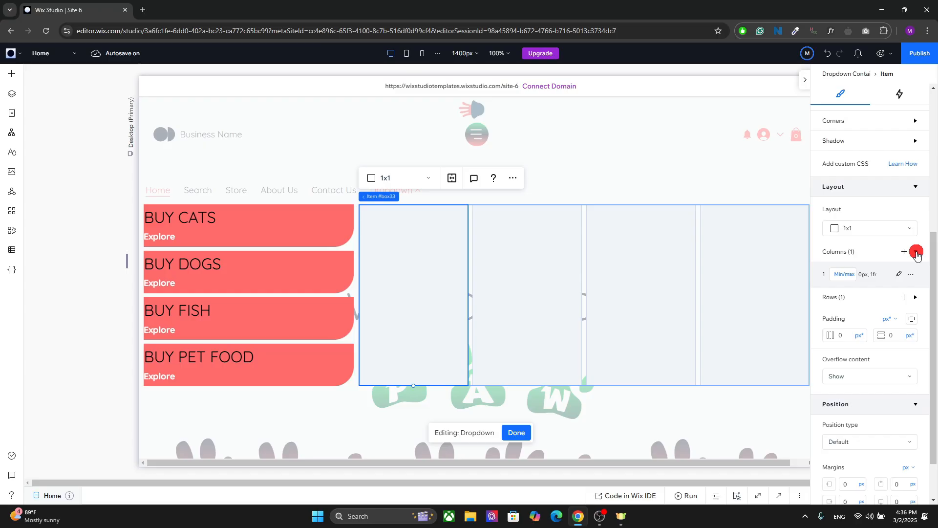
pyautogui.click(917, 252)
pyautogui.click(917, 272)
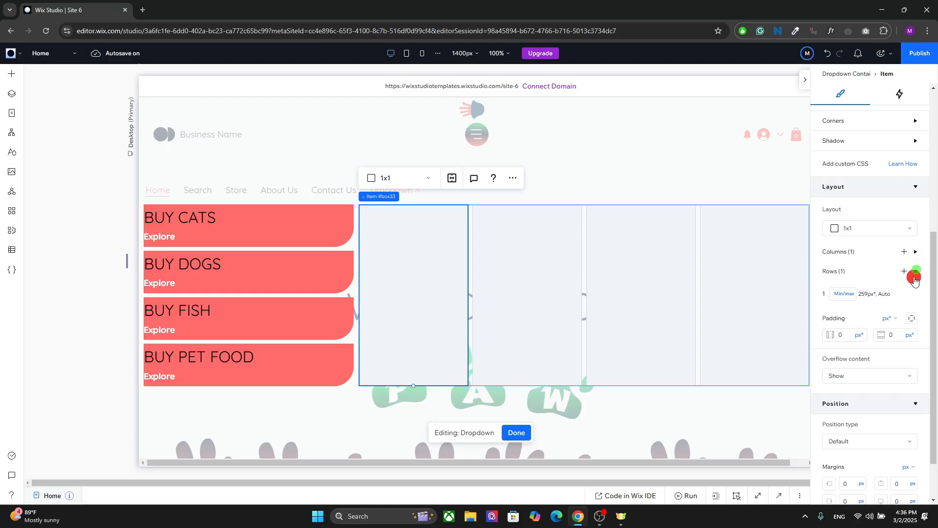
pyautogui.click(911, 294)
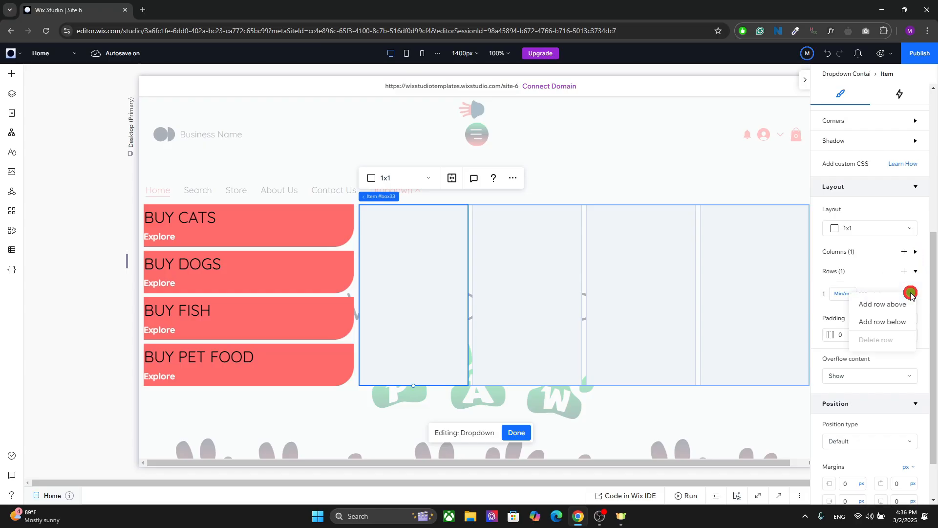
pyautogui.click(885, 321)
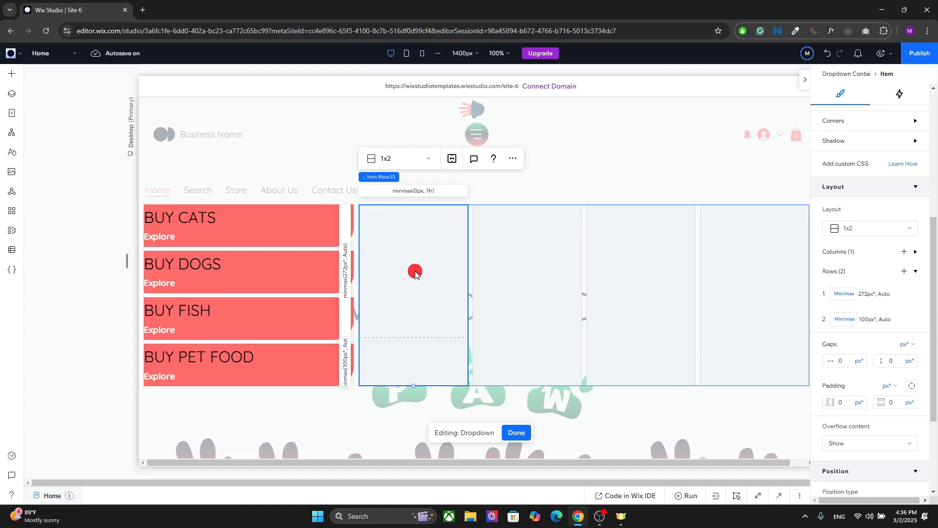
# Add an image element to the upper grid row of the first card in the repeater
pyautogui.click(14, 77)
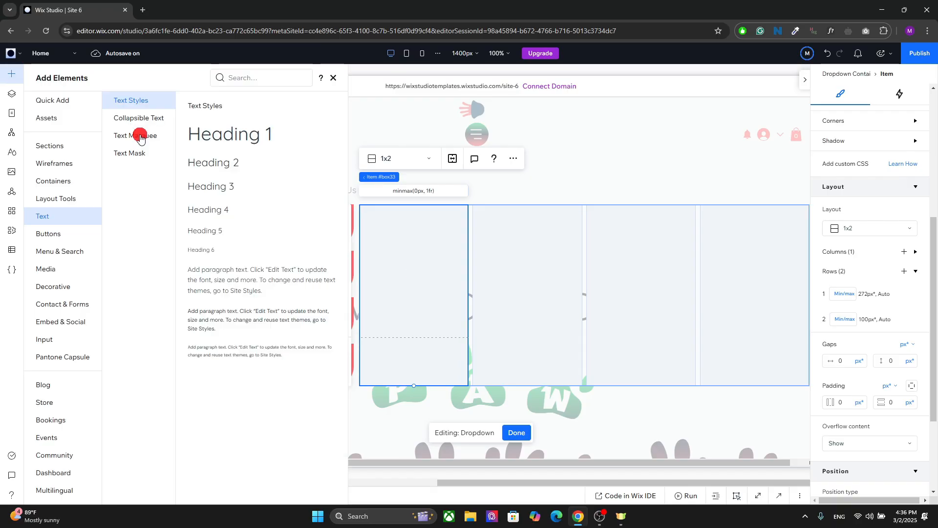
pyautogui.click(52, 95)
pyautogui.moveTo(135, 119); pyautogui.dragTo(421, 256)
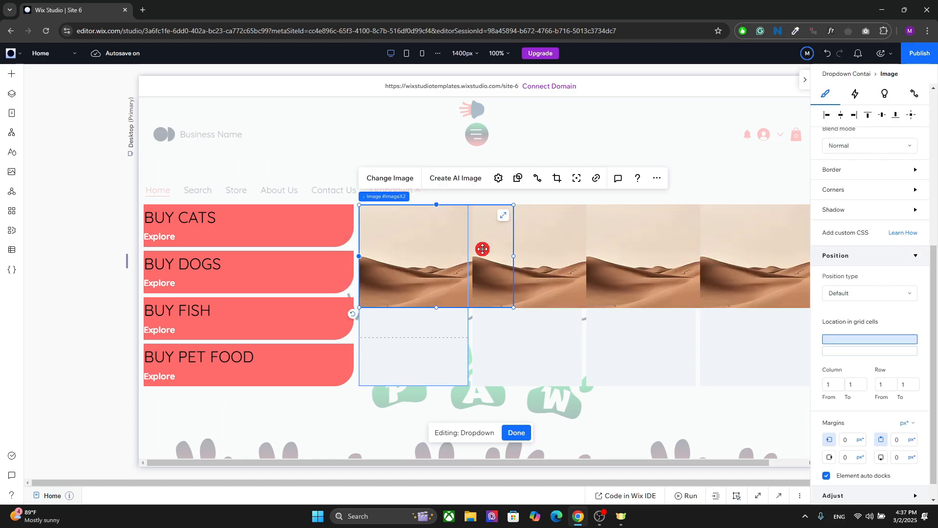
# Stretch the card image to fill its grid cell and expand it across both rows
pyautogui.click(873, 351)
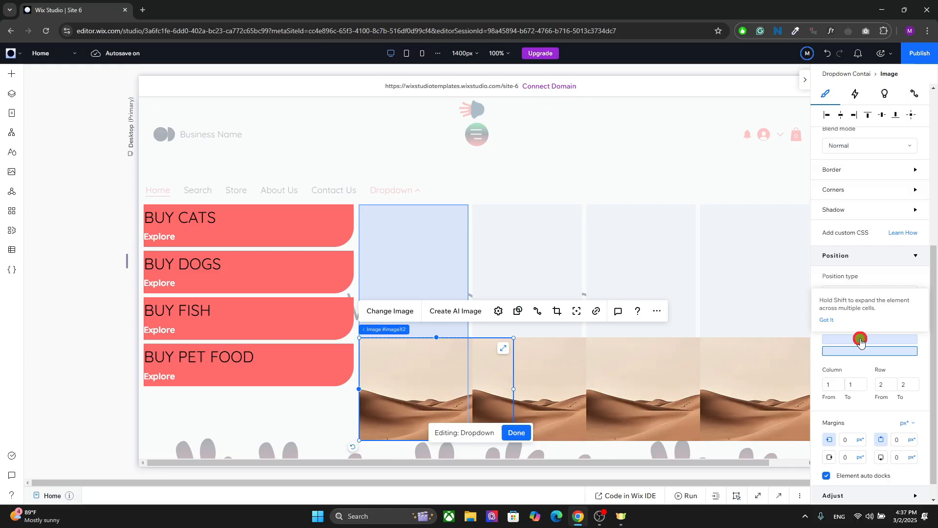
pyautogui.click(861, 339)
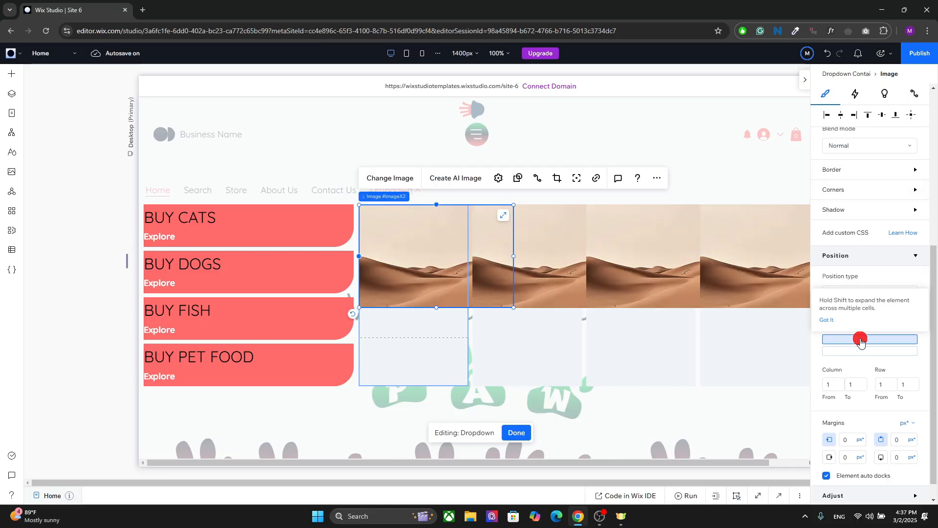
pyautogui.click(503, 216)
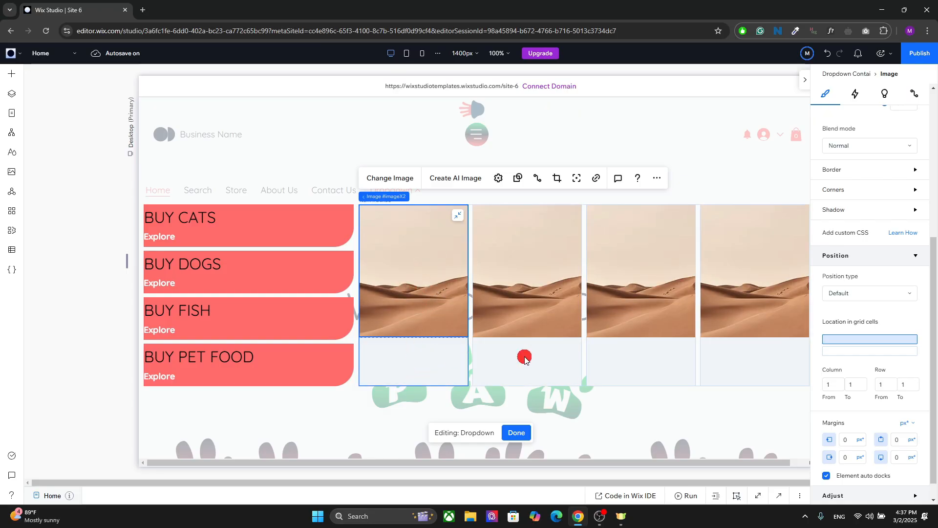
pyautogui.click(866, 349)
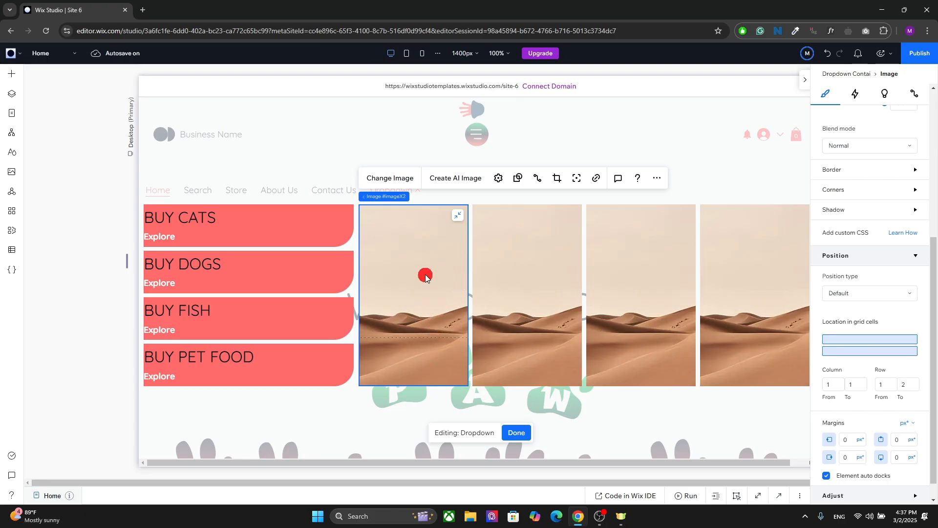
# Add a Heading 4 text over the image in the first card's lower grid row
pyautogui.click(9, 79)
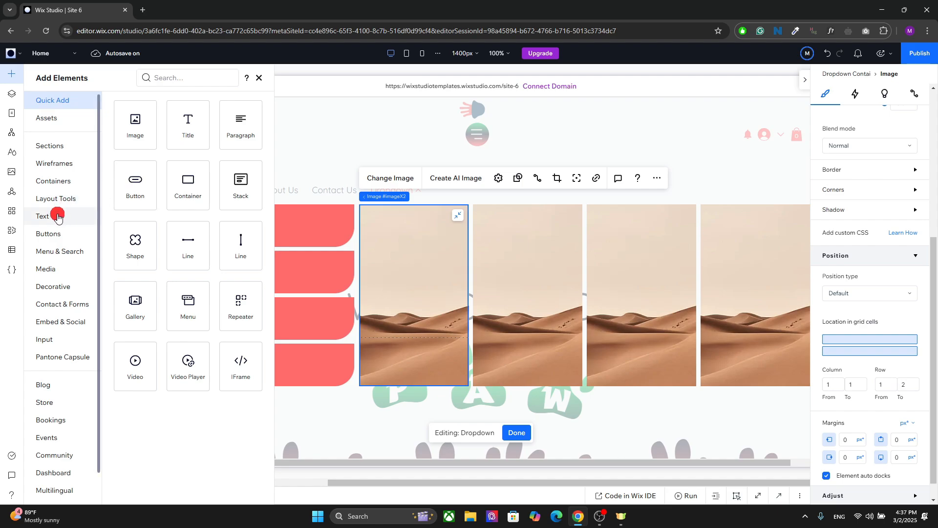
pyautogui.click(58, 216)
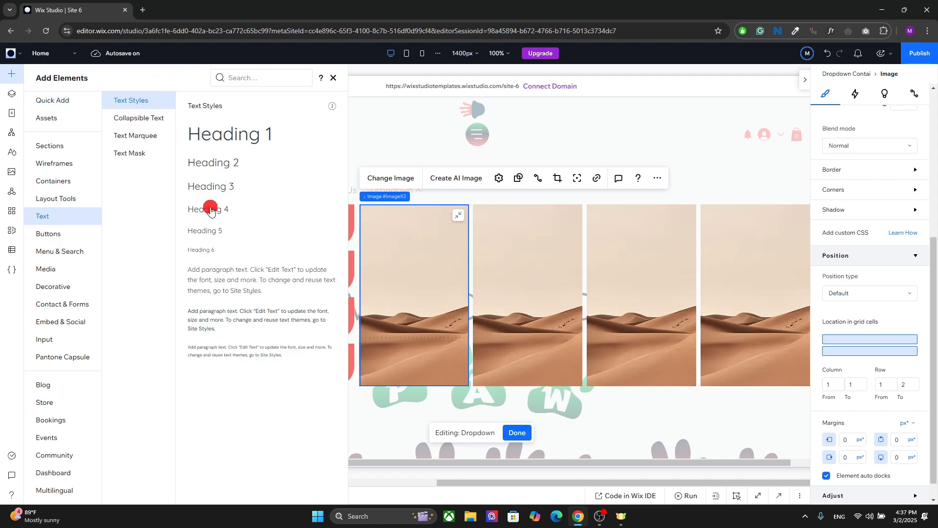
pyautogui.moveTo(207, 212); pyautogui.dragTo(419, 357)
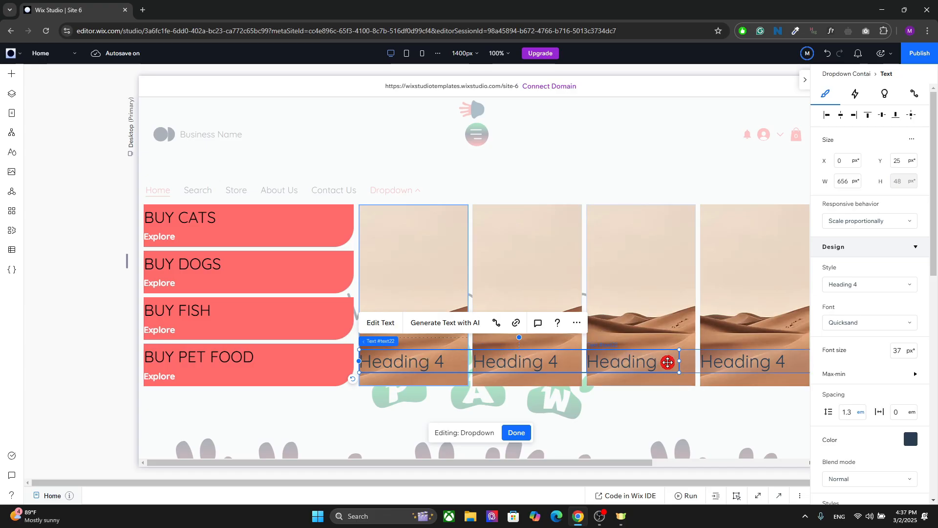
# Set the card heading's responsive behavior to Hug and its font size to 28 px
pyautogui.click(913, 141)
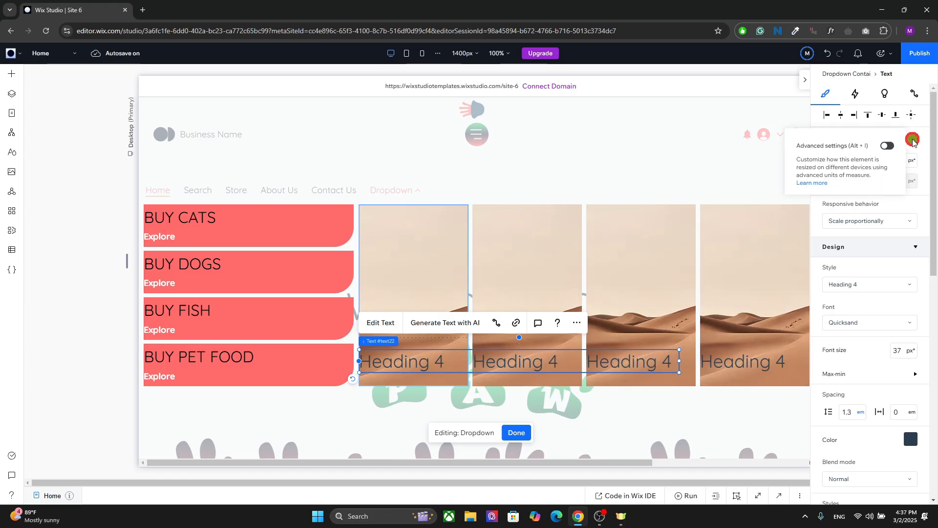
pyautogui.click(893, 146)
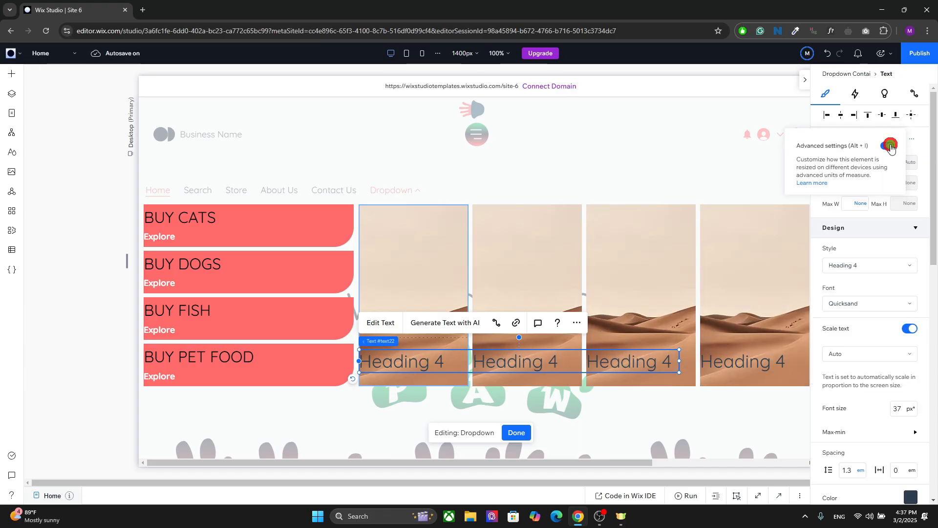
pyautogui.click(872, 219)
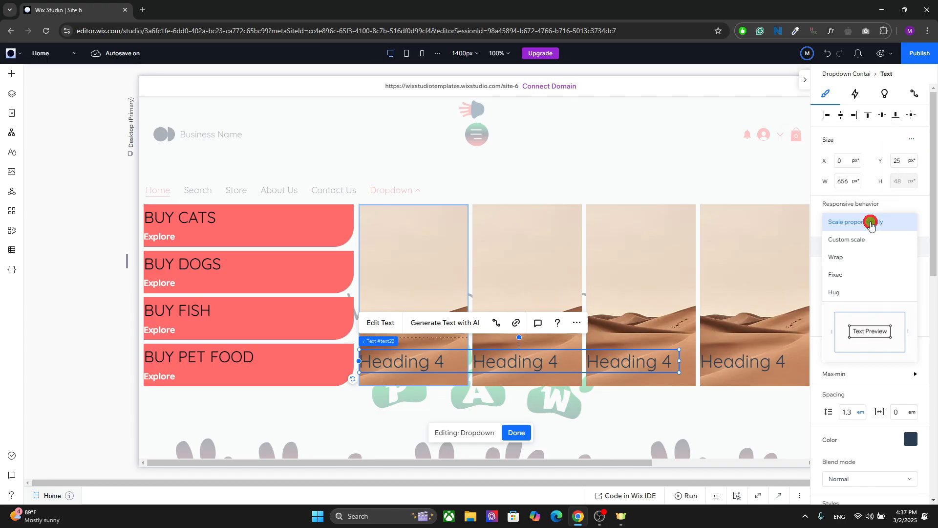
pyautogui.click(843, 295)
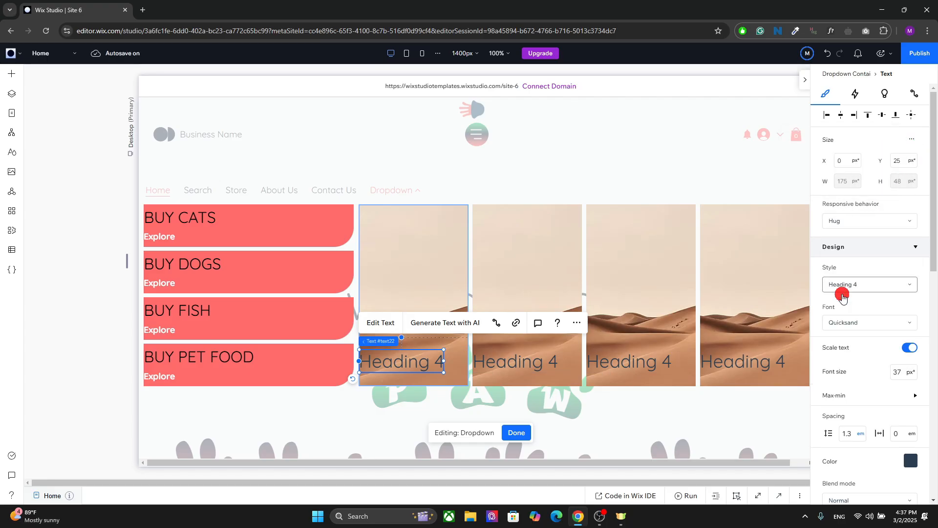
pyautogui.click(901, 372)
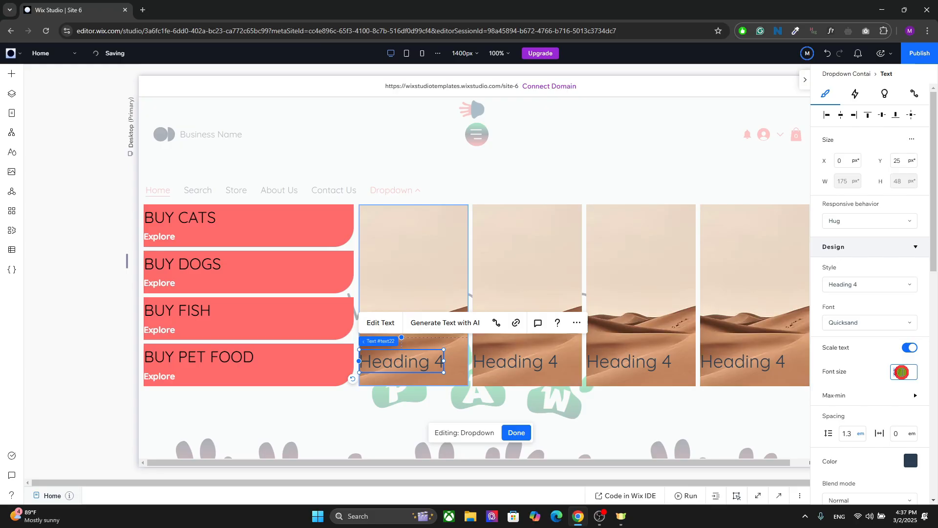
pyautogui.write('28')
pyautogui.press('Return')
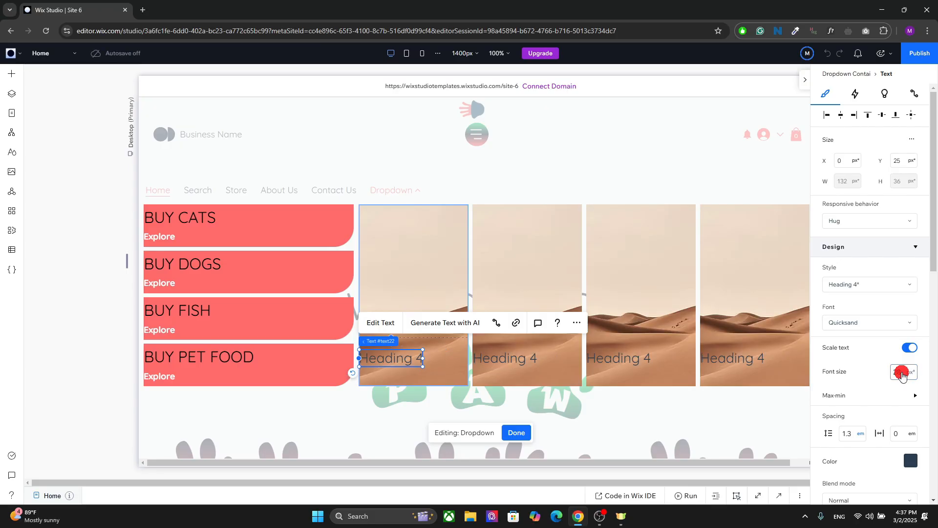
# Center the first card's heading in its cell and set the card's second grid row to a 50 px minimum height
pyautogui.click(914, 115)
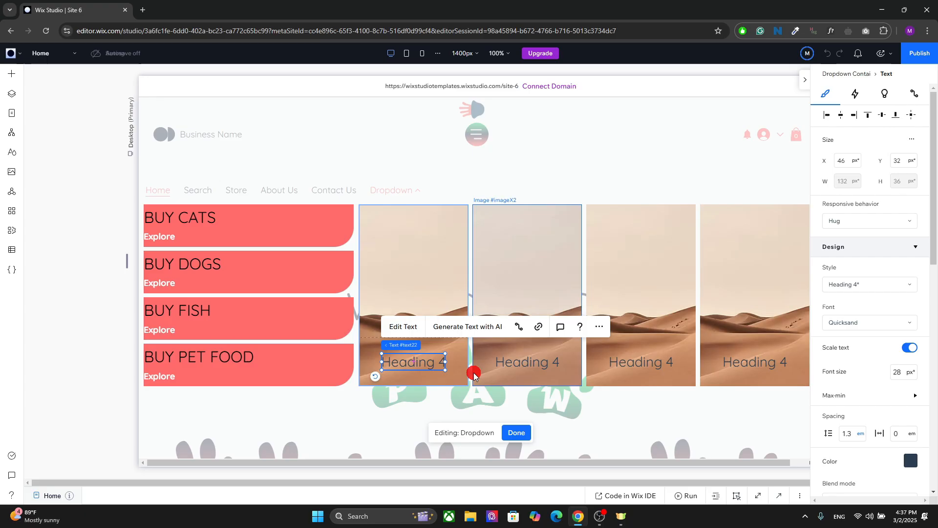
pyautogui.click(436, 385)
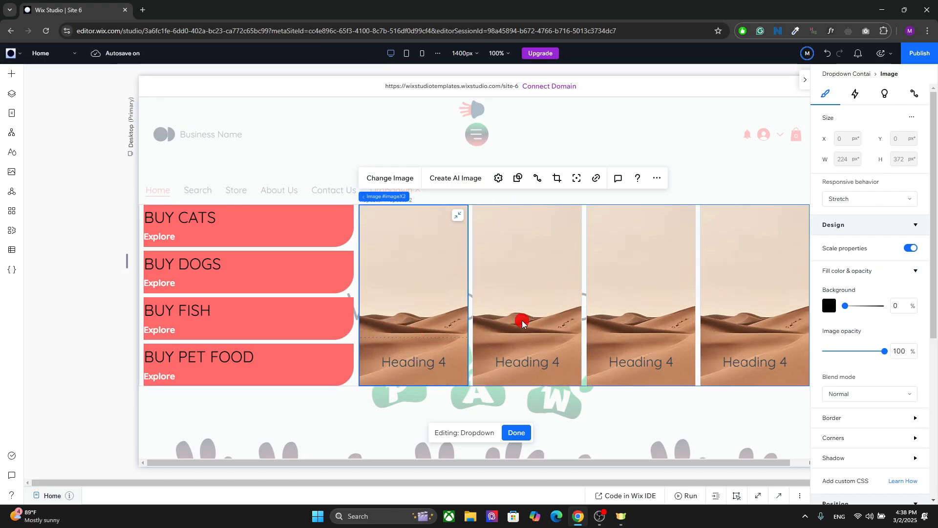
pyautogui.scroll(-5, 915, 433)
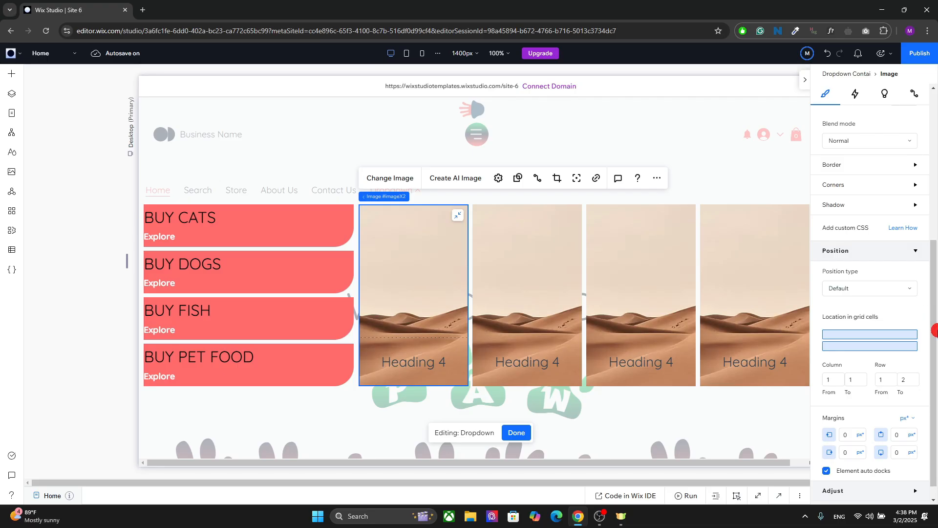
pyautogui.moveTo(934, 252); pyautogui.dragTo(934, 258)
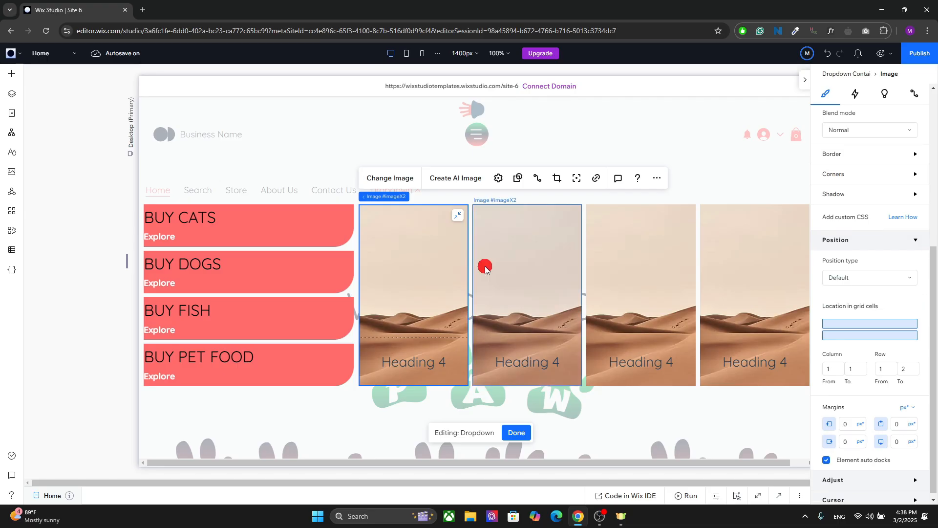
pyautogui.moveTo(391, 197)
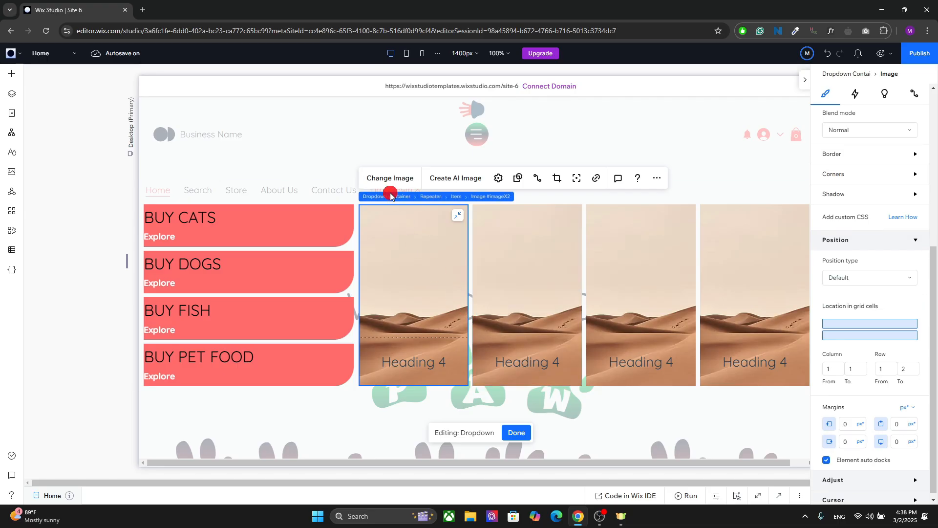
pyautogui.click(459, 196)
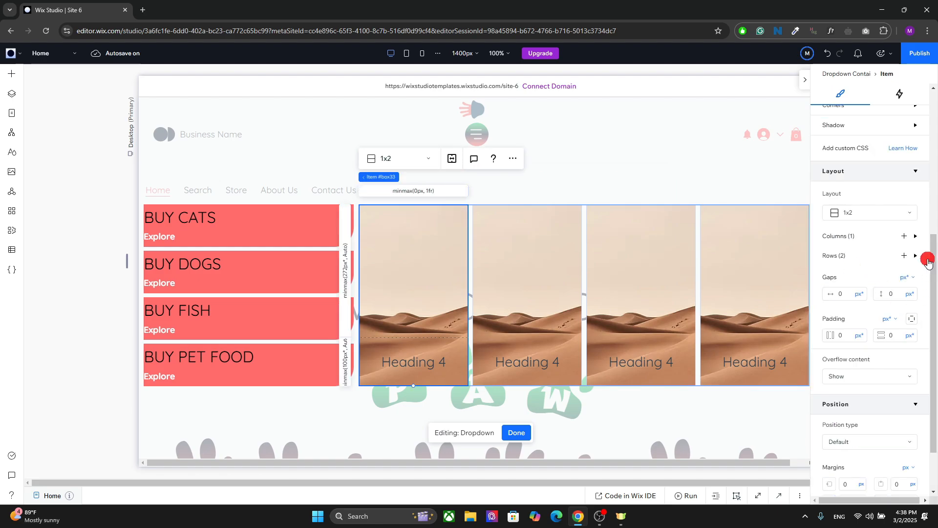
pyautogui.click(920, 256)
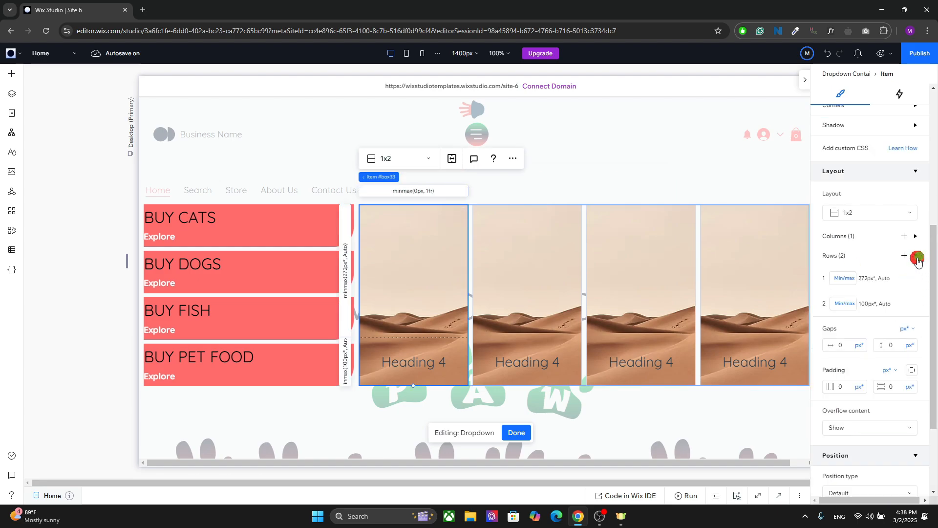
pyautogui.click(901, 304)
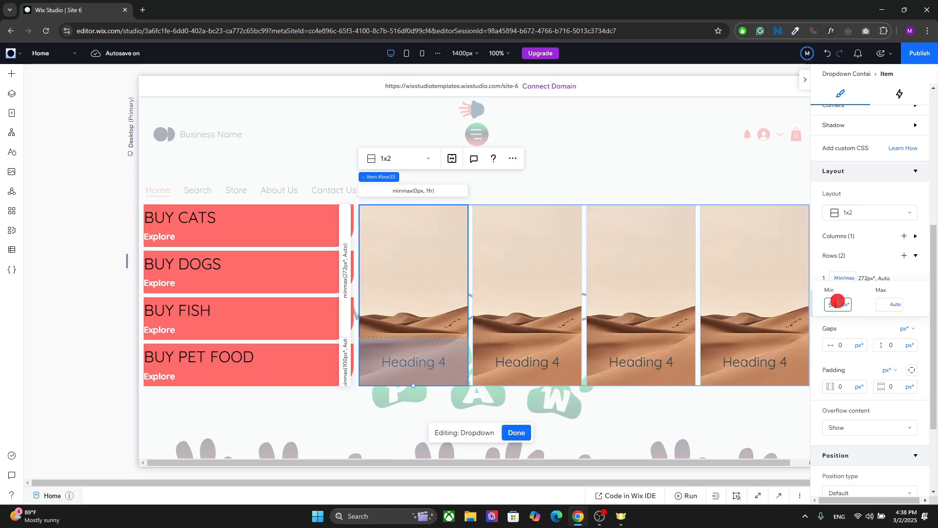
pyautogui.press('Return')
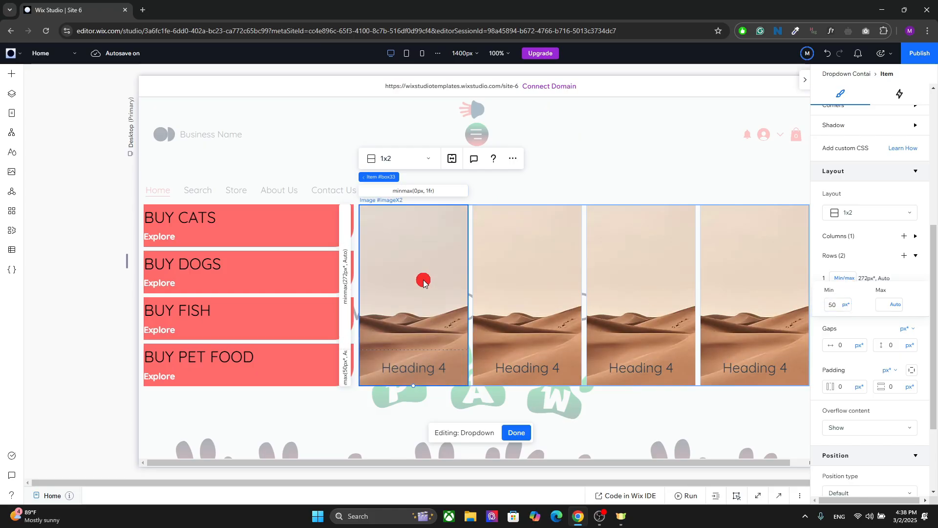
pyautogui.click(420, 366)
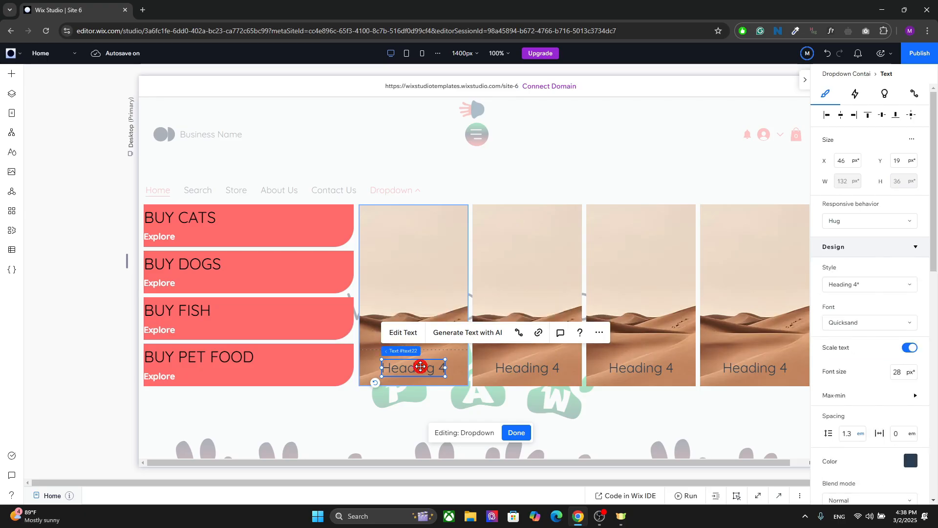
# Replace the first card's image with the fluffy cat in snow and the second's with the grey cat on a cushion from the site files
pyautogui.click(418, 267)
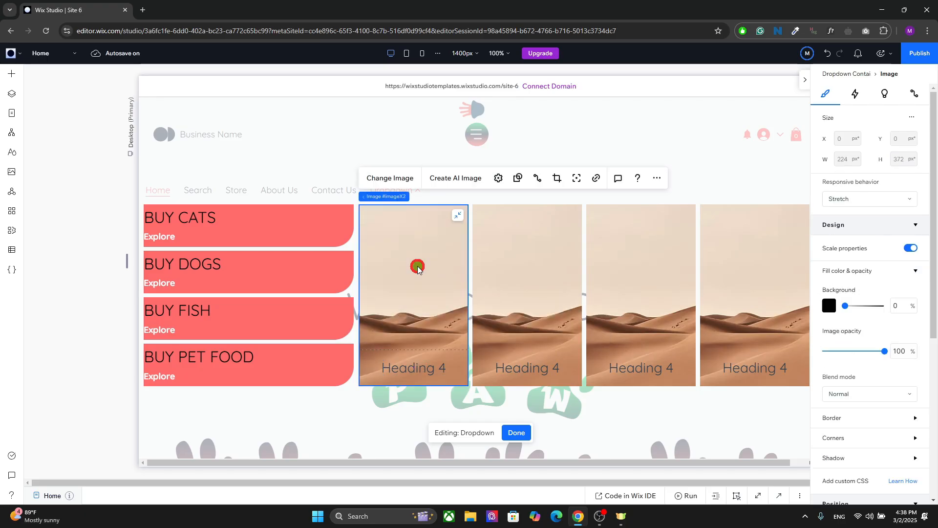
pyautogui.click(391, 178)
pyautogui.click(402, 403)
pyautogui.click(839, 474)
pyautogui.click(528, 289)
pyautogui.click(511, 176)
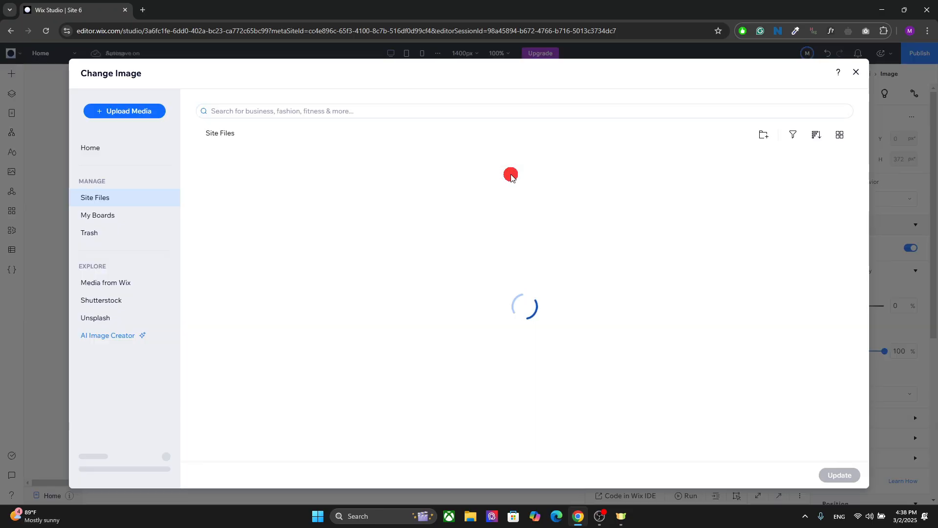
pyautogui.click(566, 403)
pyautogui.click(842, 476)
# Replace the third card's image with the orange long-haired cat and the fourth's with the white cat on a blanket
pyautogui.click(644, 297)
pyautogui.click(407, 176)
pyautogui.moveTo(728, 239); pyautogui.dragTo(738, 353)
pyautogui.click(566, 329)
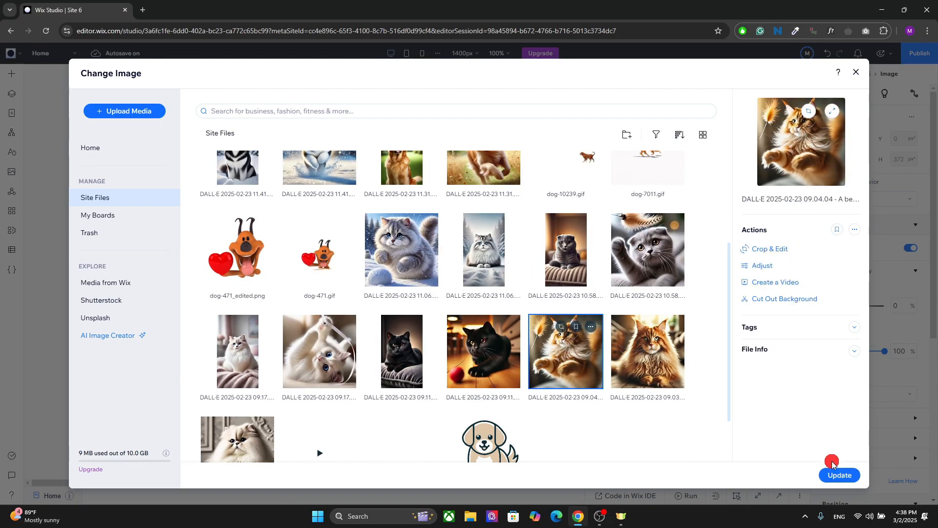
pyautogui.click(836, 472)
pyautogui.click(698, 293)
pyautogui.click(532, 176)
pyautogui.moveTo(729, 279); pyautogui.dragTo(730, 394)
pyautogui.click(238, 329)
pyautogui.click(838, 475)
# Change the four card headings to SIBERIAN, SCOTTISH, MAINE COONE and PERSIAN, in card order
pyautogui.click(419, 365)
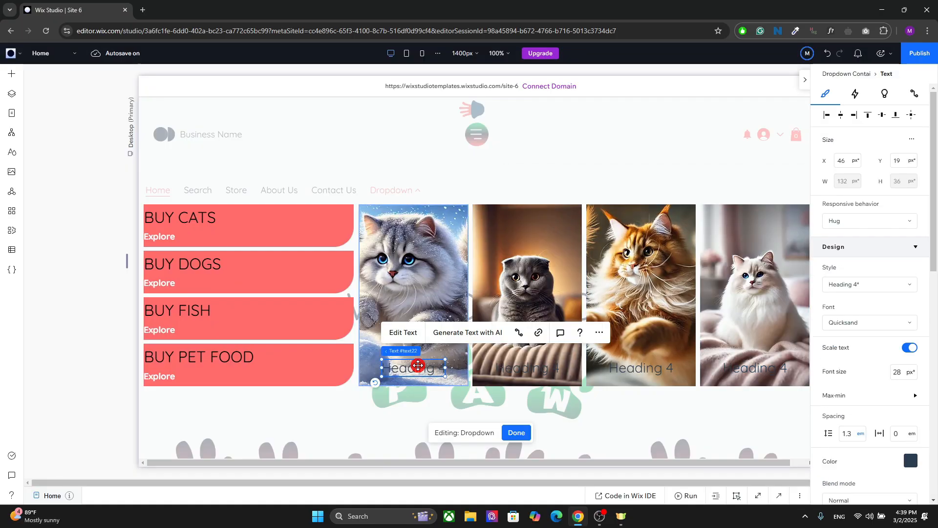
pyautogui.doubleClick(419, 367)
pyautogui.write('SIBERIAN')
pyautogui.doubleClick(528, 371)
pyautogui.write('SCOTTISH')
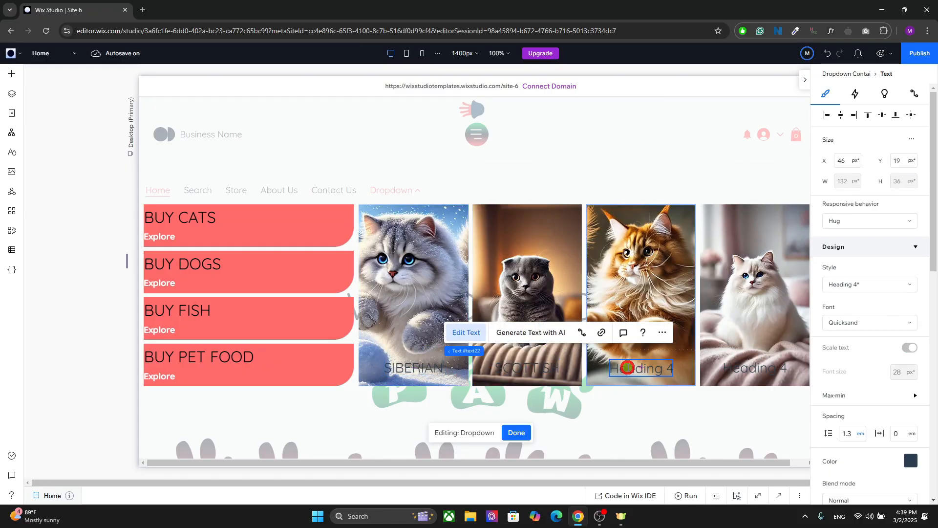
pyautogui.doubleClick(636, 368)
pyautogui.write('MAINE COONE')
pyautogui.doubleClick(743, 367)
pyautogui.write('PERSIAN')
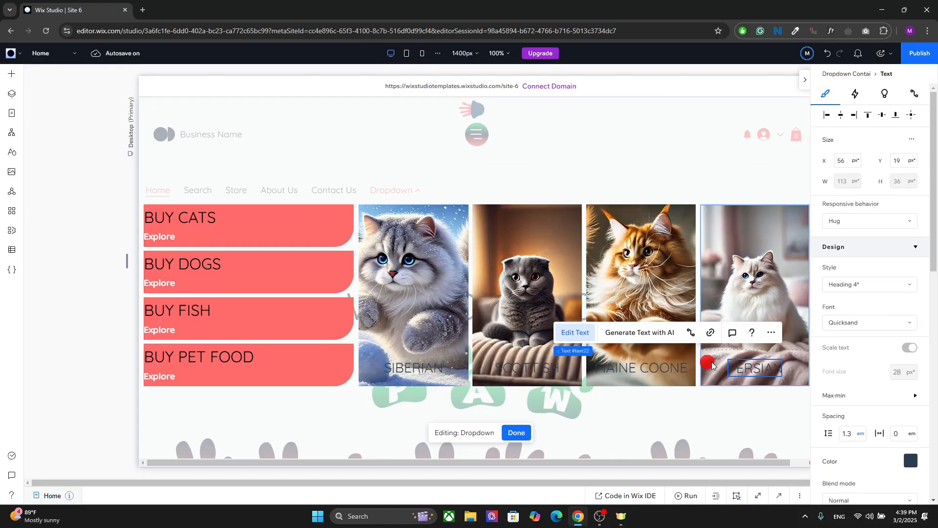
pyautogui.click(696, 250)
# Give the card heading text a highlight in the coral red theme color, Color 6
pyautogui.click(414, 367)
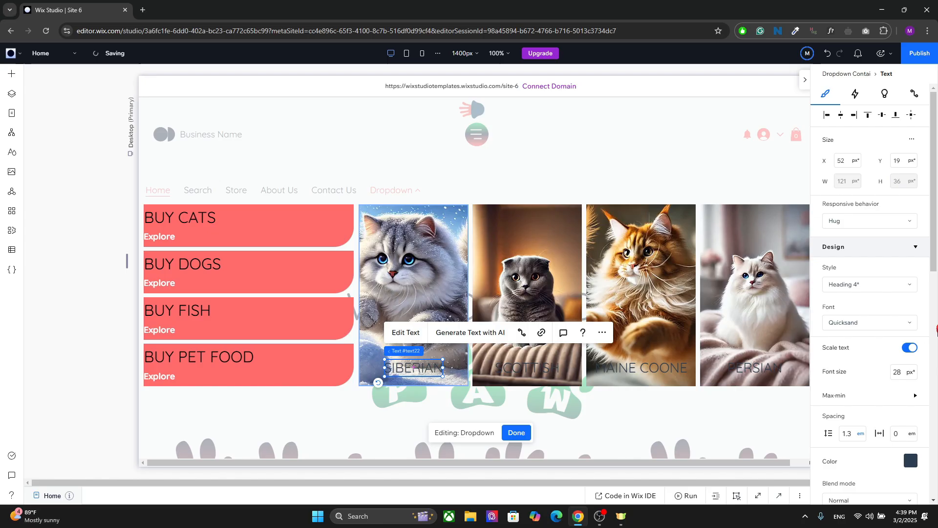
pyautogui.moveTo(932, 258); pyautogui.dragTo(923, 363)
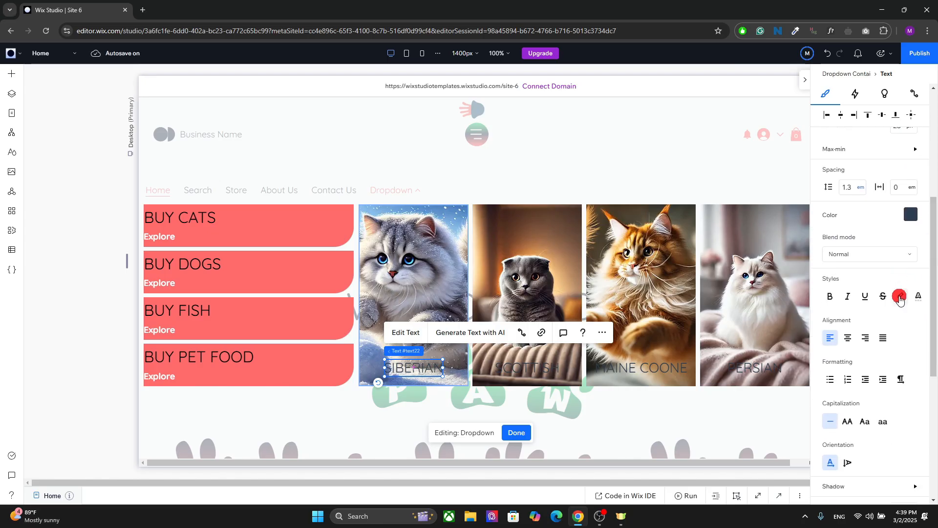
pyautogui.click(901, 296)
pyautogui.click(840, 399)
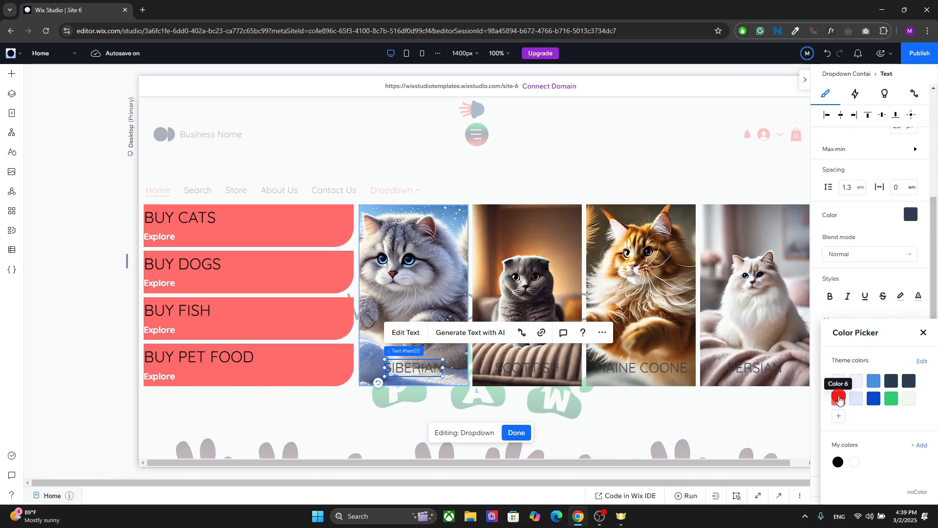
pyautogui.click(925, 336)
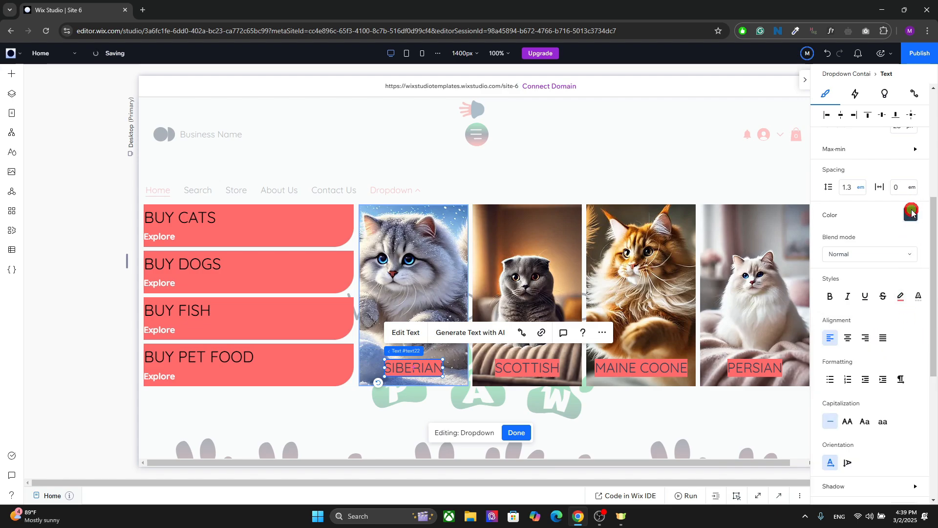
# Set the card heading's text color to the light theme color #F5F7FA and close the Inspector
pyautogui.click(912, 212)
pyautogui.click(838, 318)
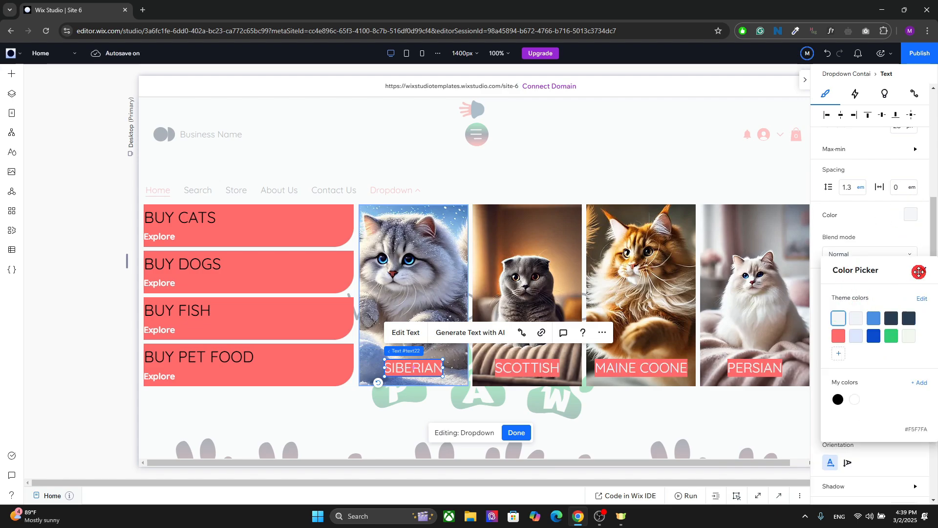
pyautogui.click(926, 272)
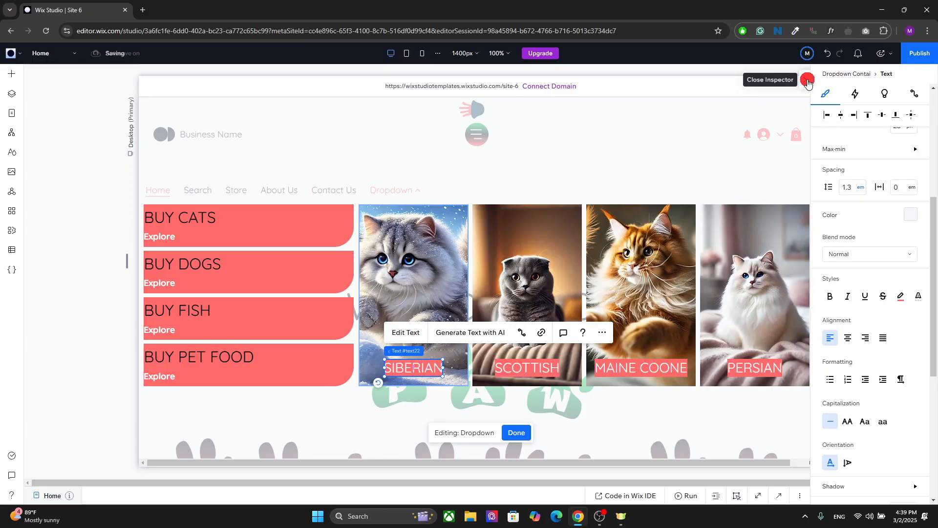
pyautogui.click(805, 79)
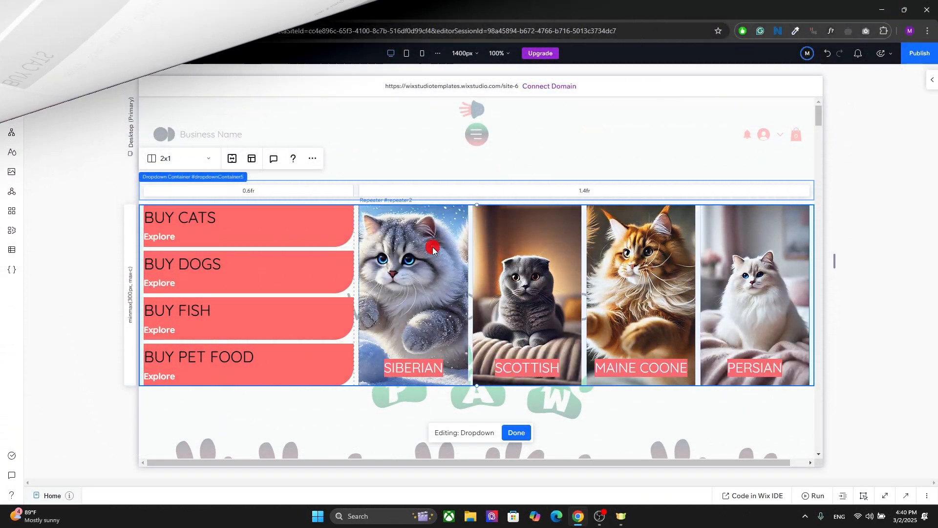
# Preview the page as a test site, check the opened Dropdown menu, and return to the editor
pyautogui.click(881, 54)
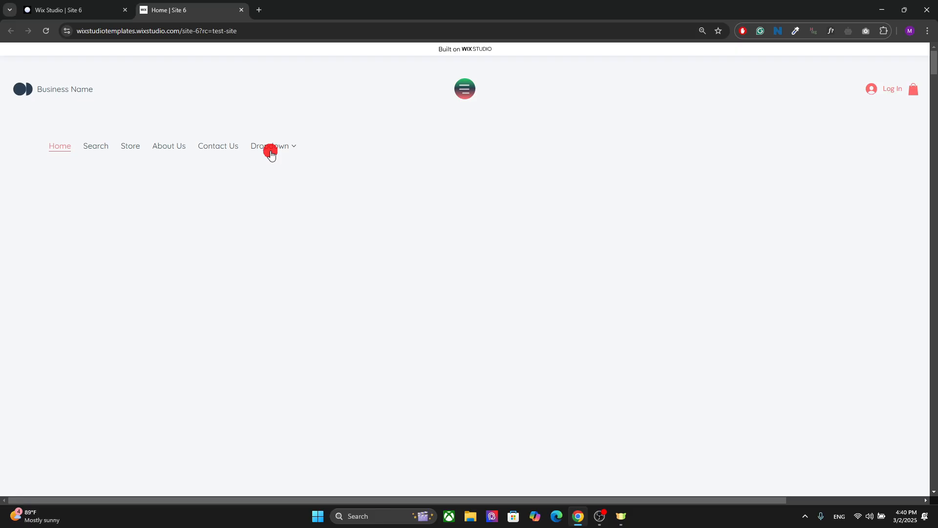
pyautogui.moveTo(280, 145)
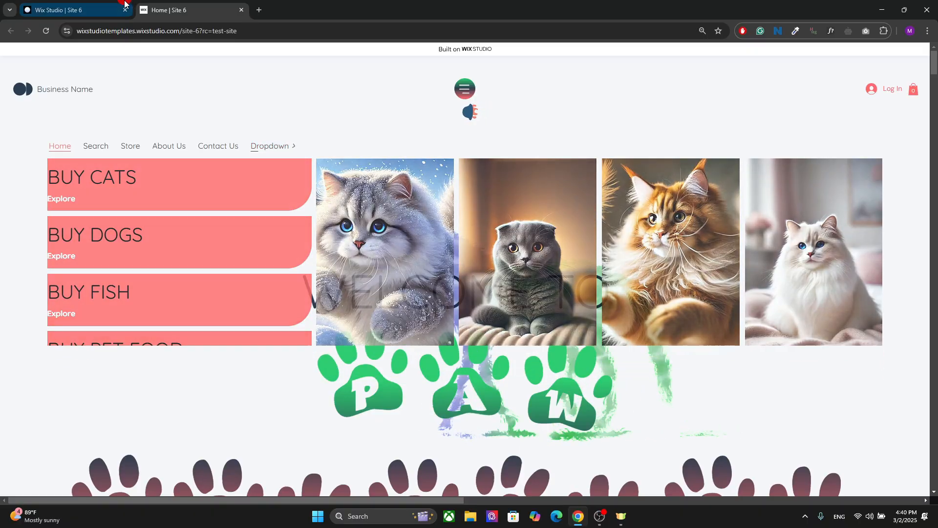
pyautogui.click(124, 4)
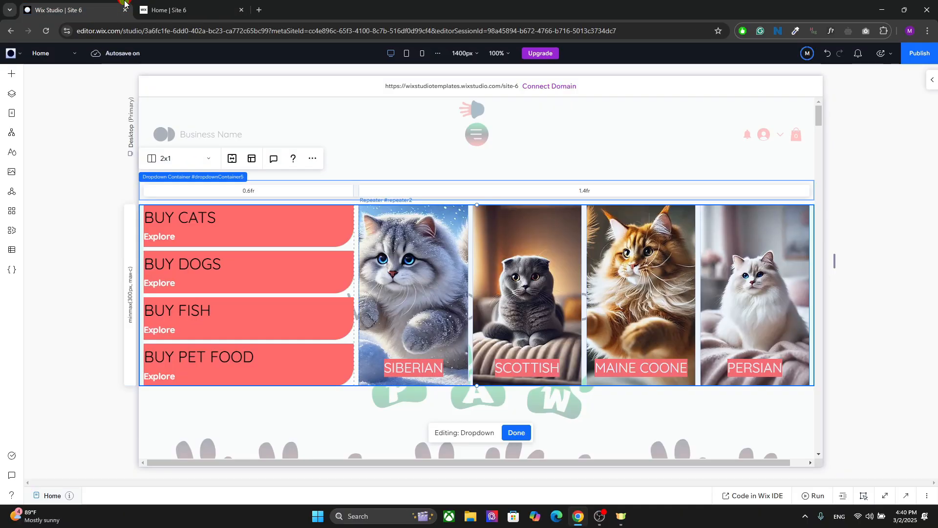
# Finish editing the dropdown and set the menu's dropdown container background fill to 100% opacity
pyautogui.click(513, 433)
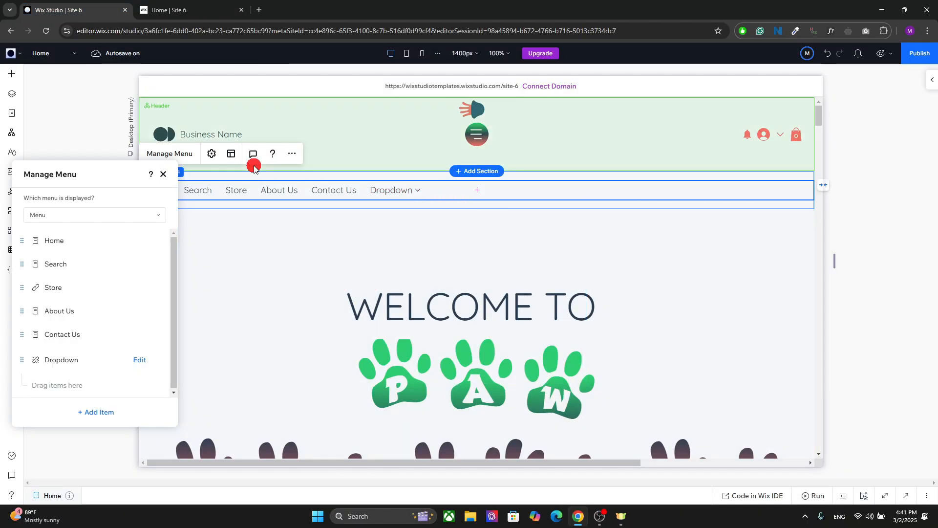
pyautogui.click(231, 153)
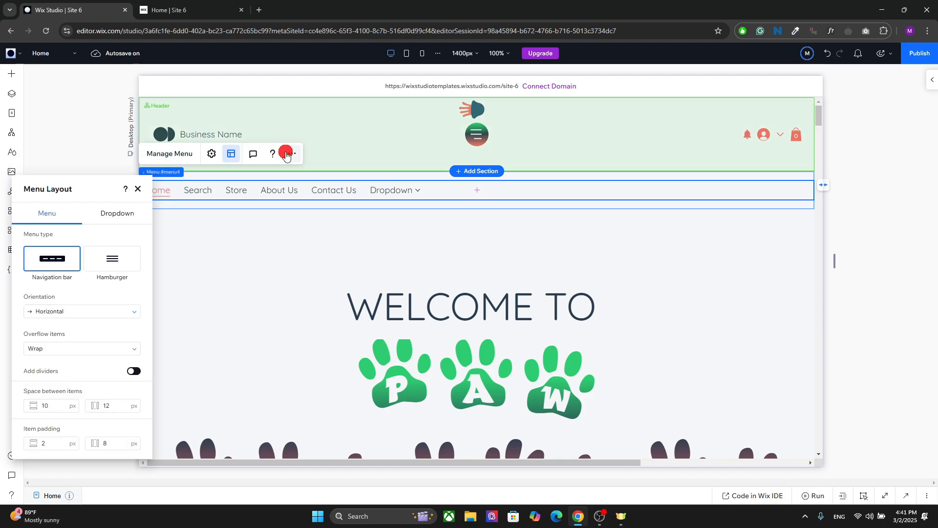
pyautogui.click(932, 80)
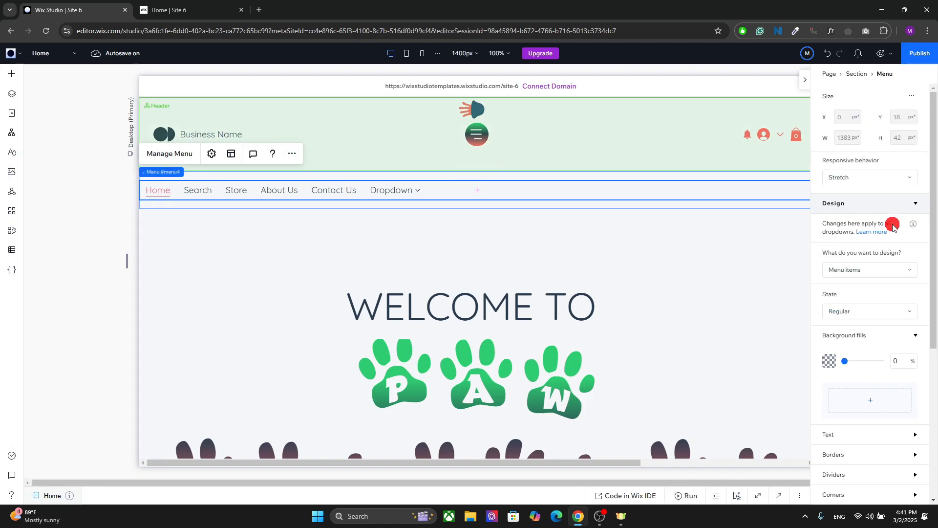
pyautogui.click(876, 270)
pyautogui.click(856, 308)
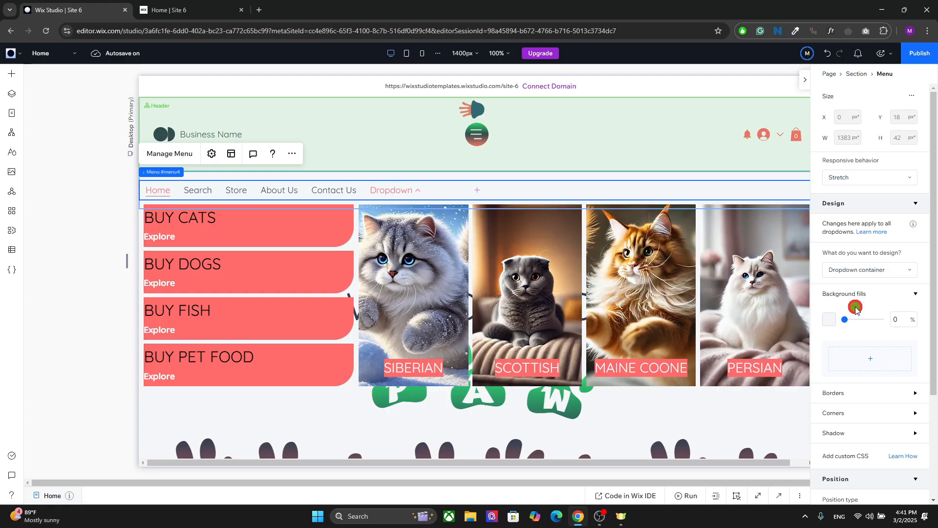
pyautogui.moveTo(847, 321); pyautogui.dragTo(917, 320)
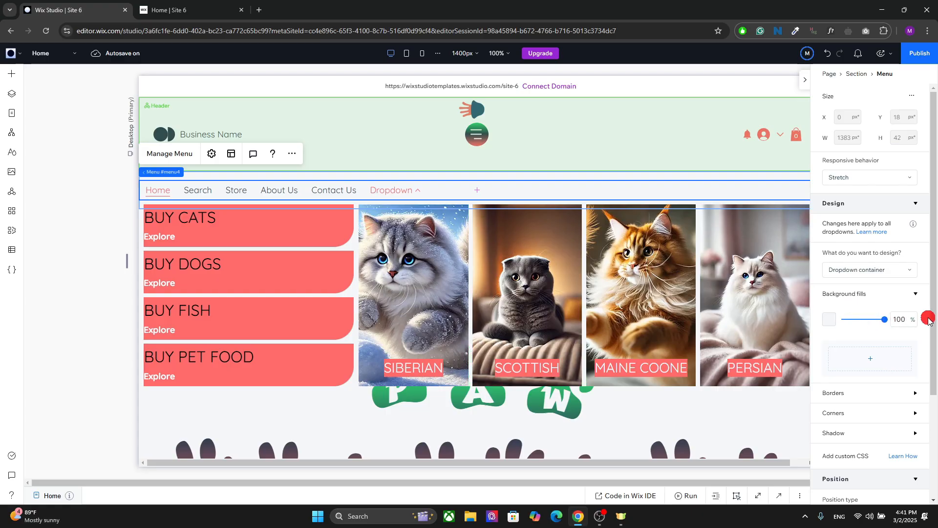
# Turn off the maximum width limit on the section that holds the navigation menu
pyautogui.click(611, 176)
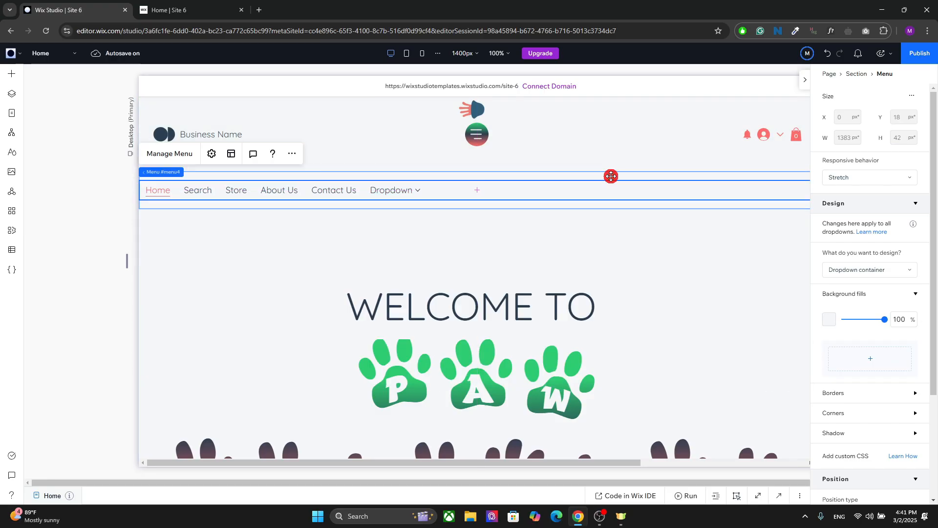
pyautogui.click(528, 179)
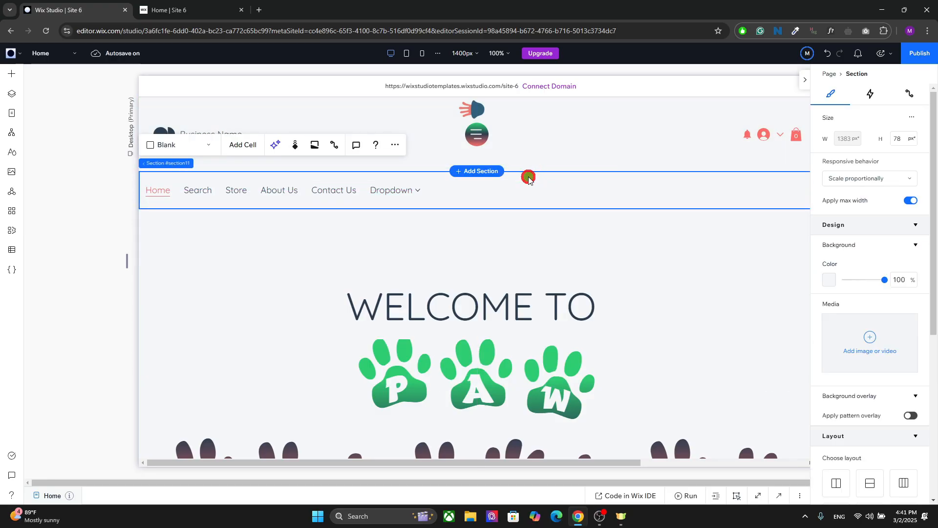
pyautogui.click(912, 201)
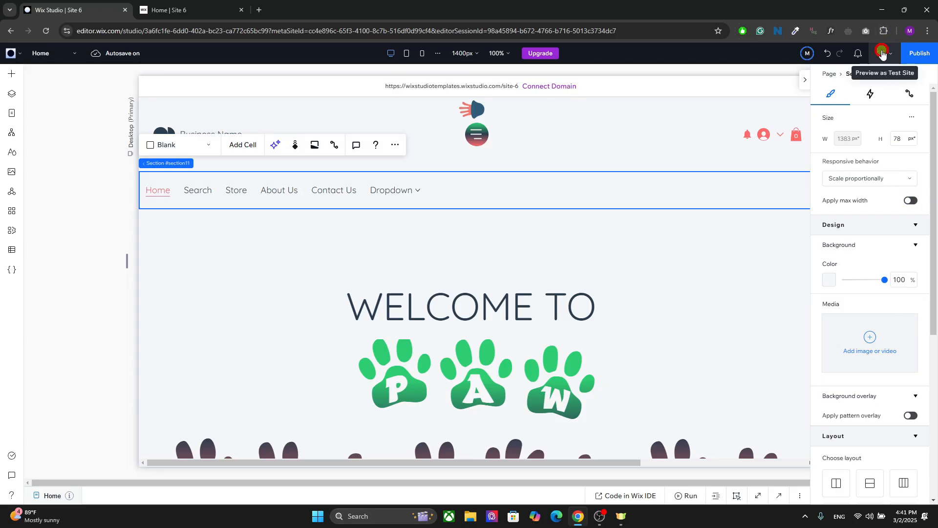
# Preview the updated page as a test site again and close the earlier preview tab
pyautogui.click(882, 51)
pyautogui.click(241, 9)
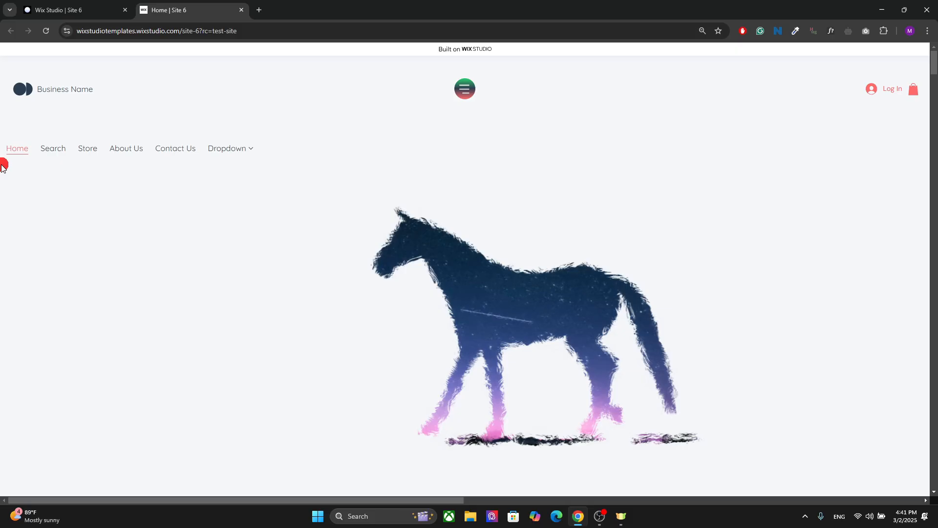
# Check the opened Dropdown menu on the test site and return to the editor
pyautogui.moveTo(243, 155)
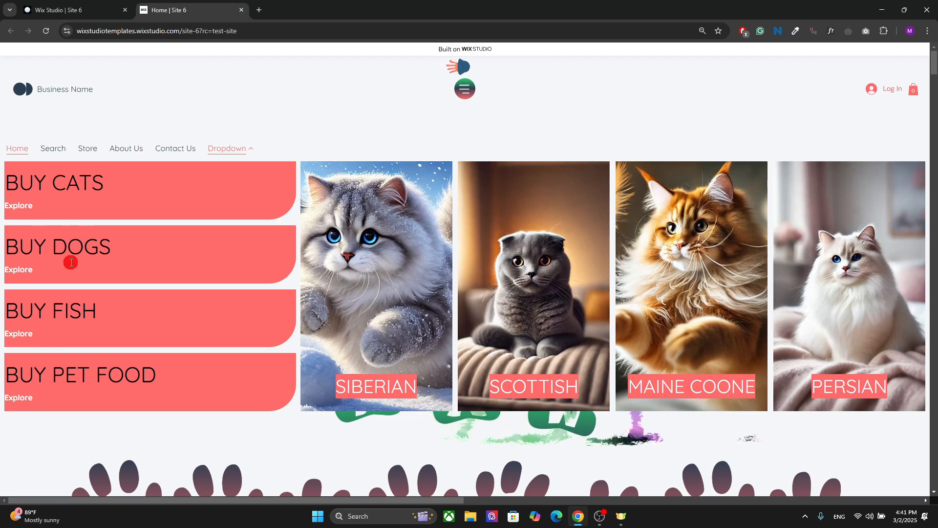
pyautogui.doubleClick(17, 204)
pyautogui.click(130, 4)
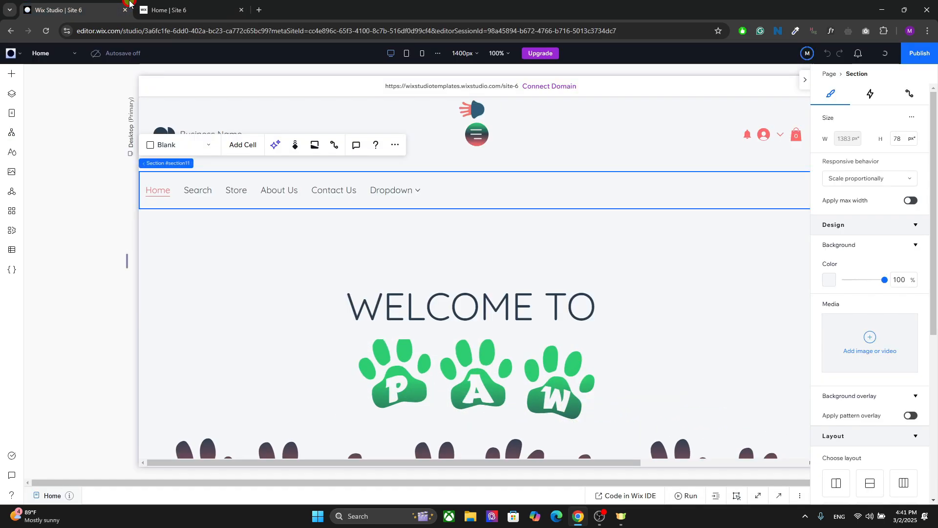
# Open the navigation menu's item manager and start editing the Dropdown item's container
pyautogui.click(434, 199)
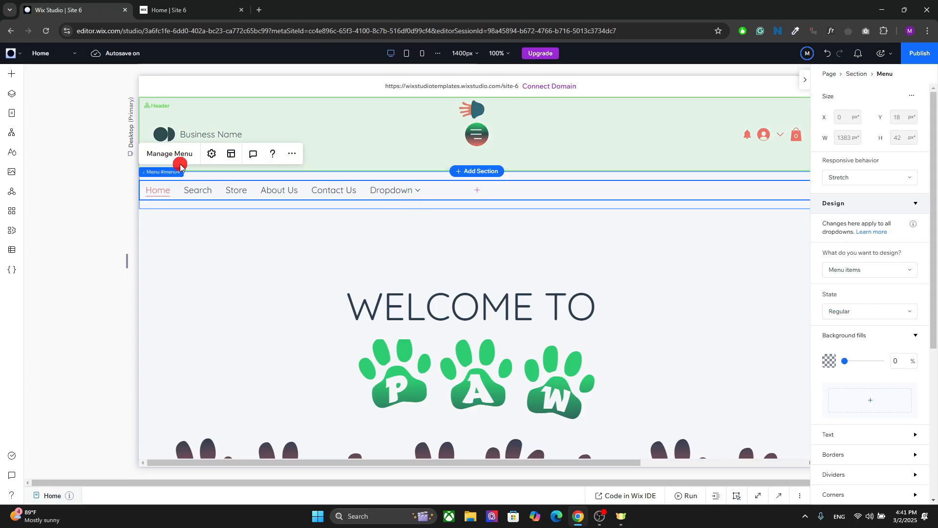
pyautogui.click(172, 160)
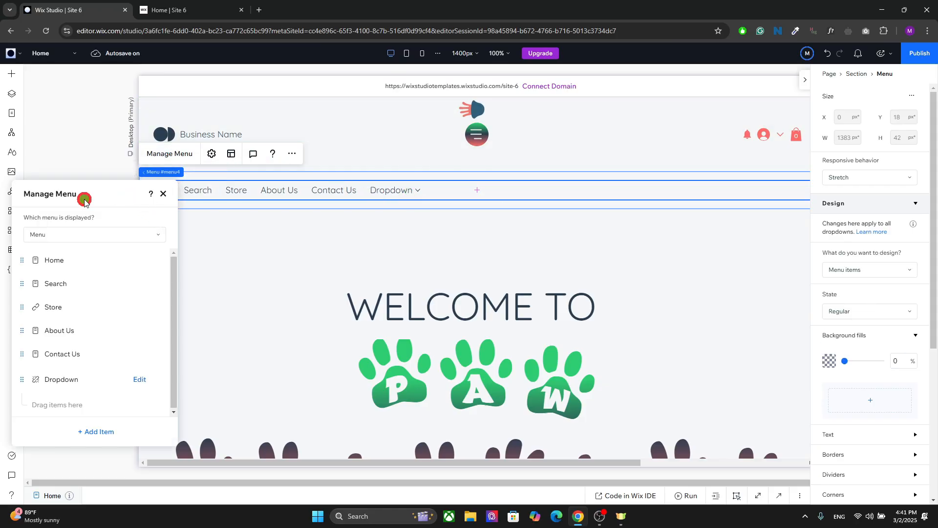
pyautogui.moveTo(85, 199); pyautogui.dragTo(196, 99)
pyautogui.click(261, 286)
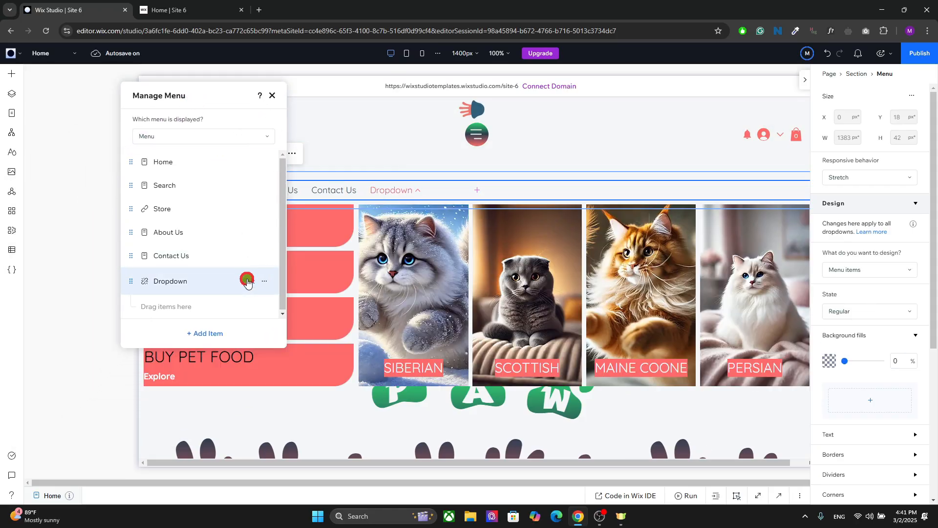
# Increase the font size of the Explore text in the list items
pyautogui.click(166, 247)
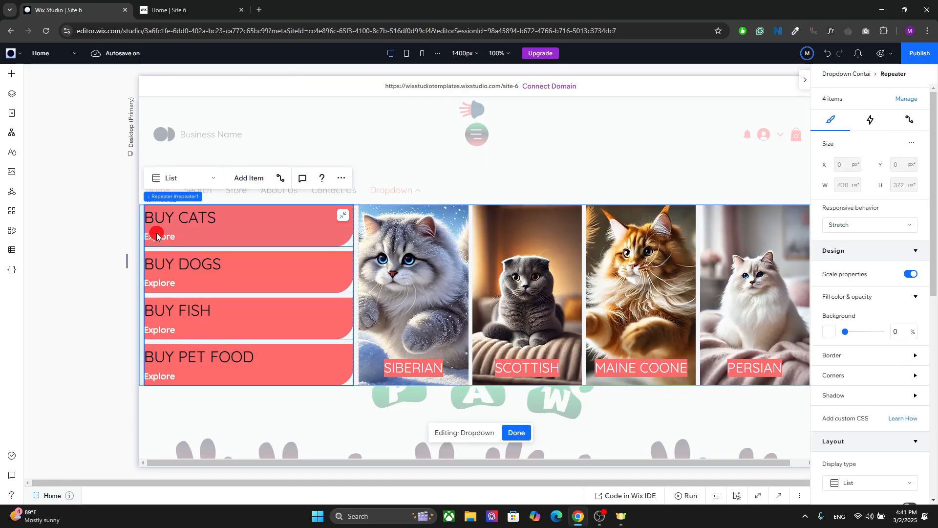
pyautogui.click(157, 235)
pyautogui.click(166, 236)
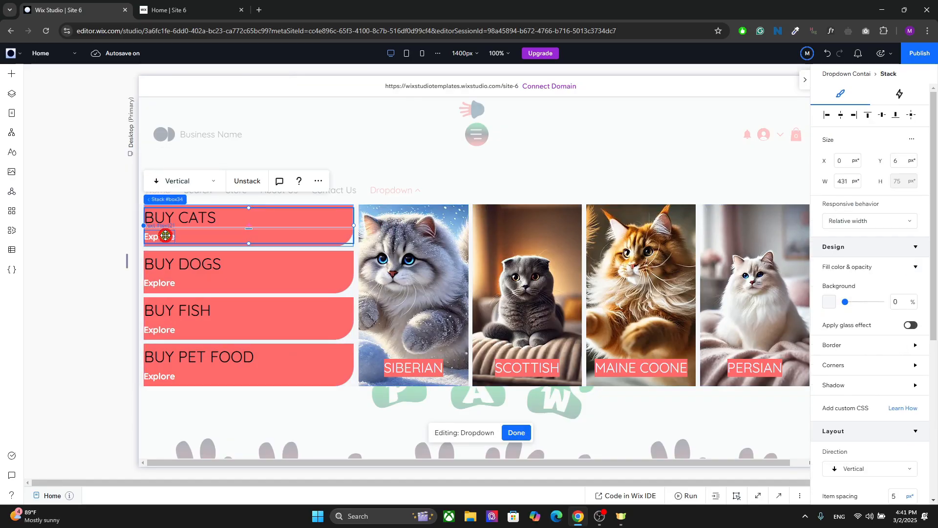
pyautogui.click(165, 235)
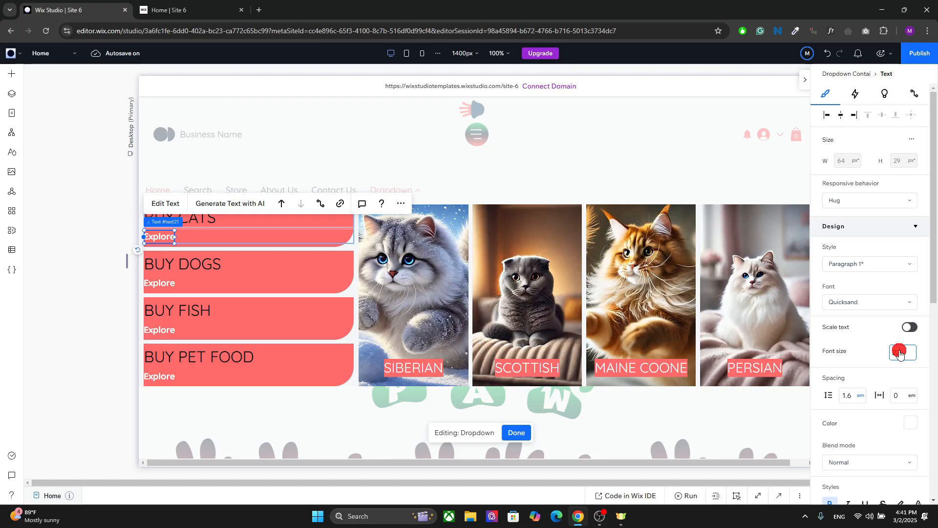
pyautogui.press('Return')
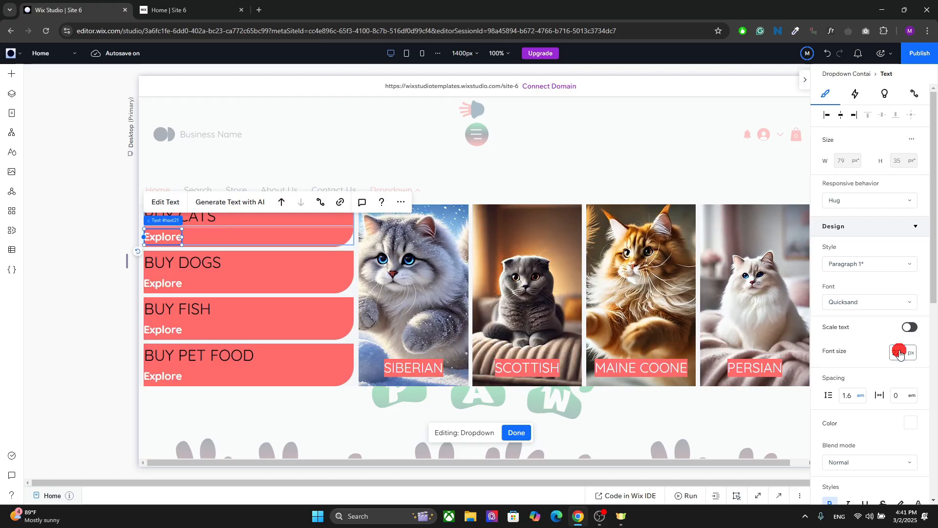
# Add a Shutters entrance animation to the cat card image
pyautogui.click(465, 268)
pyautogui.click(439, 259)
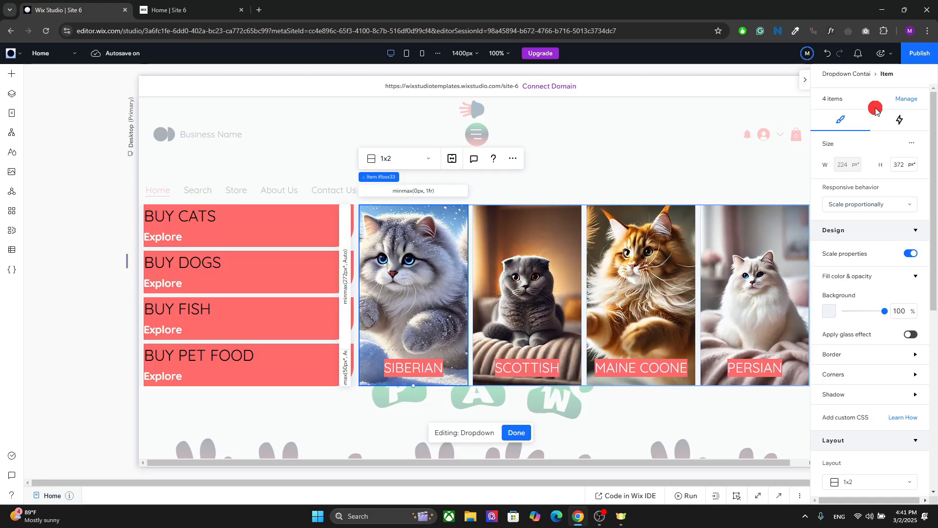
pyautogui.click(908, 119)
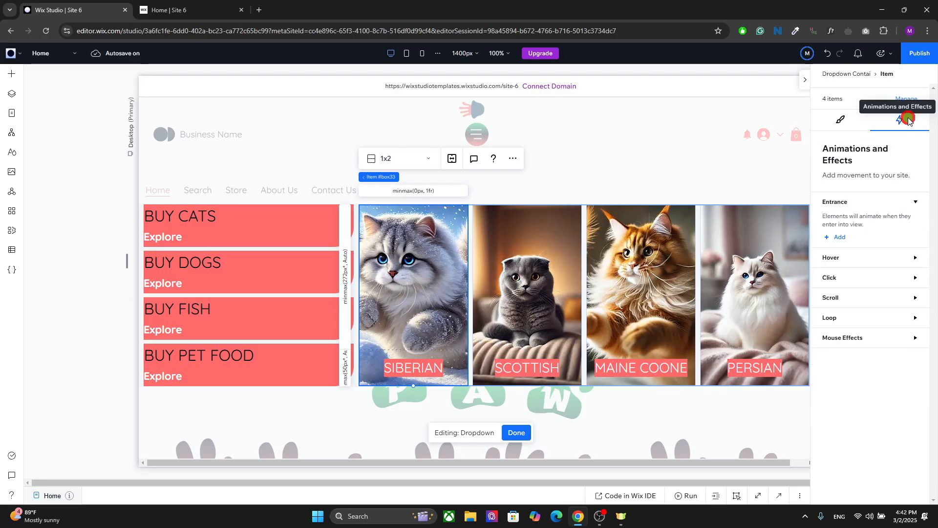
pyautogui.click(433, 254)
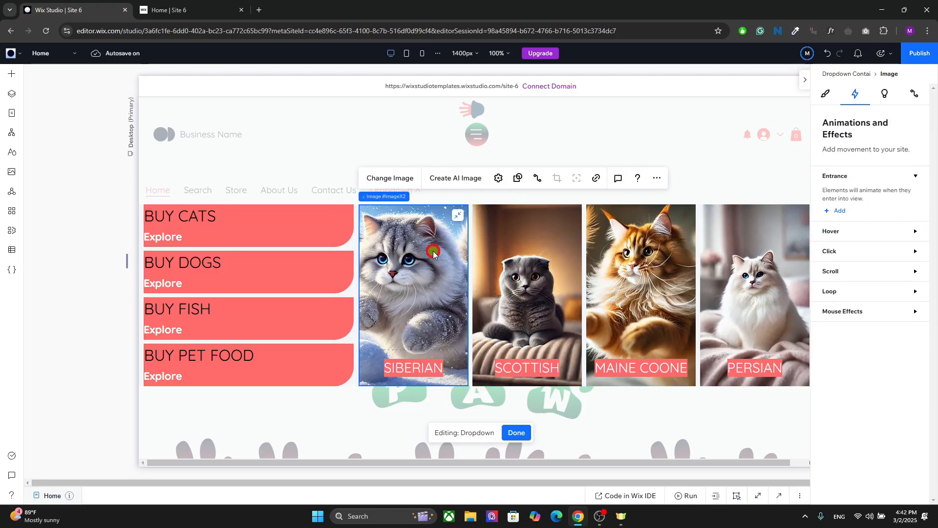
pyautogui.click(840, 212)
pyautogui.click(867, 184)
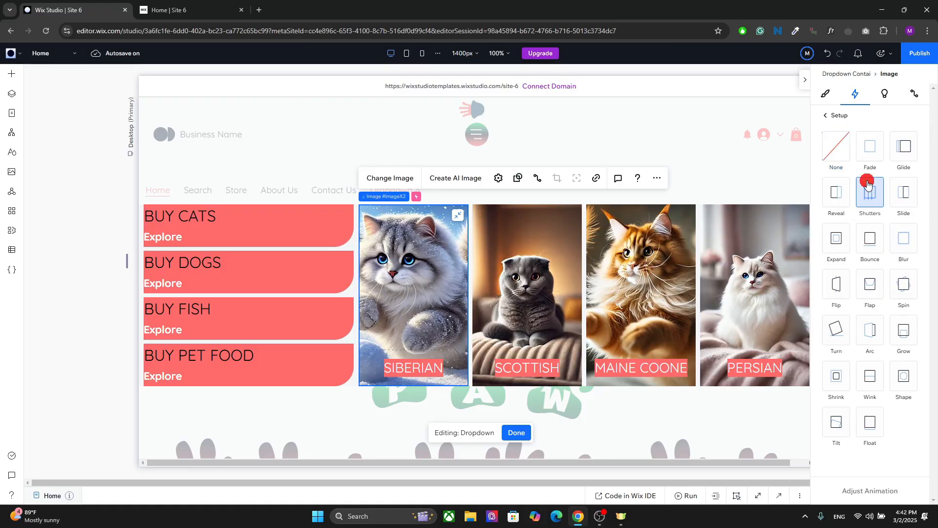
# Set the Shutters animation's delay to 2 s and return to the image's animation overview
pyautogui.click(859, 486)
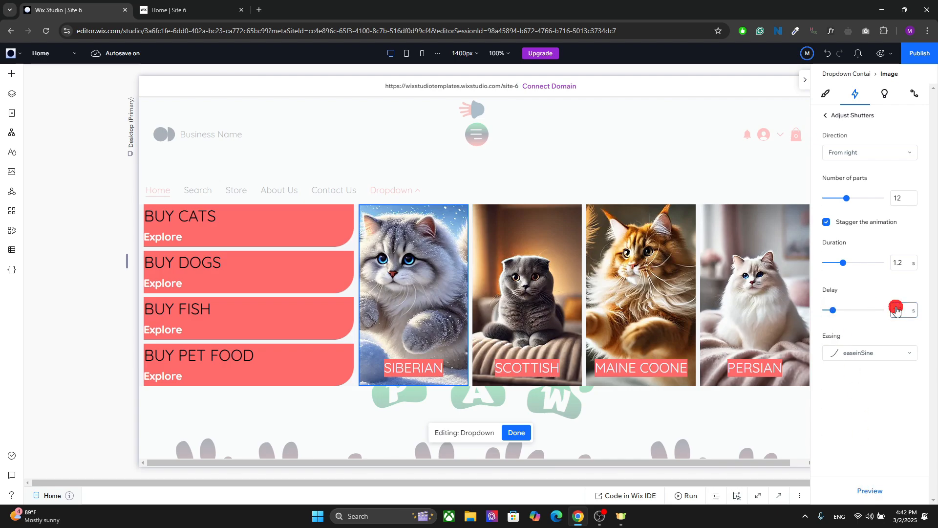
pyautogui.write('2')
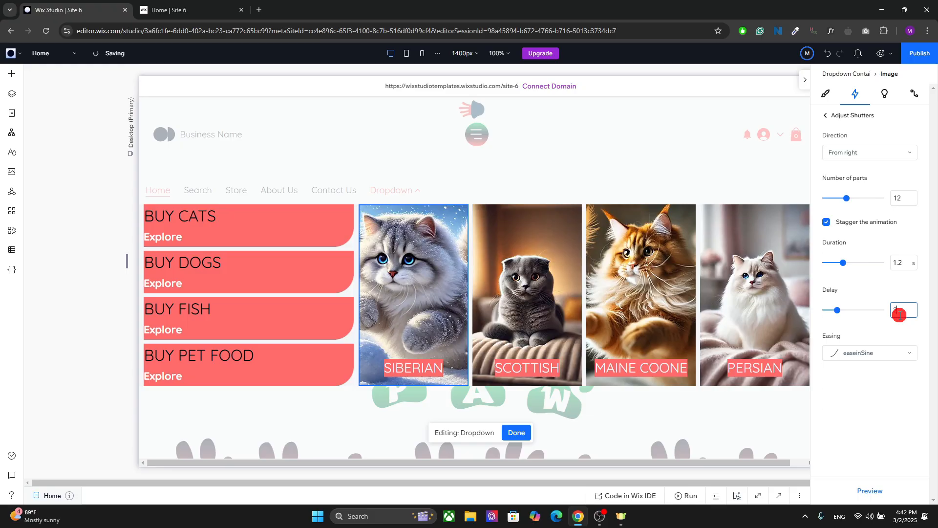
pyautogui.press('Return')
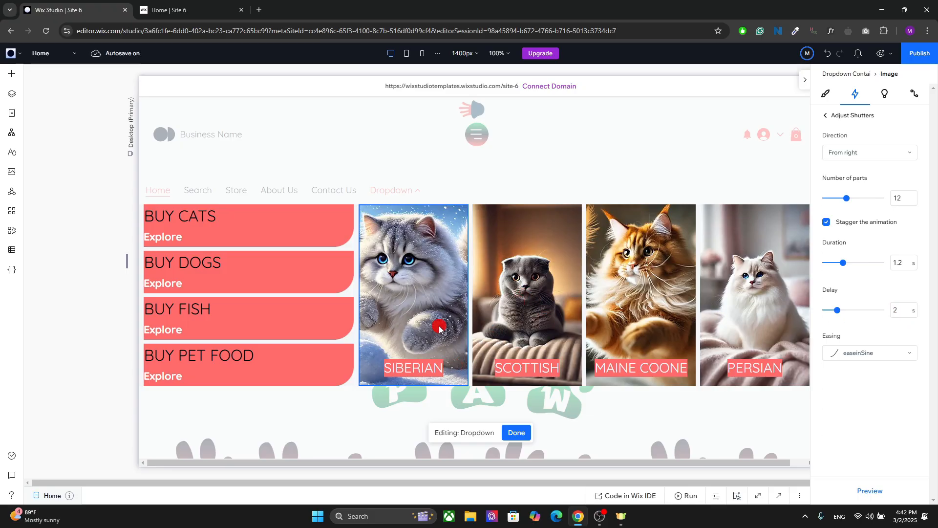
pyautogui.click(831, 117)
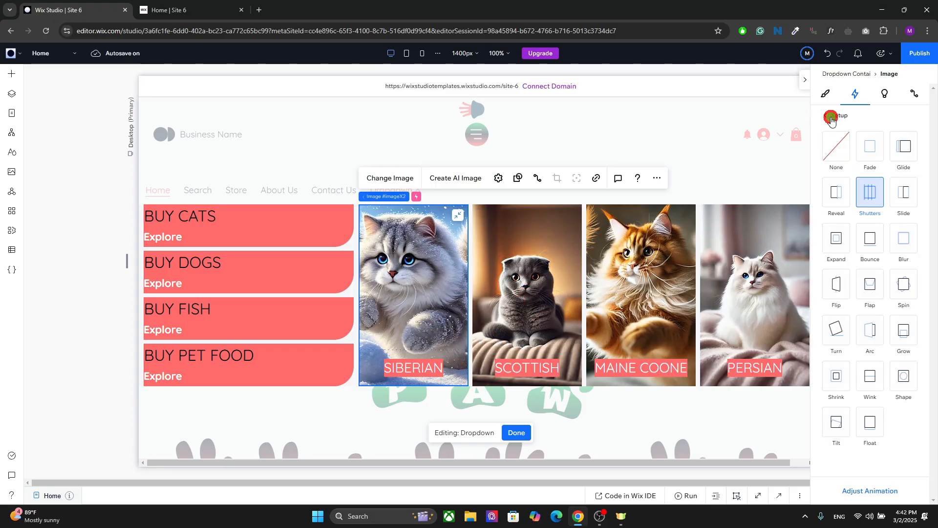
pyautogui.click(832, 118)
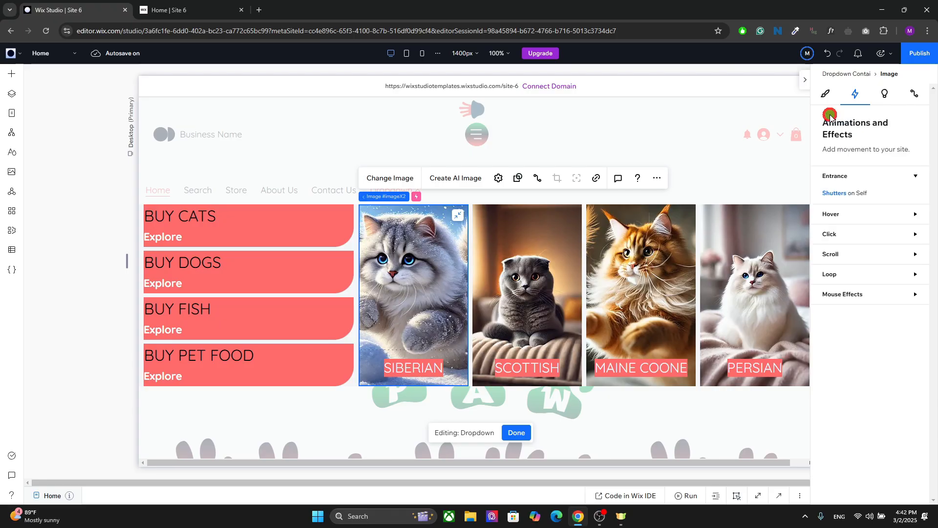
# Add a hover interaction to the cat card image that applies the Fade preset to its heading text
pyautogui.click(502, 310)
pyautogui.click(420, 307)
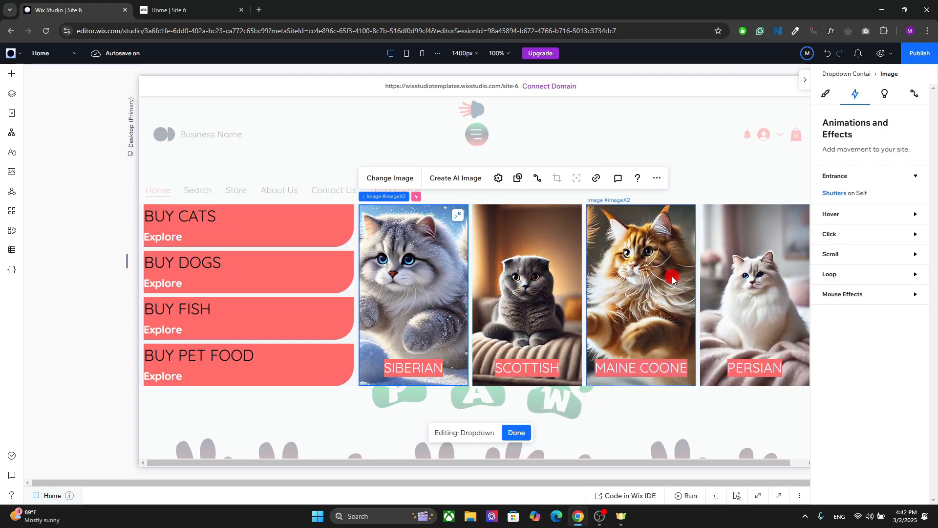
pyautogui.click(863, 212)
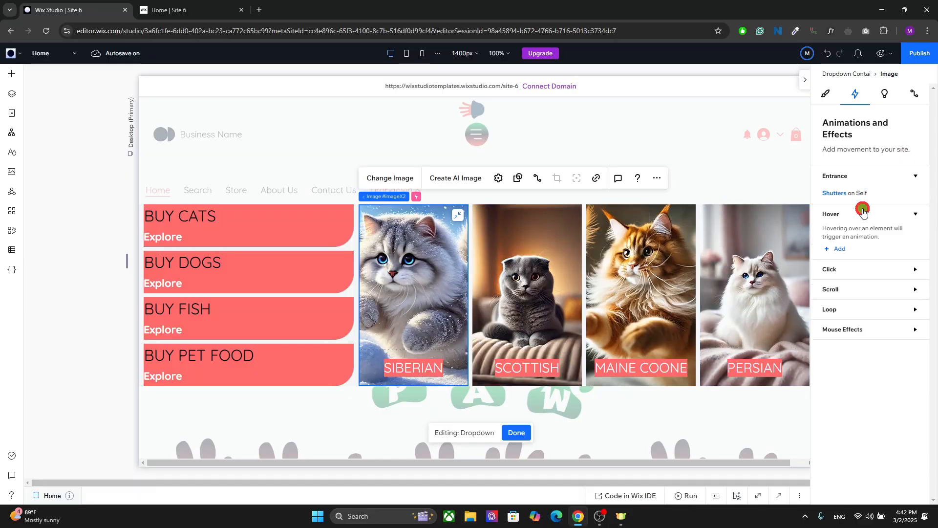
pyautogui.click(841, 249)
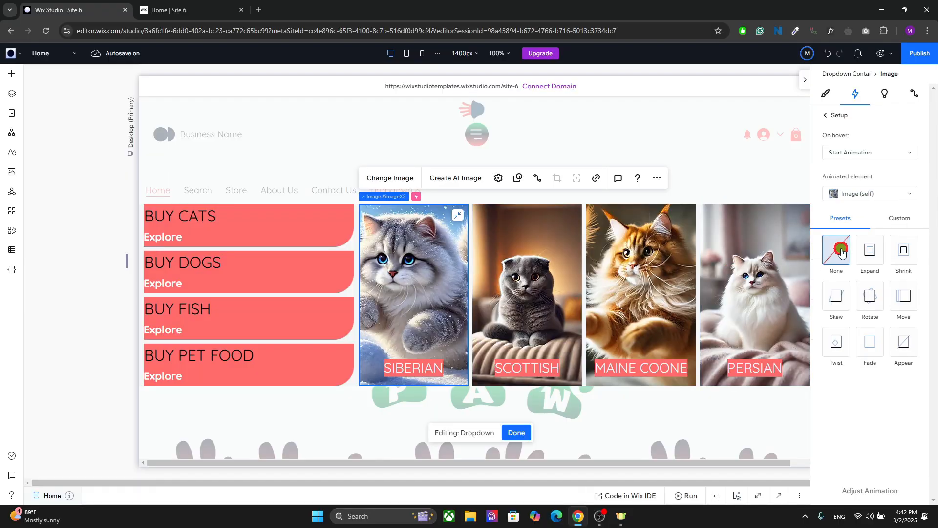
pyautogui.click(869, 195)
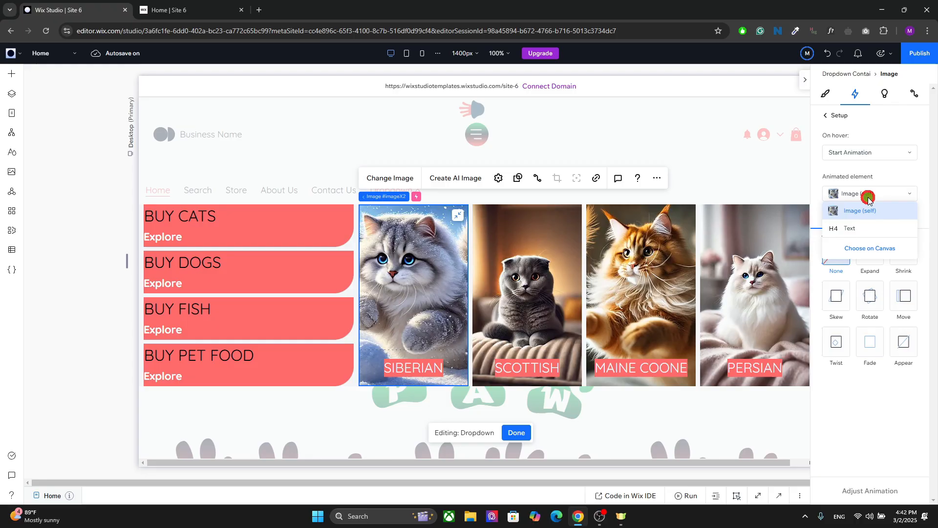
pyautogui.click(852, 226)
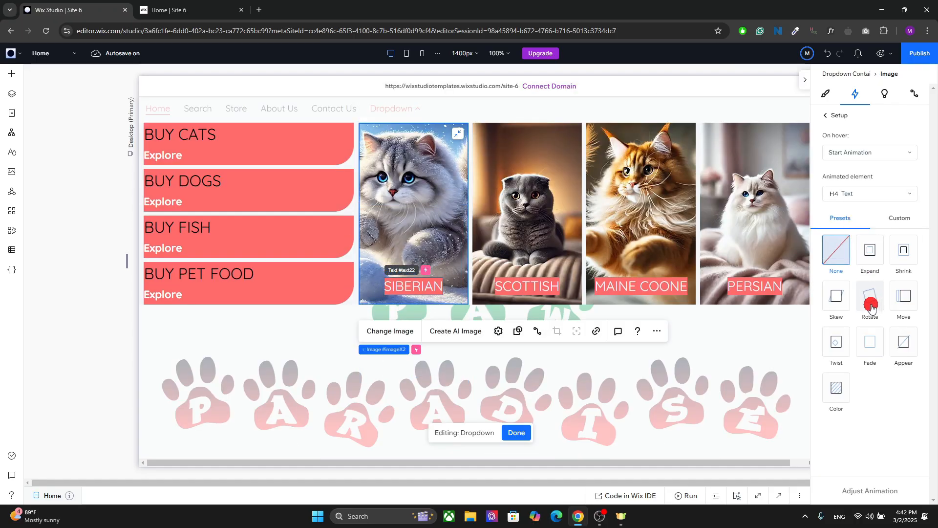
pyautogui.click(872, 348)
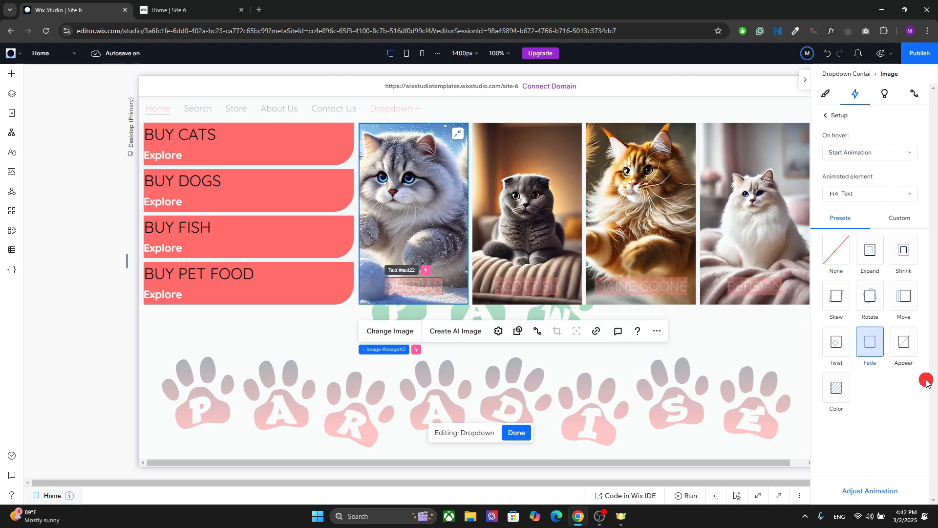
# Add a Slide entrance animation from left with a 2 s delay to the red list items
pyautogui.click(269, 281)
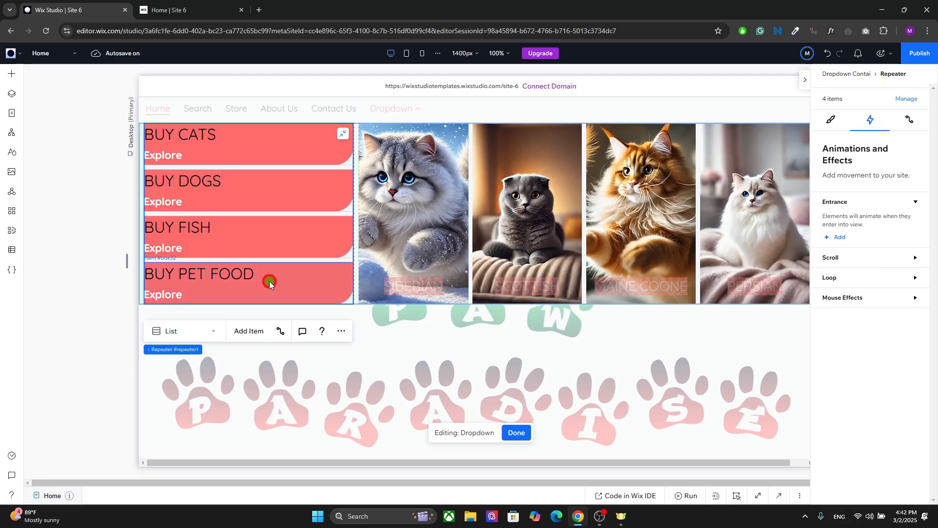
pyautogui.click(269, 282)
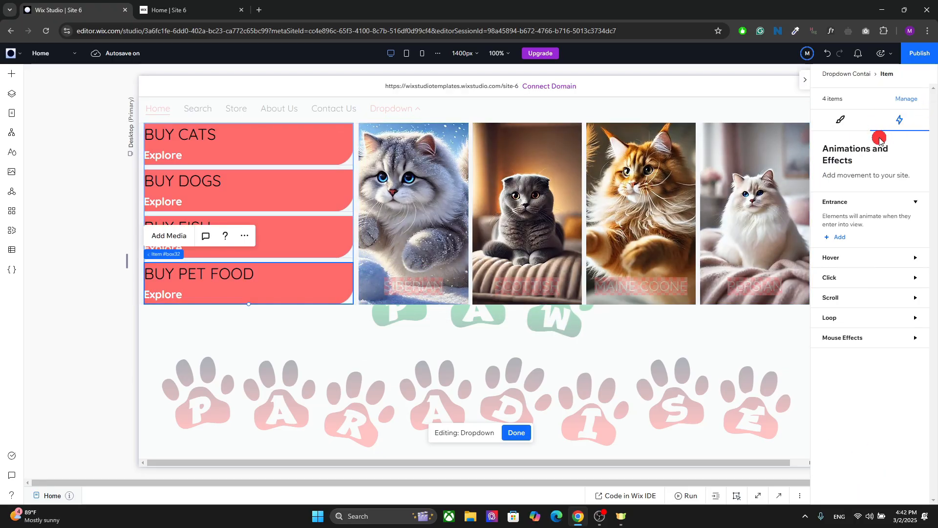
pyautogui.click(840, 236)
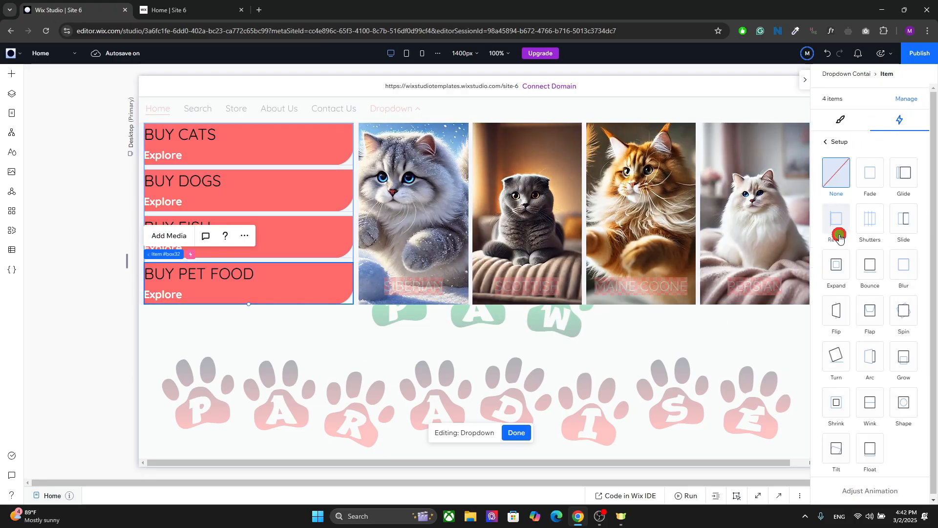
pyautogui.click(906, 224)
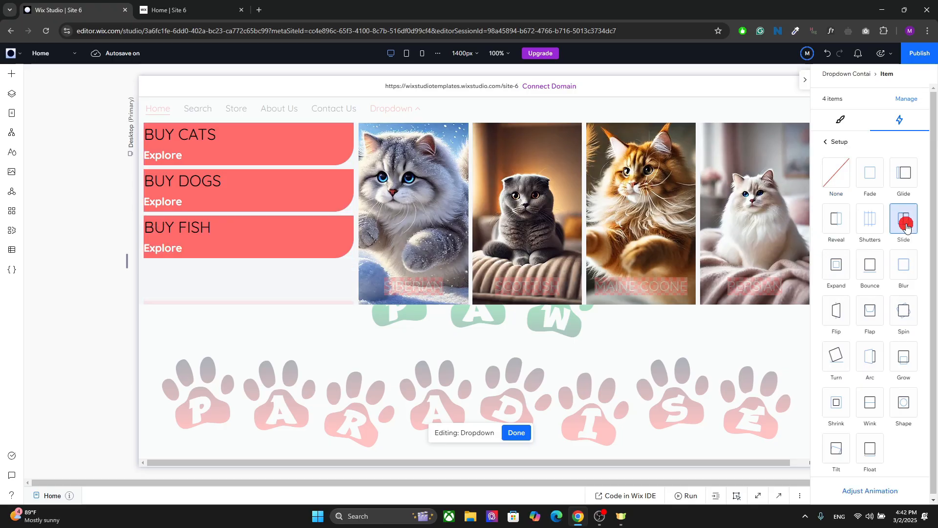
pyautogui.click(884, 492)
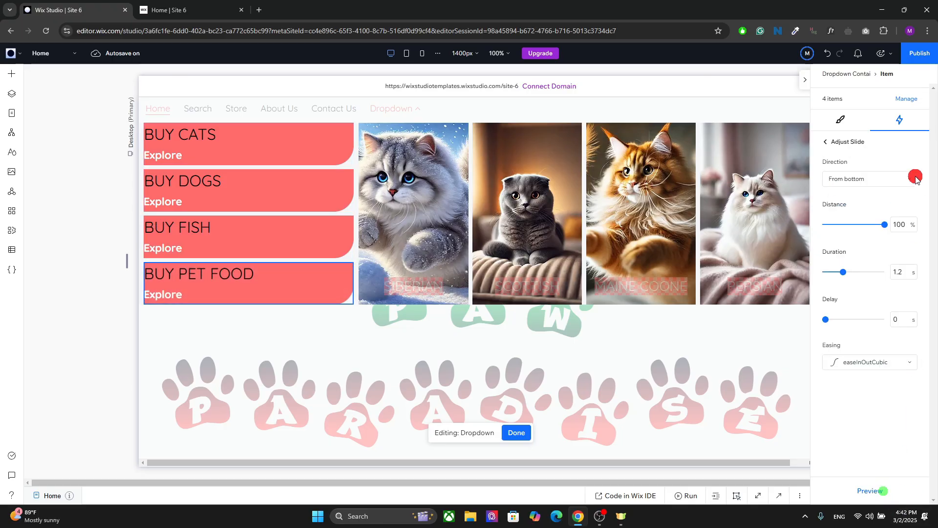
pyautogui.click(862, 180)
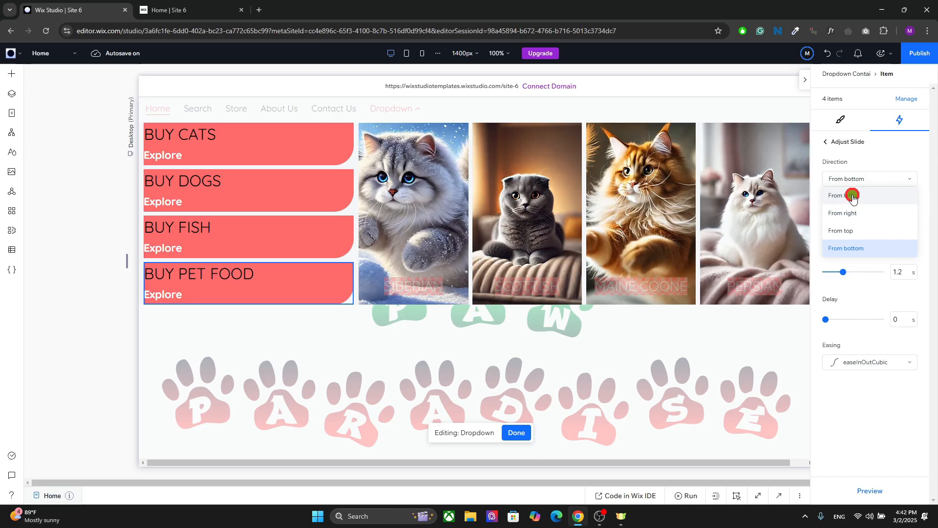
pyautogui.click(853, 195)
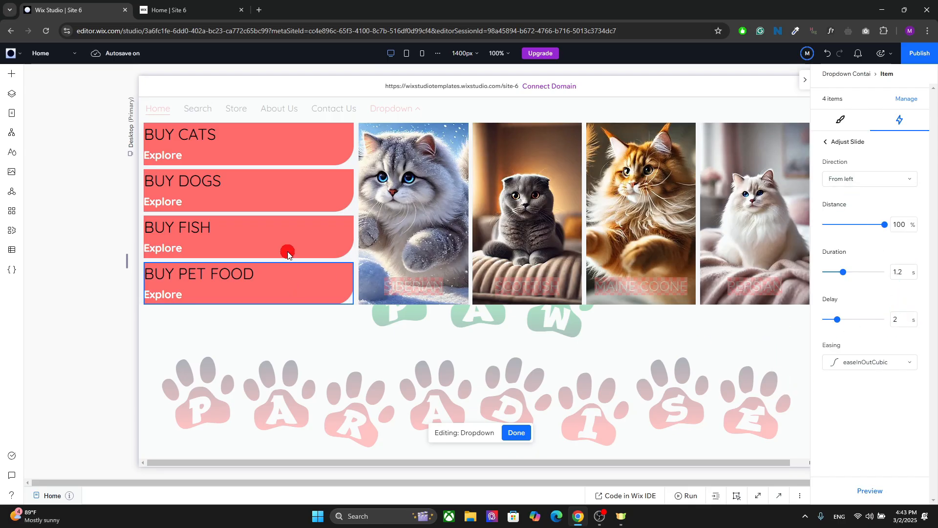
pyautogui.click(285, 236)
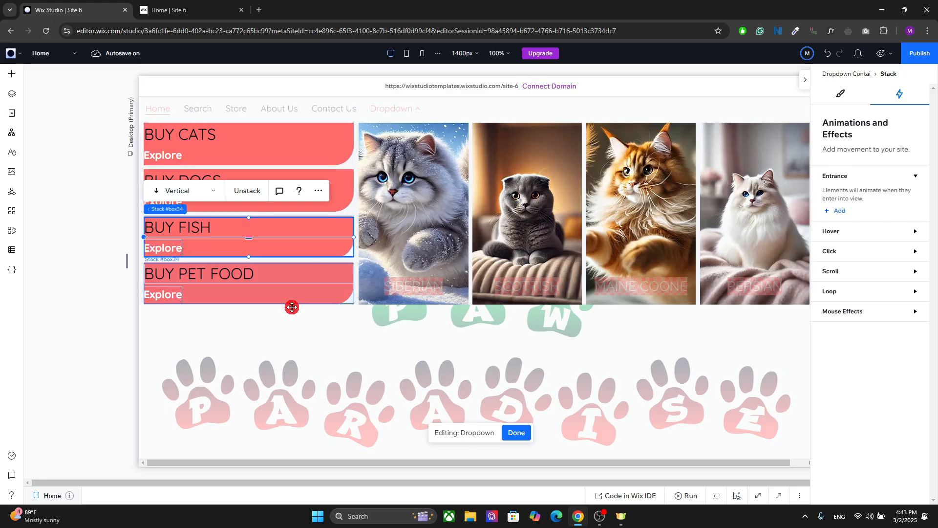
pyautogui.click(376, 288)
pyautogui.click(340, 283)
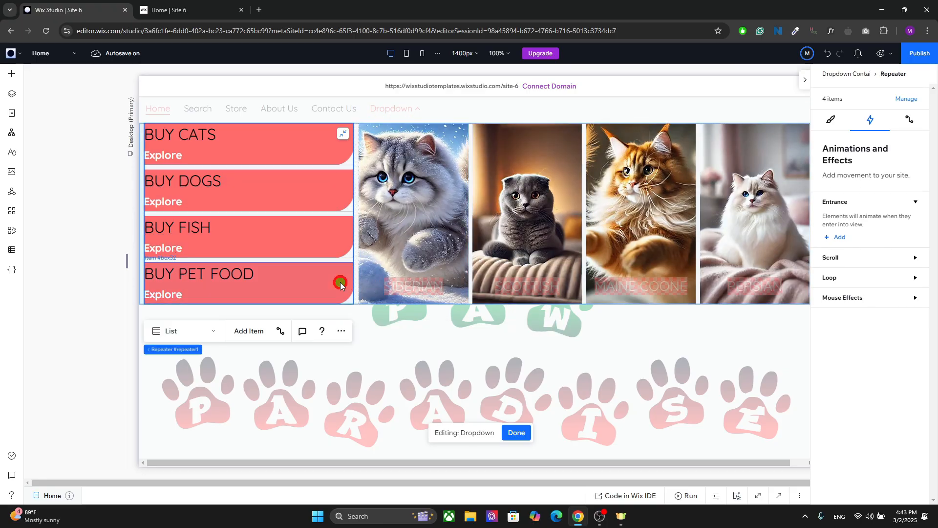
pyautogui.click(340, 284)
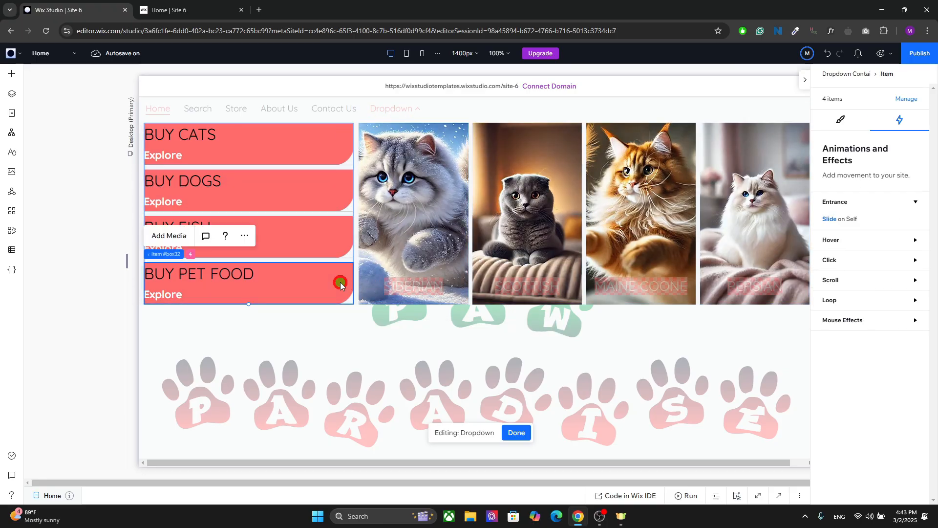
pyautogui.click(854, 242)
pyautogui.click(840, 277)
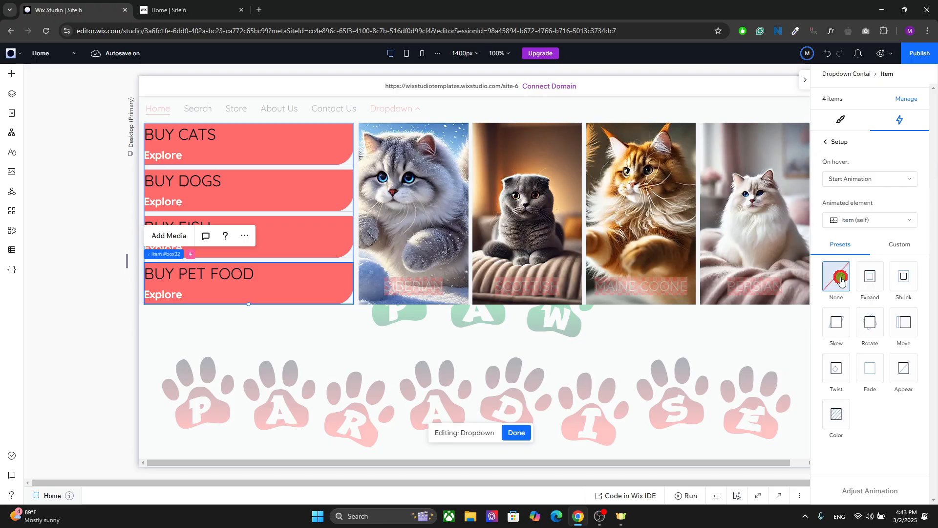
pyautogui.click(864, 229)
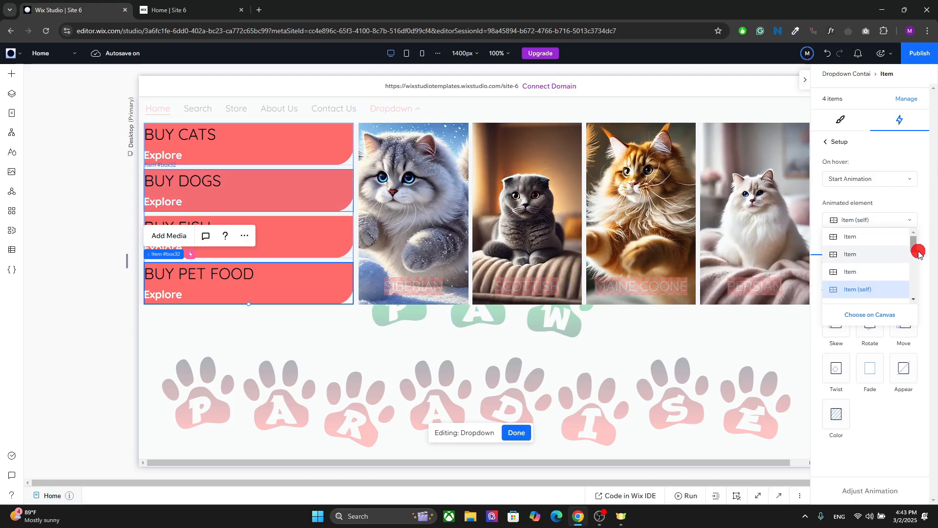
pyautogui.moveTo(910, 245); pyautogui.dragTo(910, 228)
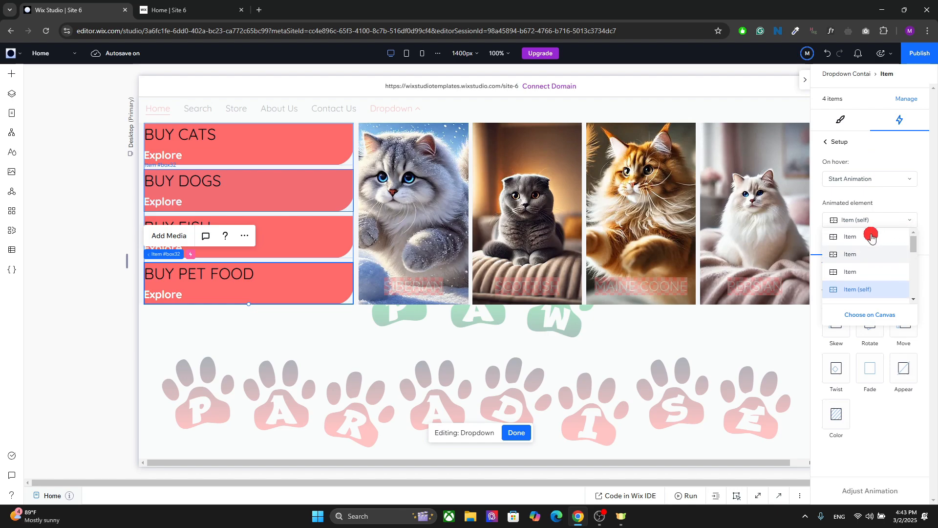
pyautogui.click(918, 198)
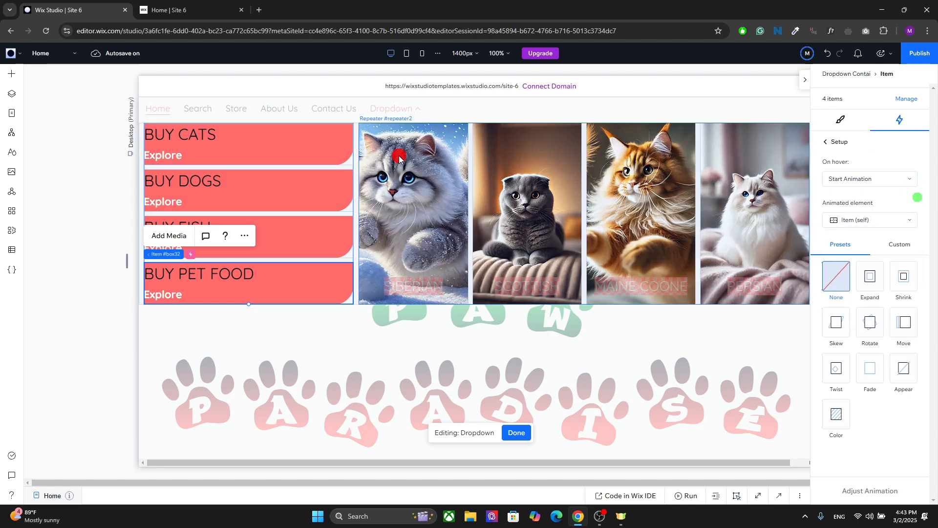
# Add a hover interaction to the BUY CATS list item that applies the Move preset to its Explore text
pyautogui.click(320, 153)
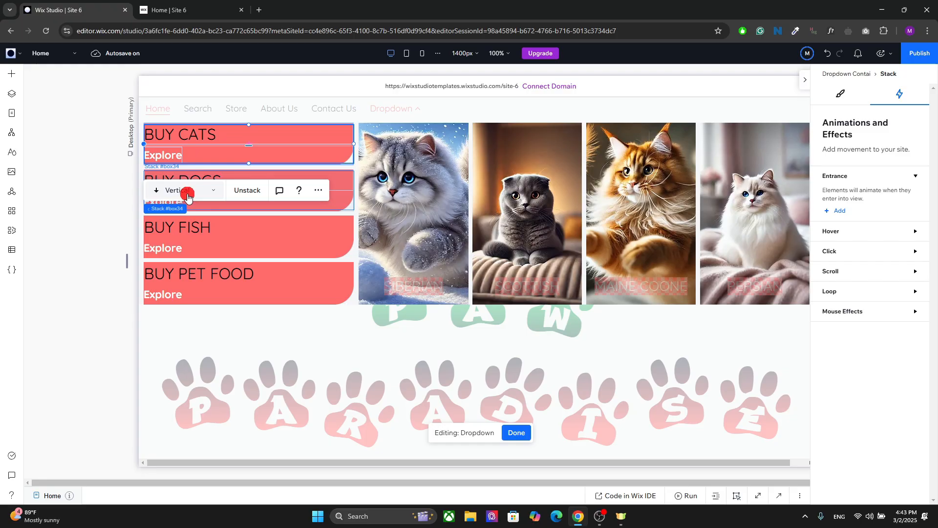
pyautogui.moveTo(171, 208)
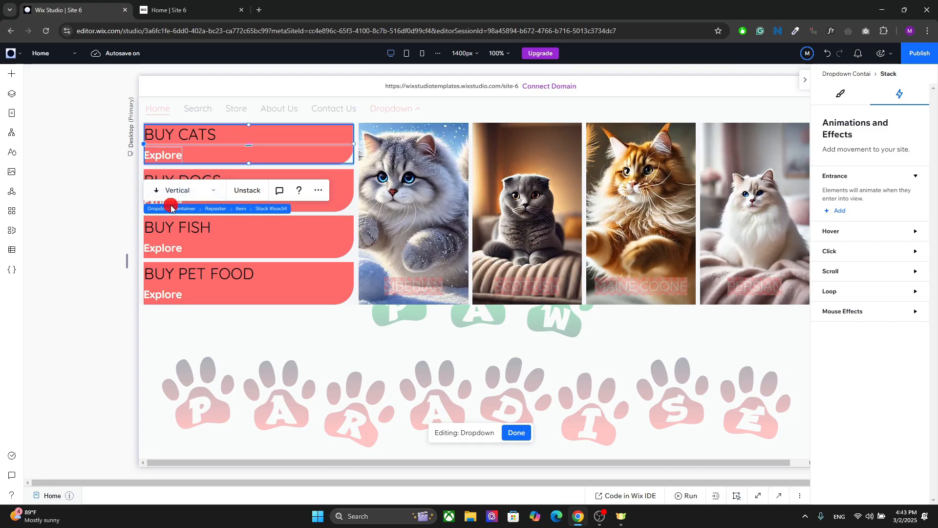
pyautogui.click(242, 209)
pyautogui.click(834, 239)
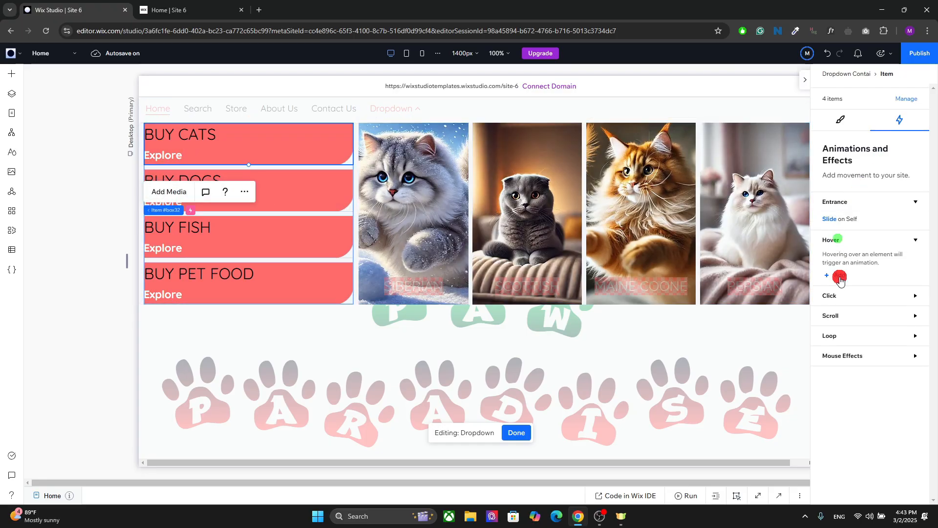
pyautogui.click(839, 278)
pyautogui.click(859, 220)
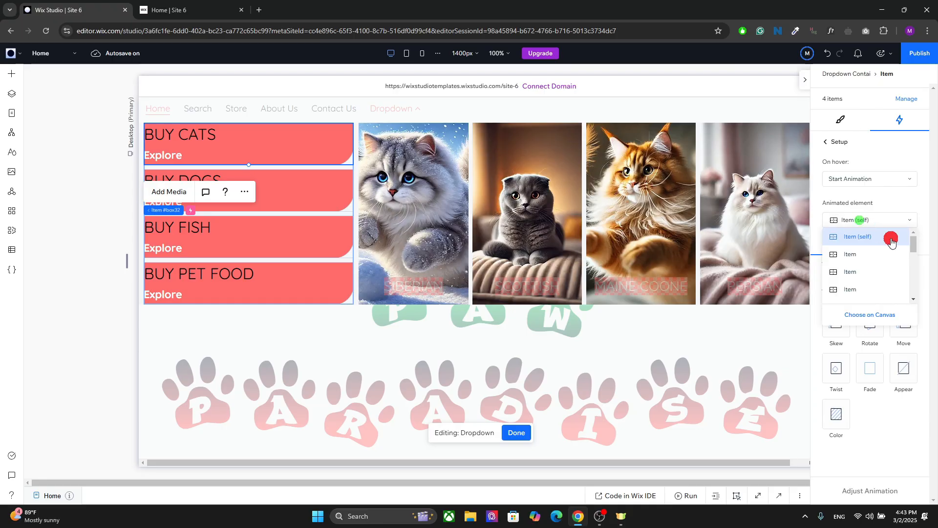
pyautogui.moveTo(914, 243); pyautogui.dragTo(914, 254)
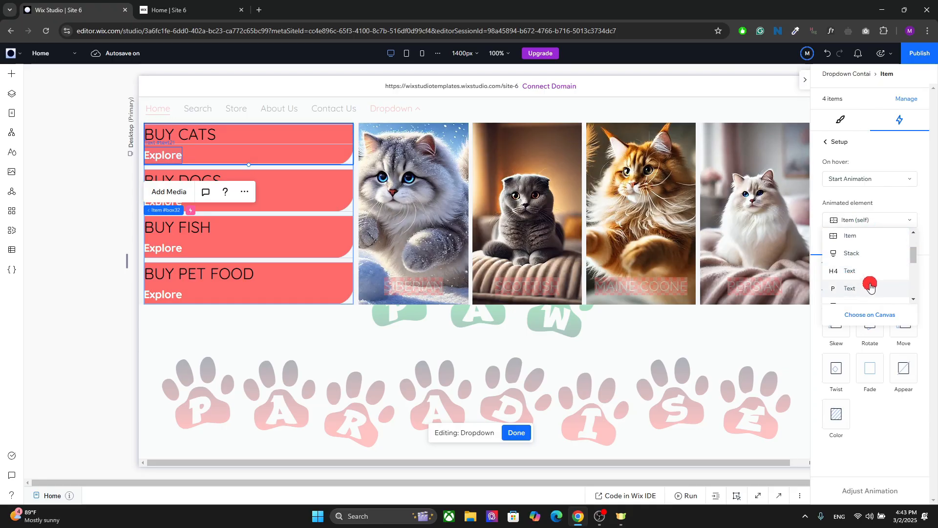
pyautogui.click(852, 289)
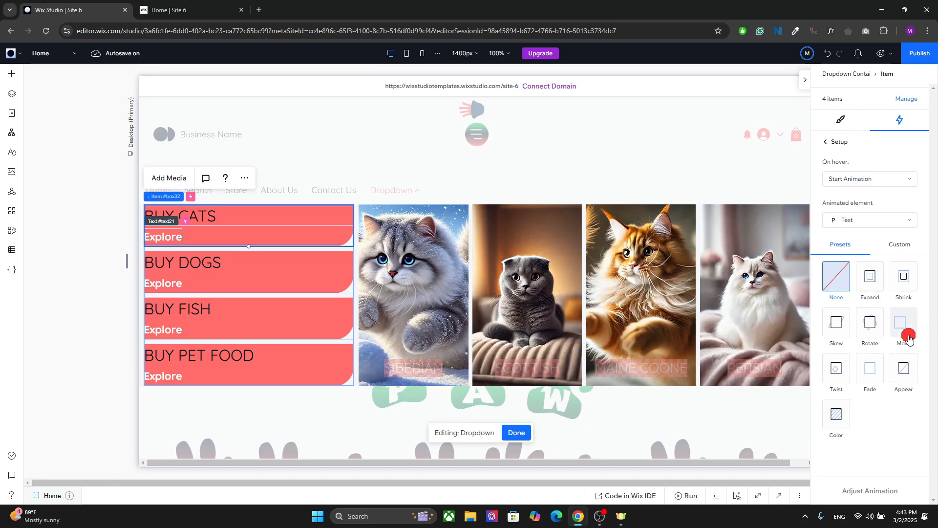
pyautogui.click(909, 333)
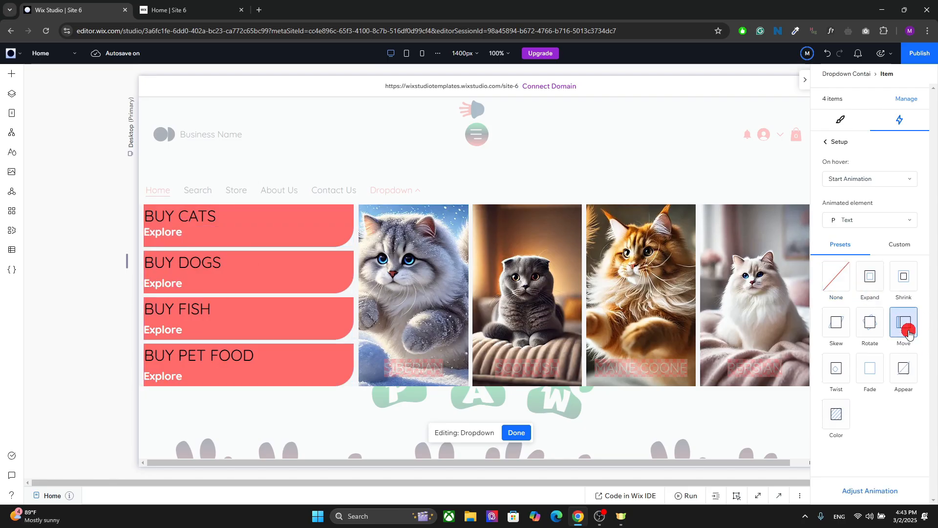
pyautogui.click(860, 493)
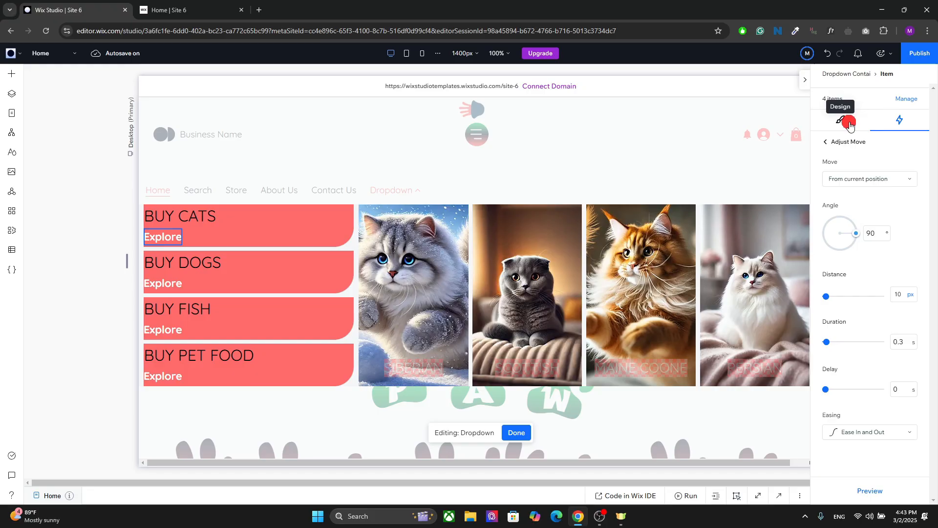
# Link the Explore text in the BUY CATS item to a site page that opens in the current window
pyautogui.click(804, 79)
pyautogui.click(192, 240)
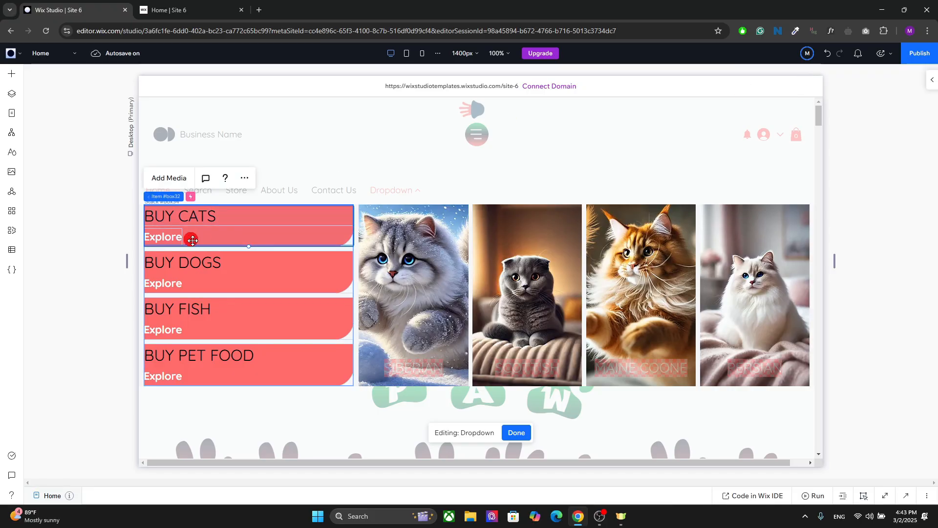
pyautogui.click(173, 232)
pyautogui.click(169, 239)
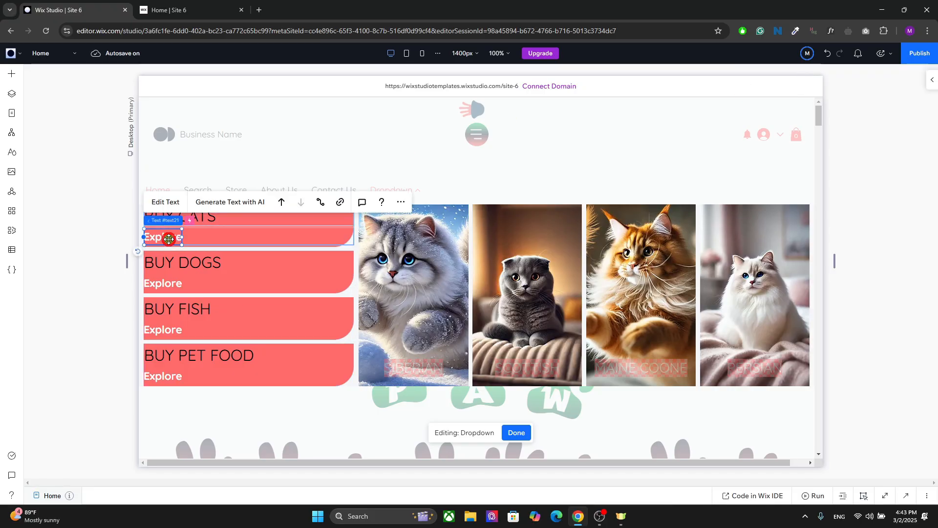
pyautogui.click(341, 202)
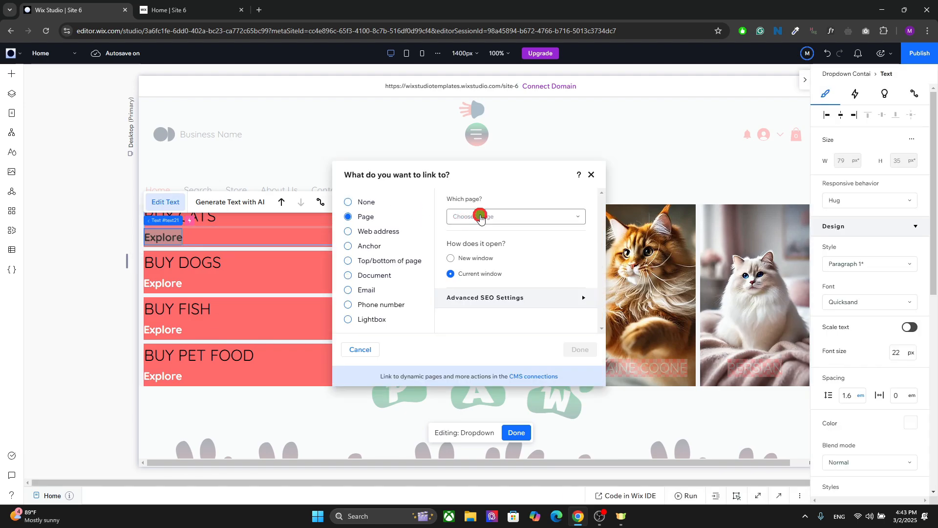
pyautogui.click(480, 217)
pyautogui.scroll(-5, 585, 266)
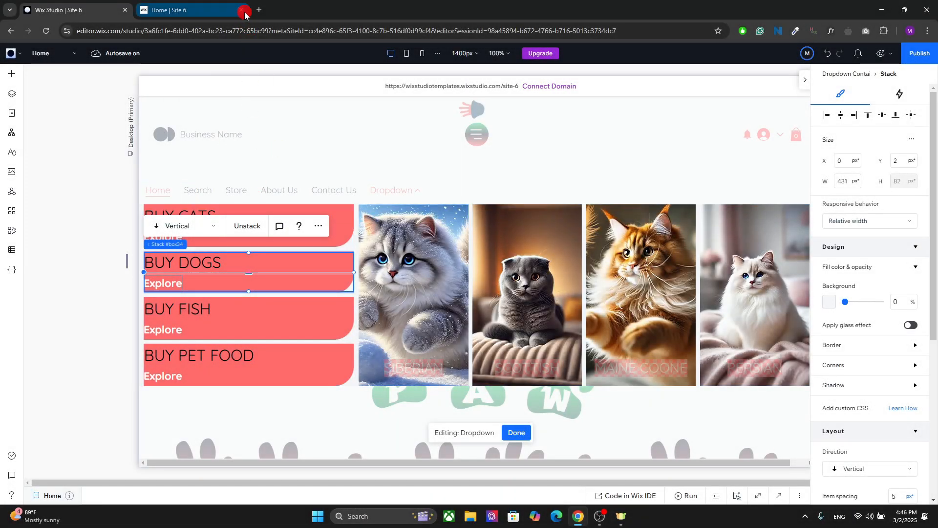
# Test the dropdown's link to the CATS category in a fresh preview of the site and return to the home page
pyautogui.click(244, 11)
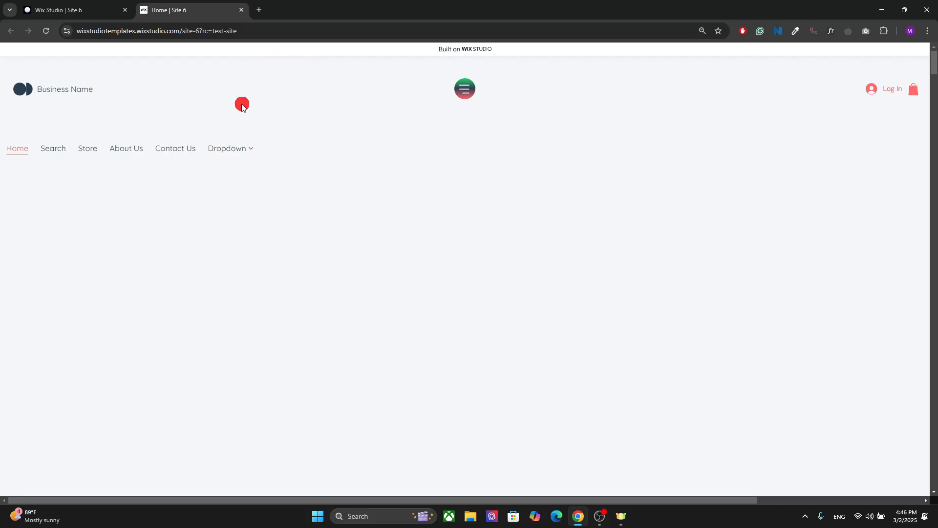
pyautogui.moveTo(238, 152)
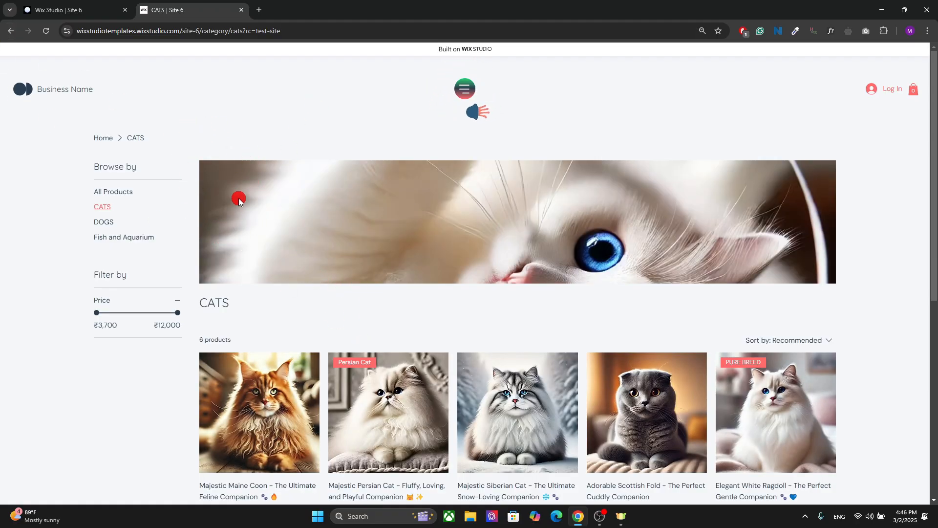
pyautogui.click(10, 32)
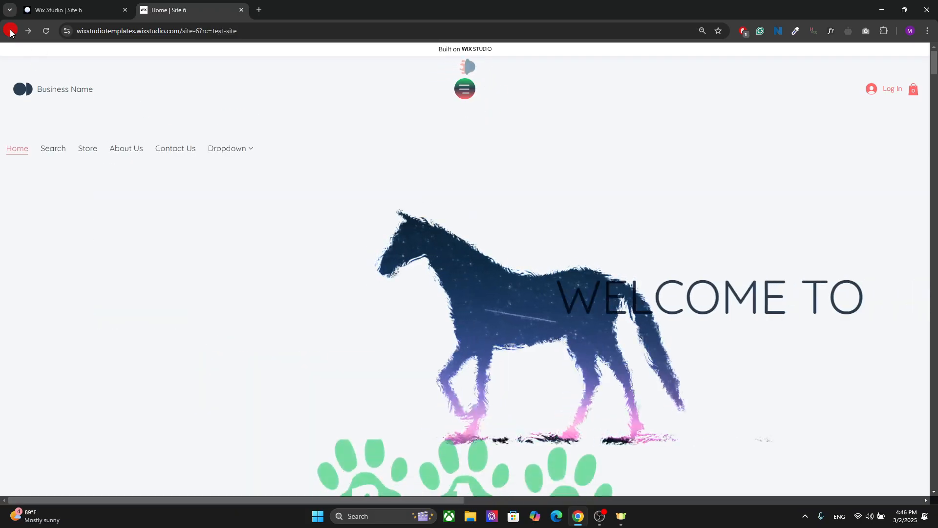